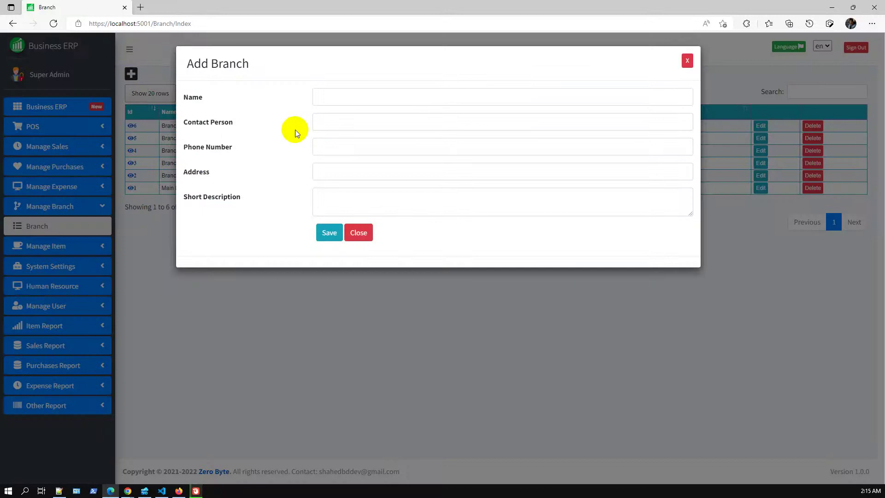
# Create a branch named Common using the autofilled branch details.
pyautogui.click(332, 96)
pyautogui.click(334, 141)
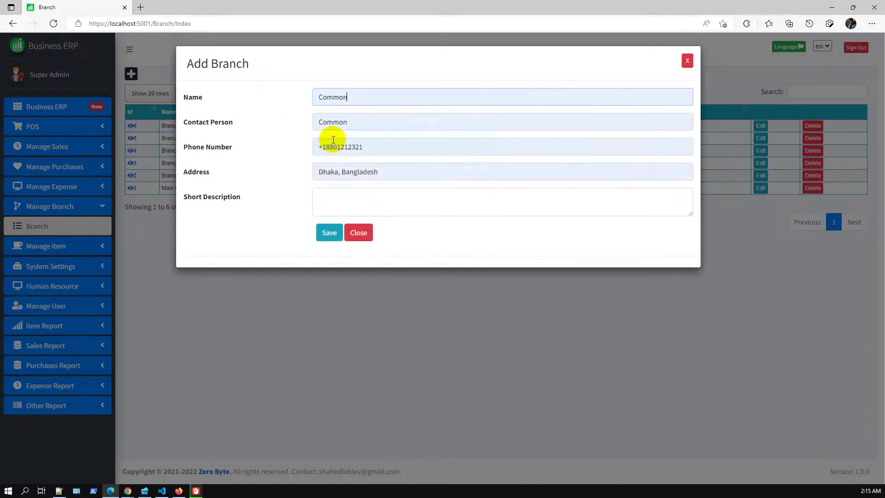
pyautogui.click(361, 203)
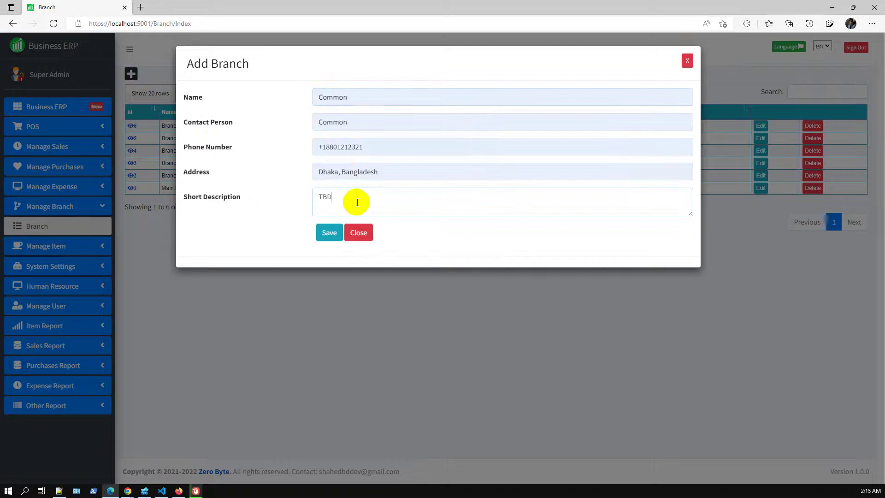
pyautogui.click(331, 234)
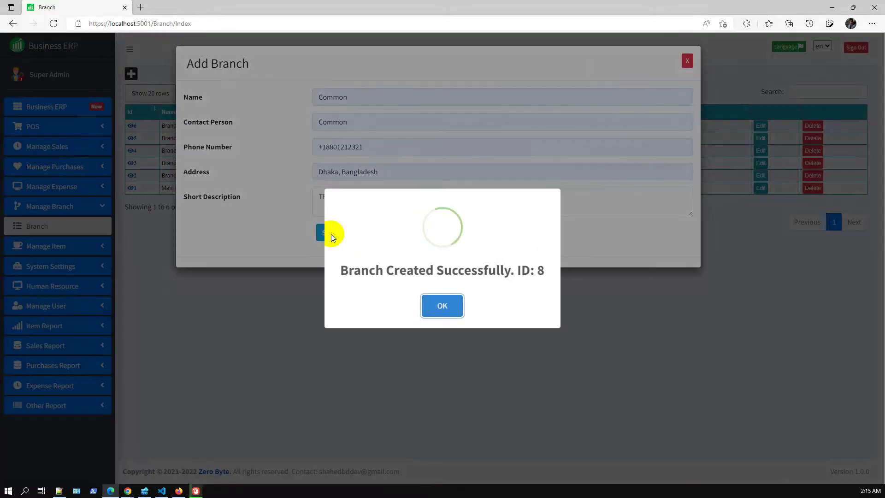
pyautogui.click(436, 301)
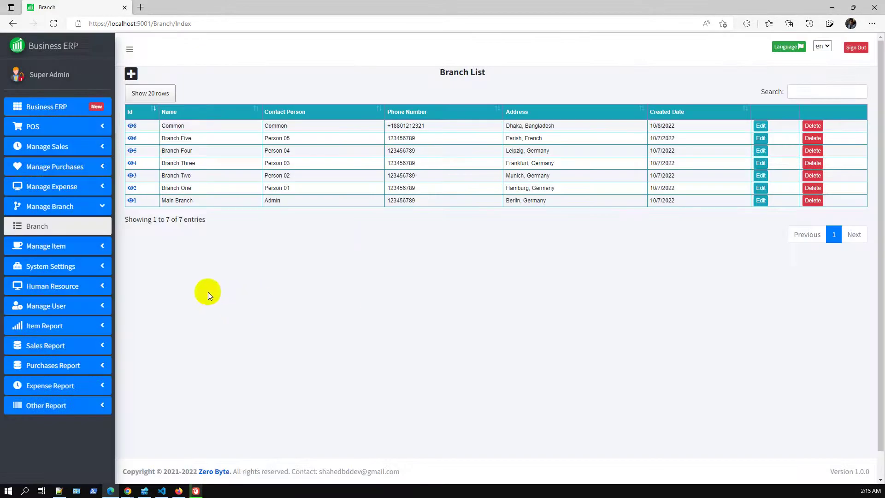
# Rename the Common branch to 'Common Edited' and save it.
pyautogui.click(762, 126)
pyautogui.click(350, 201)
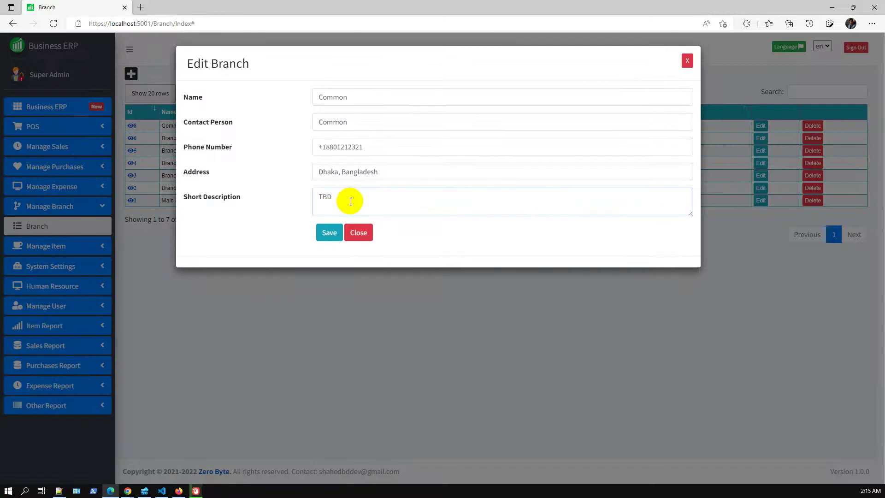
pyautogui.click(371, 101)
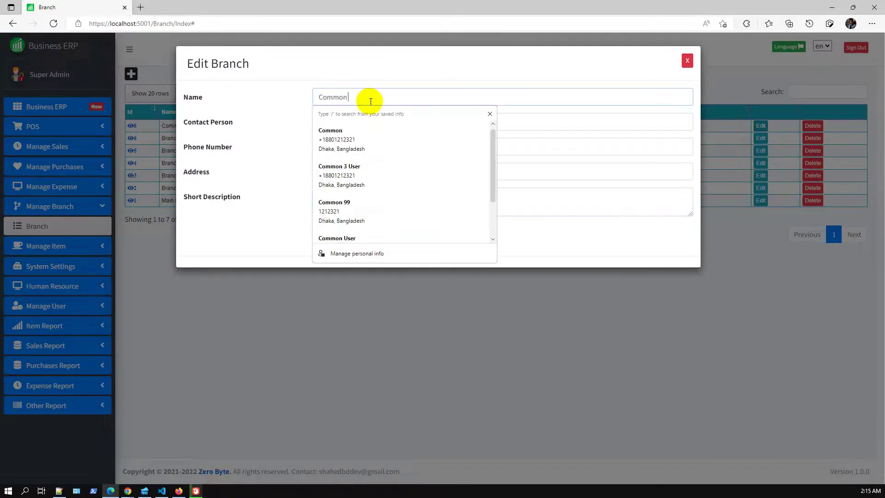
pyautogui.write('Edited')
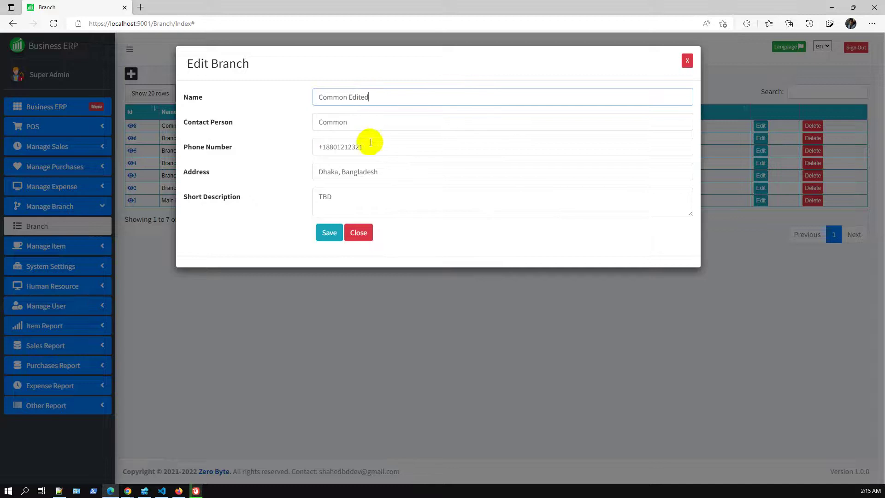
pyautogui.click(329, 233)
pyautogui.click(437, 302)
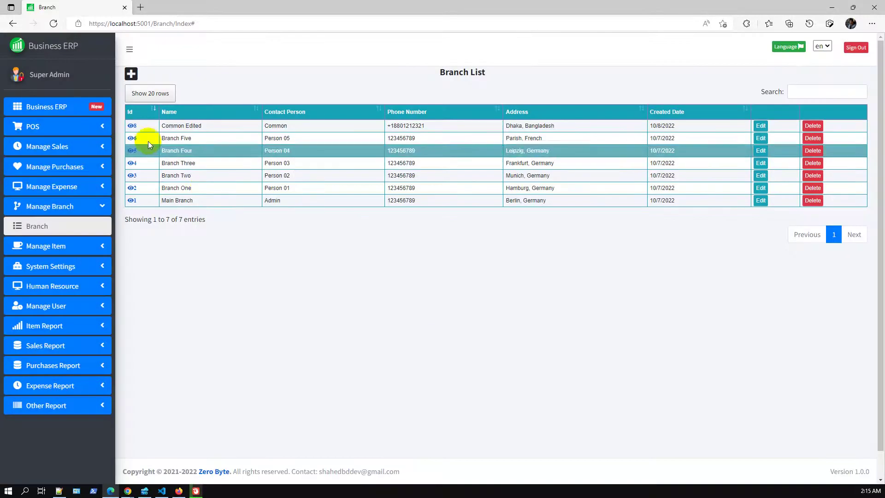
# Review branch 8's details, then delete the Common Edited branch.
pyautogui.click(134, 124)
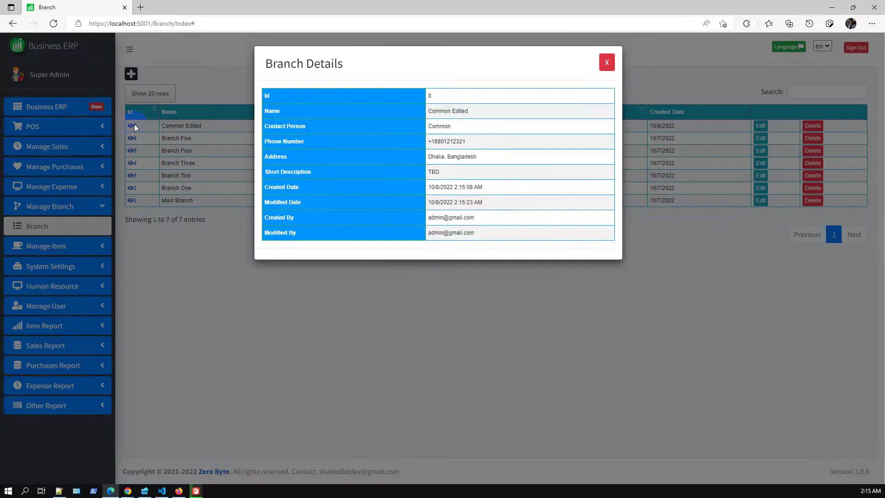
pyautogui.click(607, 65)
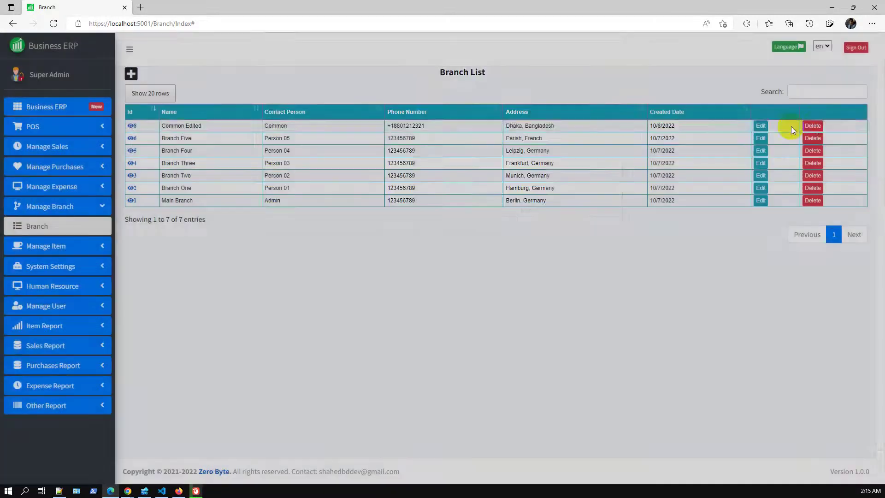
pyautogui.click(817, 126)
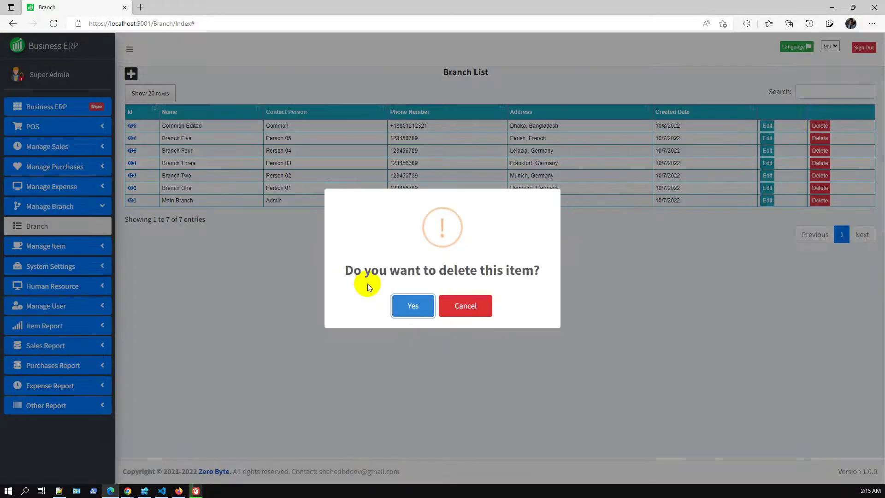
pyautogui.click(411, 308)
pyautogui.click(444, 314)
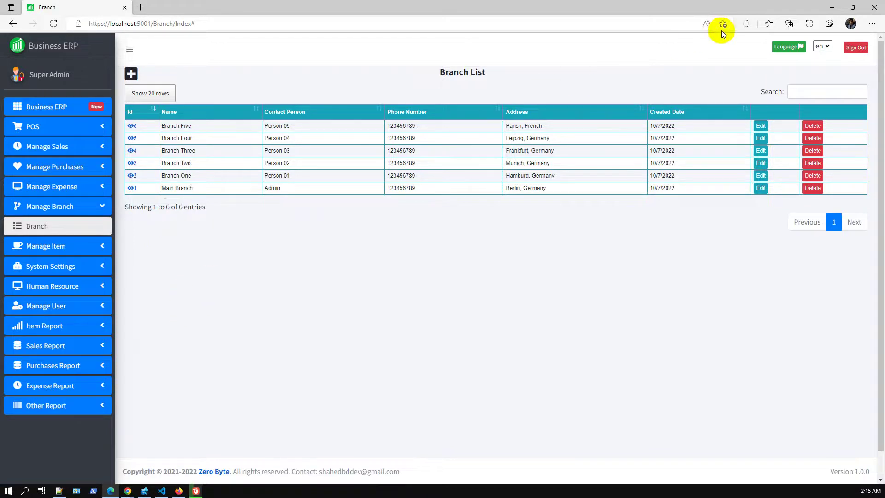
pyautogui.click(831, 7)
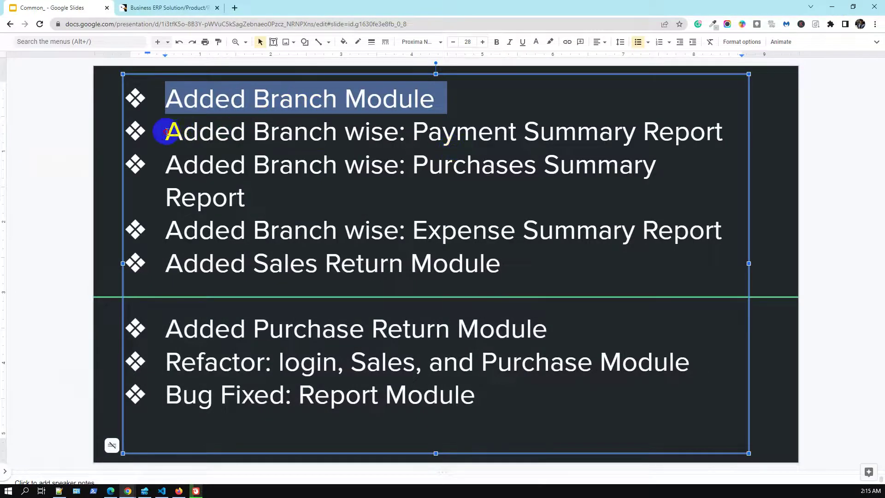
pyautogui.moveTo(166, 132); pyautogui.dragTo(733, 131)
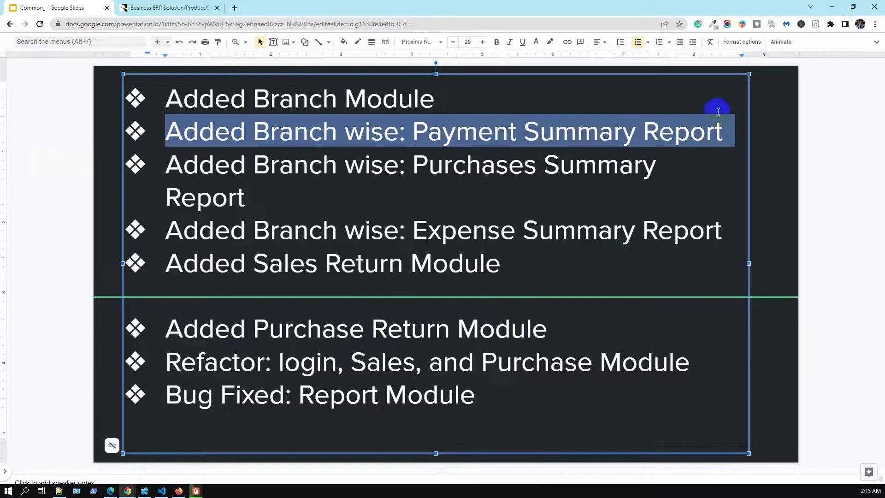
pyautogui.click(131, 491)
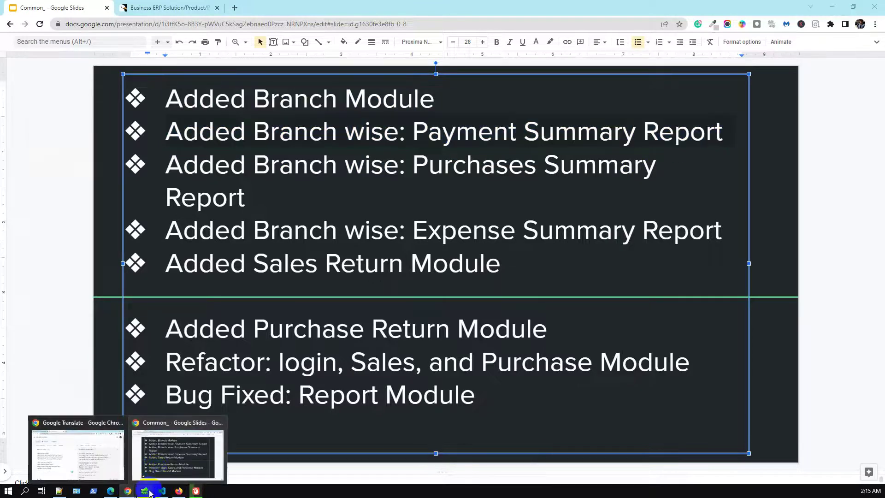
pyautogui.click(110, 492)
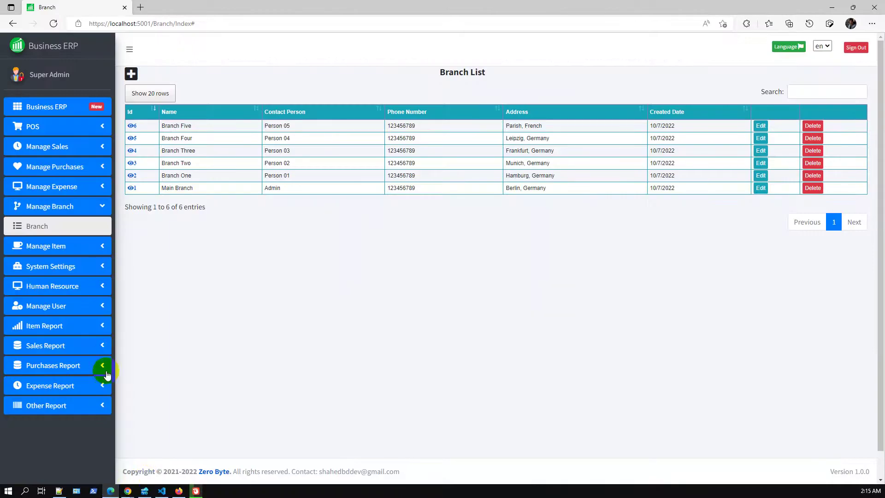
# Open the Transaction Summary report and filter it to Main Branch, then Branch One.
pyautogui.click(55, 348)
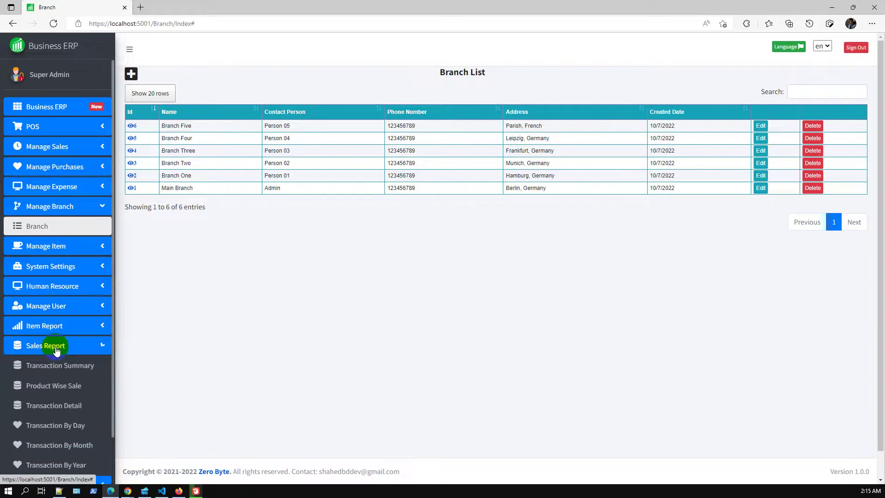
pyautogui.click(63, 365)
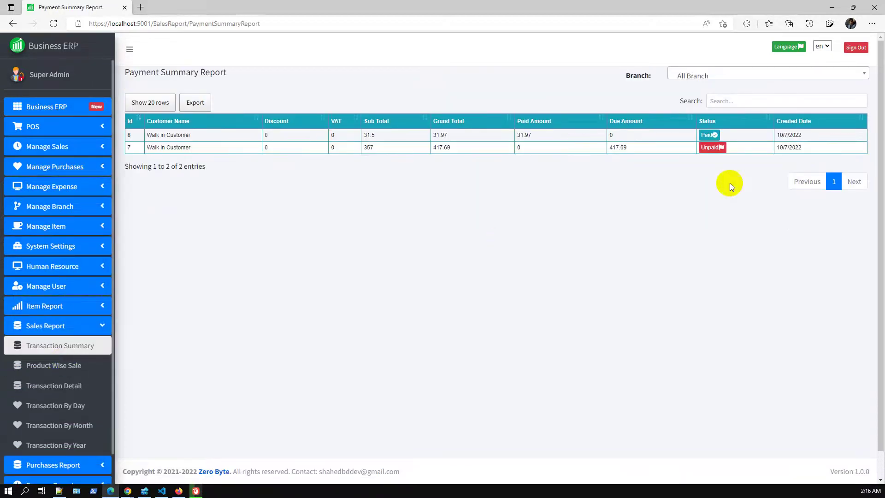
pyautogui.click(702, 76)
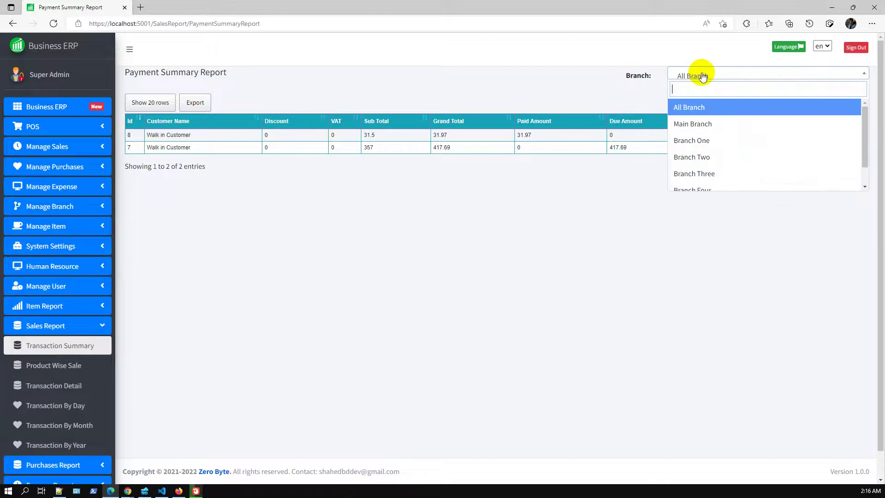
pyautogui.click(695, 123)
pyautogui.click(700, 80)
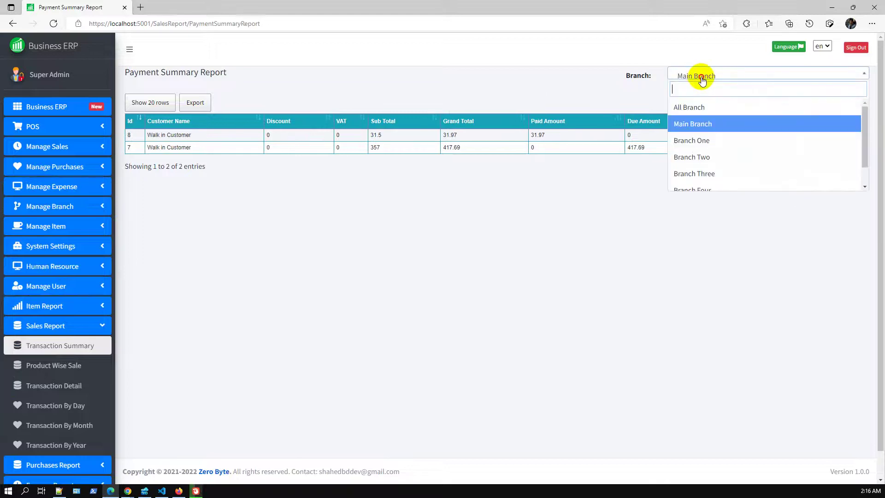
pyautogui.click(706, 140)
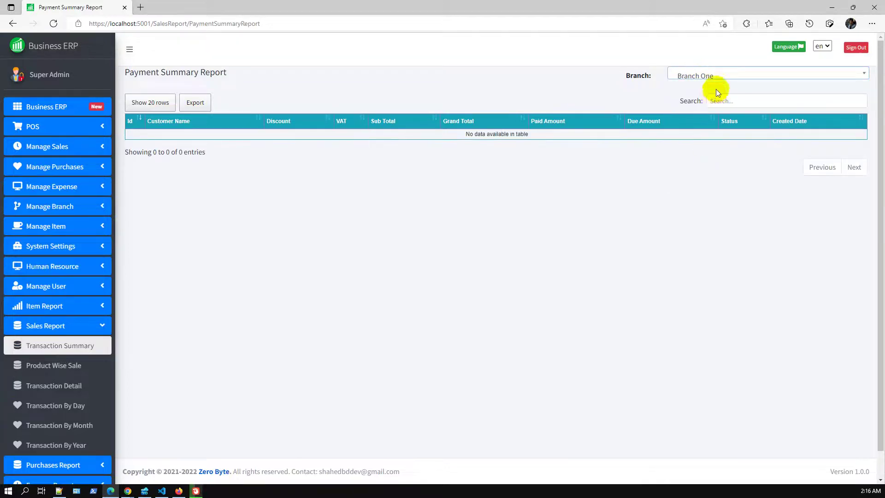
# Filter the report to Branch Two and load the invoice list in a new tab.
pyautogui.click(717, 77)
pyautogui.click(709, 157)
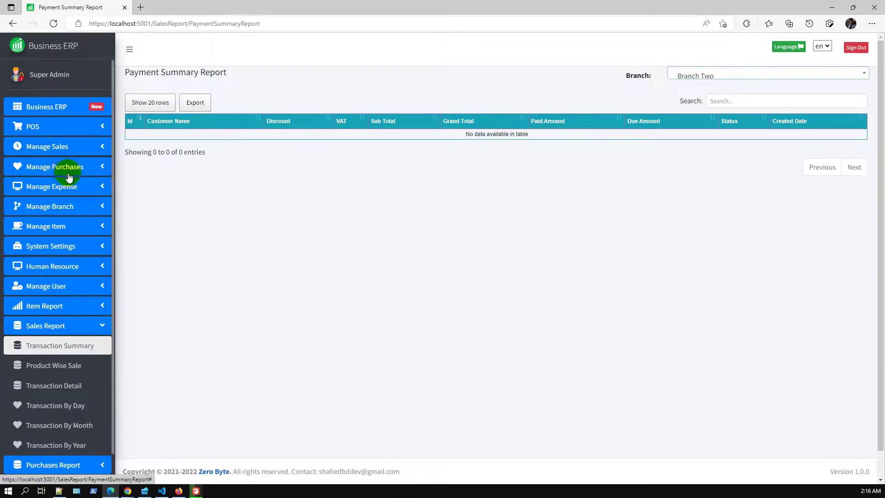
pyautogui.click(58, 148)
pyautogui.middleClick(54, 168)
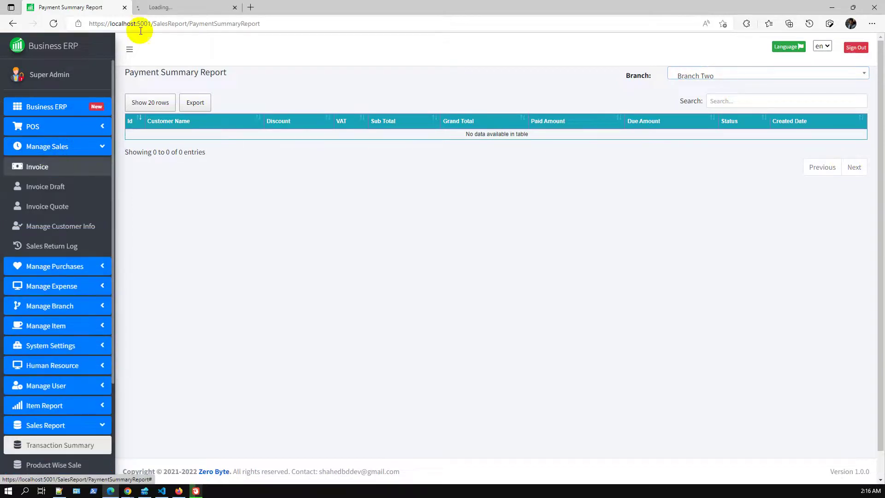
# Start a new invoice with 4 Steel Water Bottles.
pyautogui.click(167, 7)
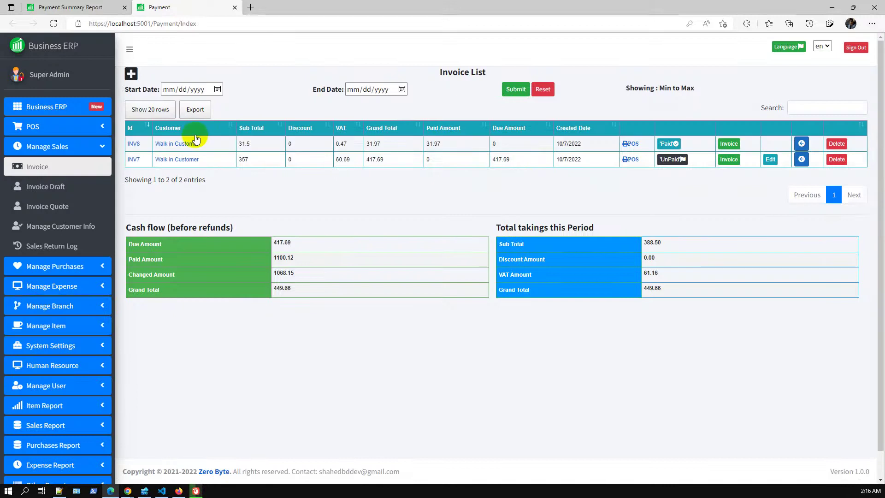
pyautogui.click(132, 77)
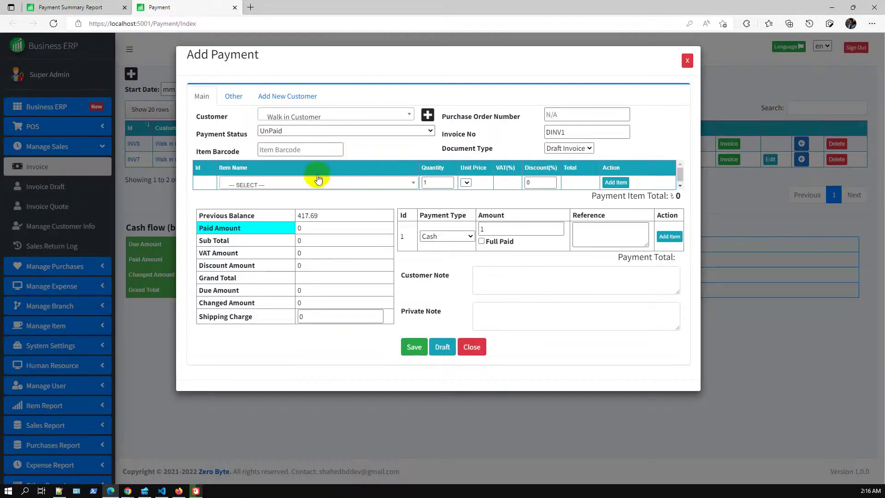
pyautogui.click(316, 182)
pyautogui.click(323, 240)
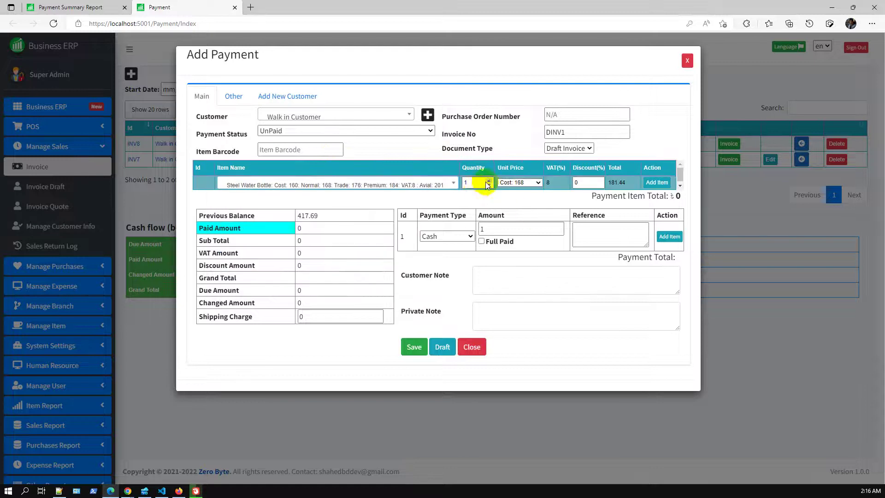
pyautogui.click(489, 183)
pyautogui.click(489, 182)
pyautogui.click(657, 182)
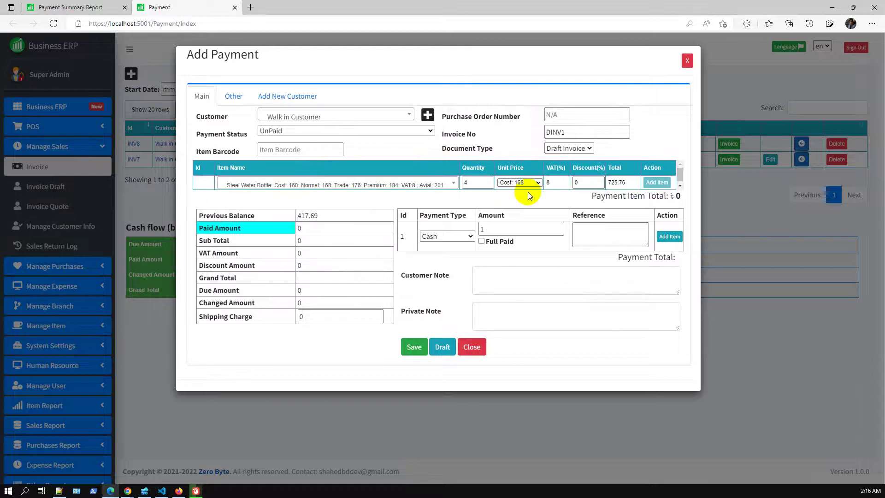
# Add Jonsonlotion lines to the invoice, including one with quantity 3.
pyautogui.click(397, 201)
pyautogui.click(367, 279)
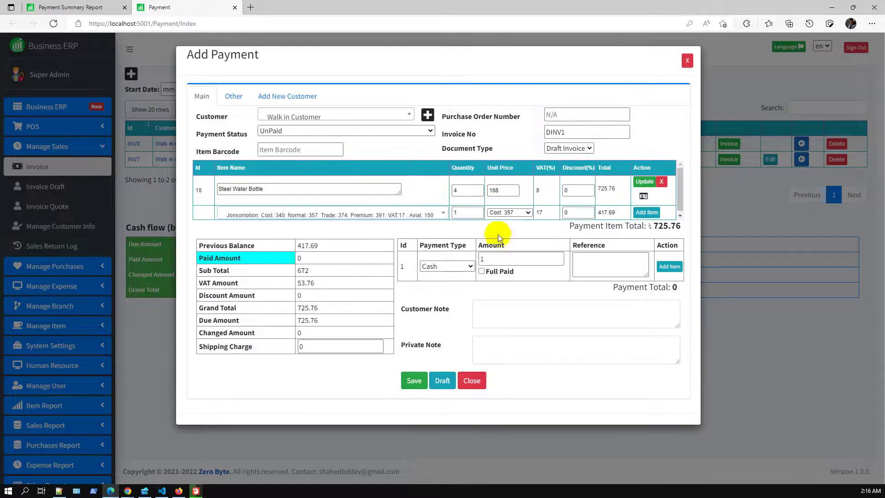
pyautogui.click(480, 211)
pyautogui.click(480, 210)
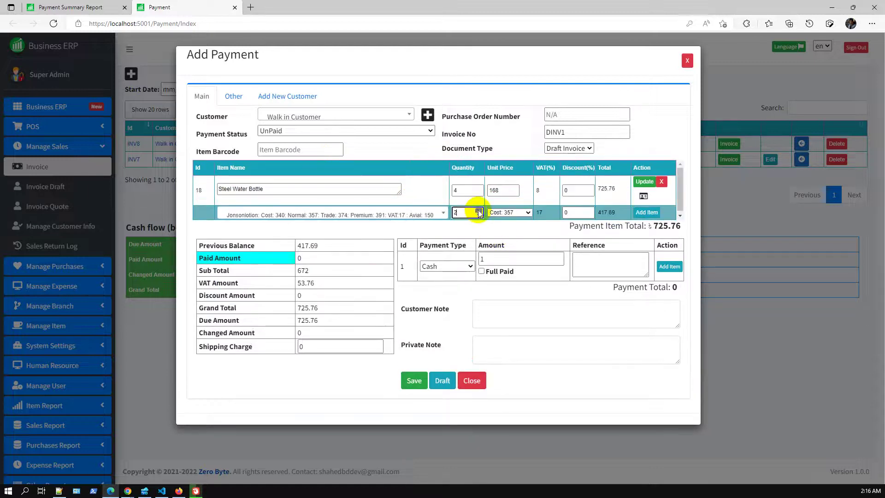
pyautogui.click(647, 212)
pyautogui.click(367, 221)
pyautogui.click(367, 295)
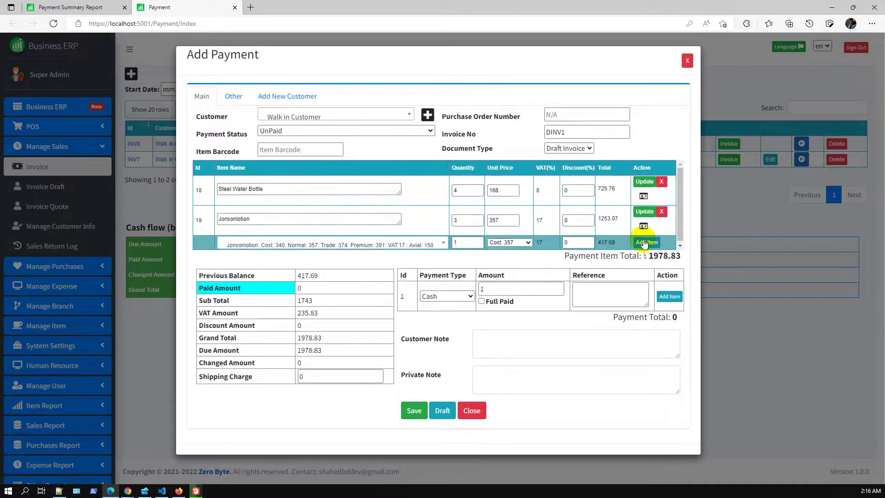
pyautogui.click(628, 220)
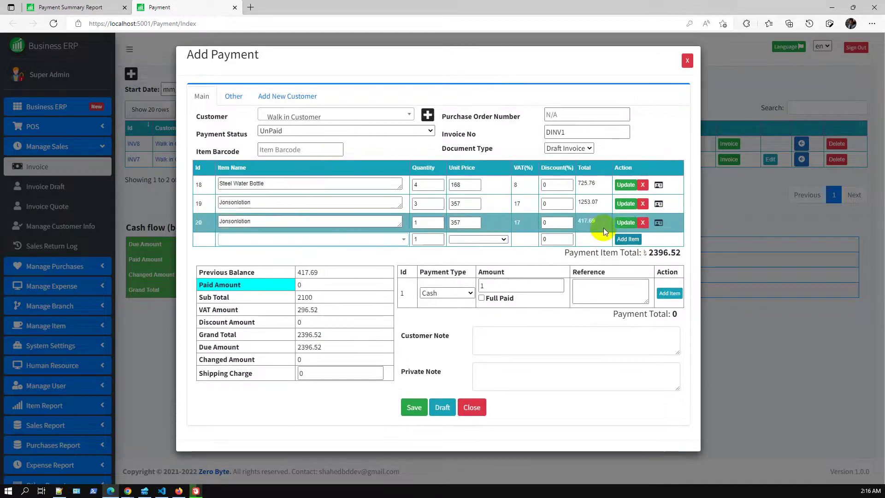
# Mark the invoice fully paid in cash, assign it to Branch Four, and save.
pyautogui.click(482, 299)
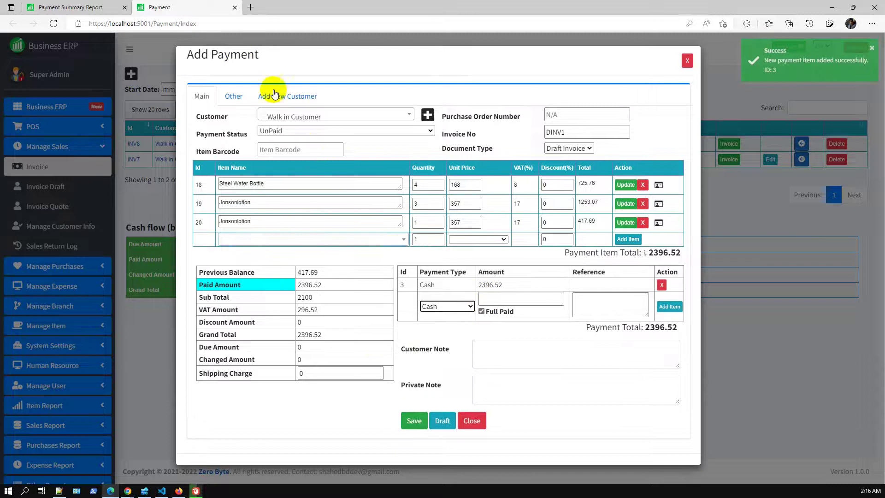
pyautogui.click(238, 103)
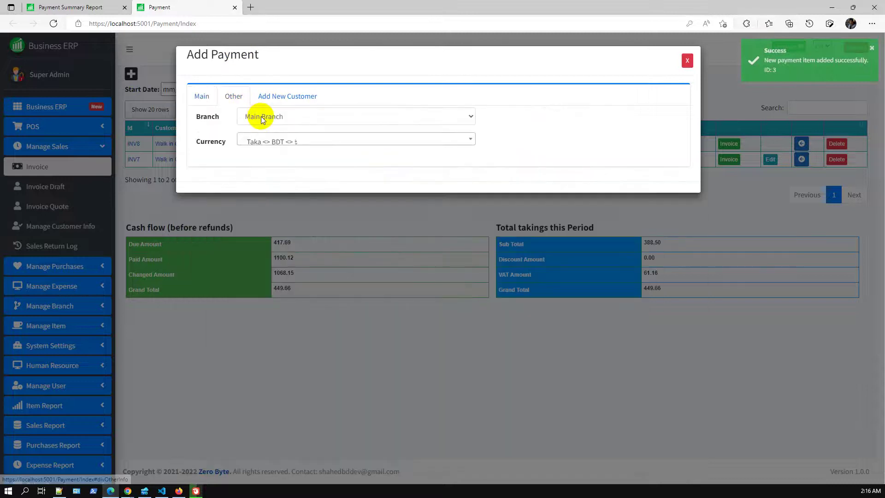
pyautogui.click(284, 117)
pyautogui.click(275, 171)
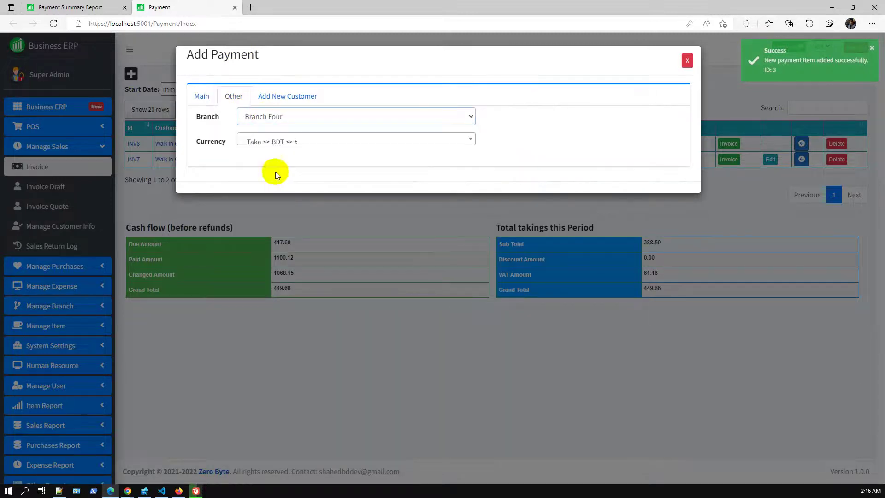
pyautogui.click(203, 98)
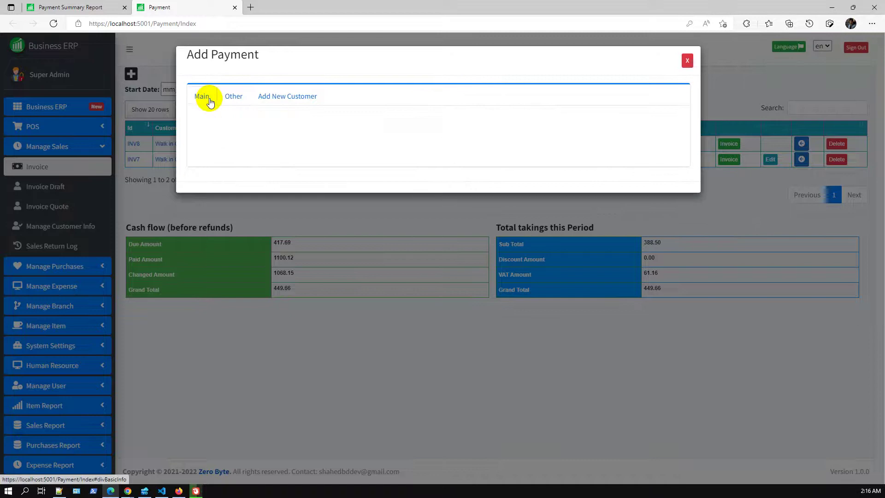
pyautogui.click(415, 420)
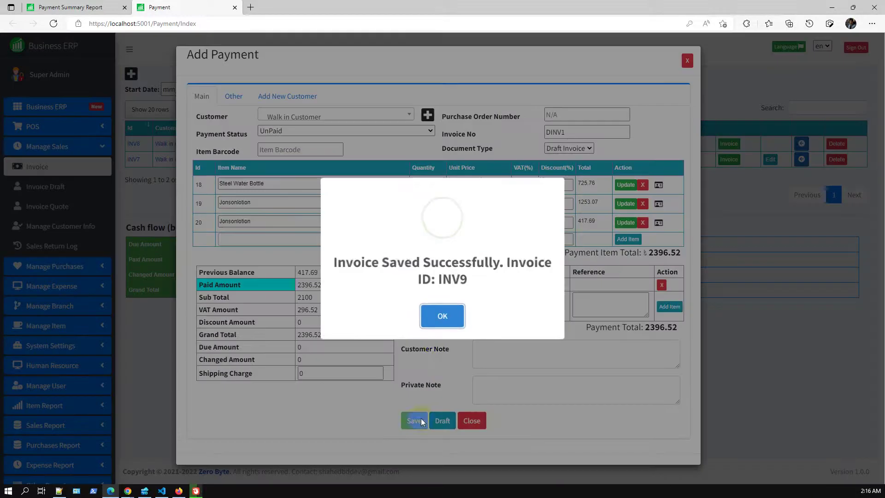
pyautogui.click(452, 314)
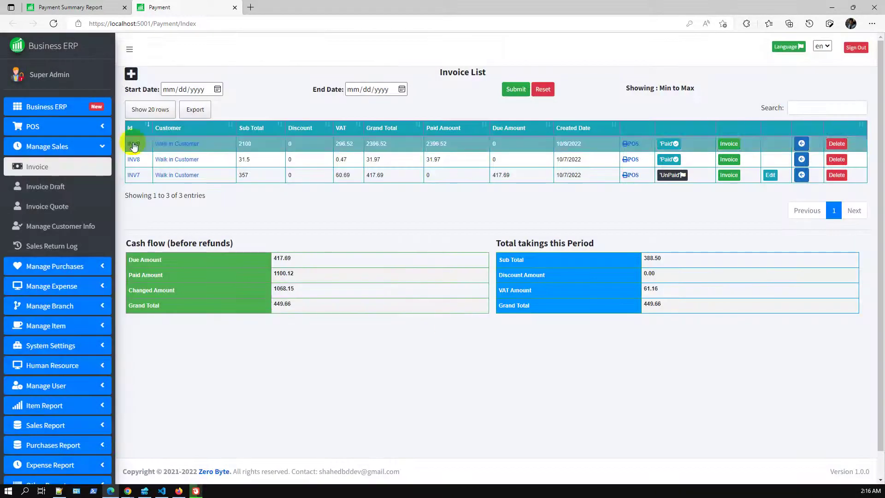
# Filter the Payment Summary Report to Branch Four, leaving only sale 9 at 2396.52.
pyautogui.click(88, 7)
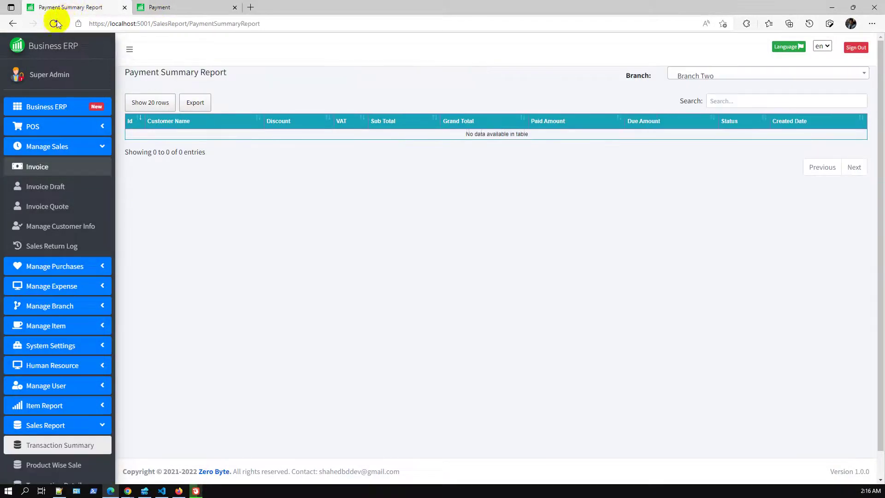
pyautogui.click(694, 76)
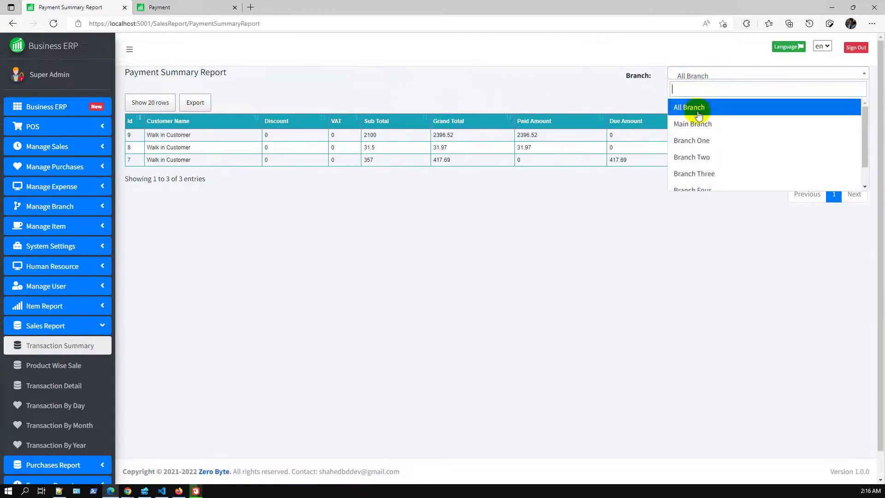
pyautogui.scroll(-1, 709, 179)
pyautogui.click(707, 177)
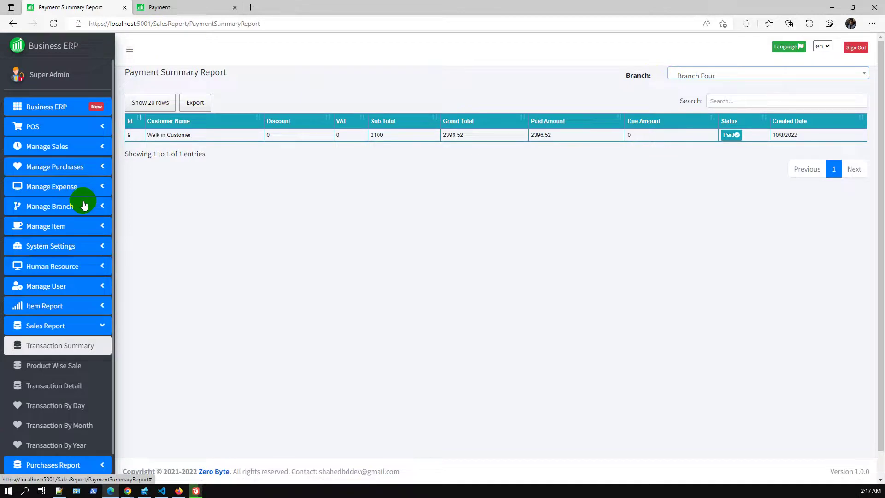
# Change the Super Admin profile's branch from Main Branch to Branch Two and save.
pyautogui.click(56, 81)
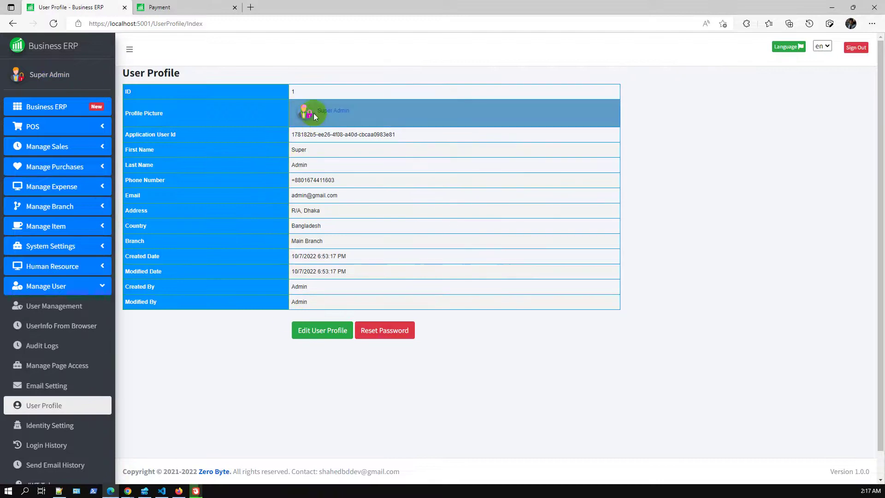
pyautogui.moveTo(292, 242); pyautogui.dragTo(347, 236)
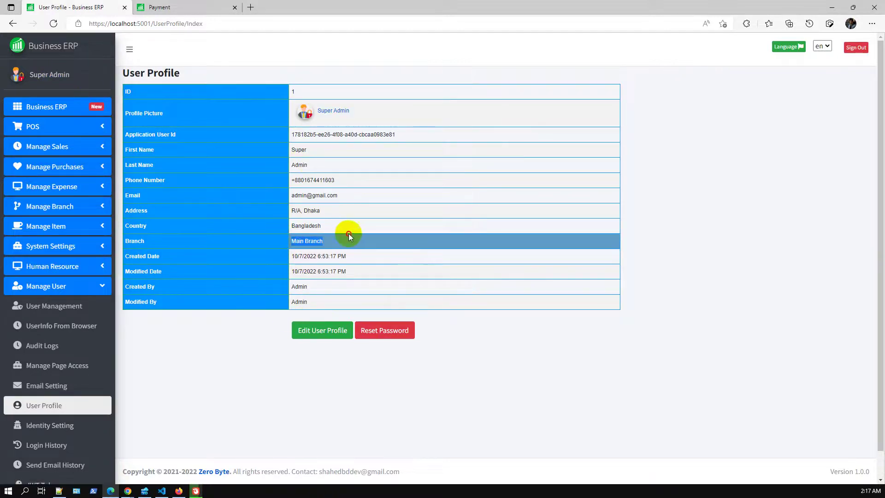
pyautogui.click(333, 331)
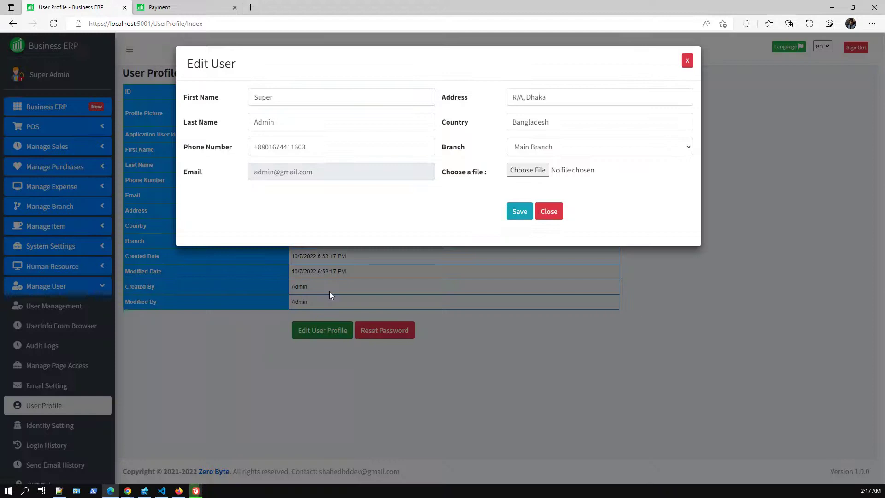
pyautogui.click(549, 146)
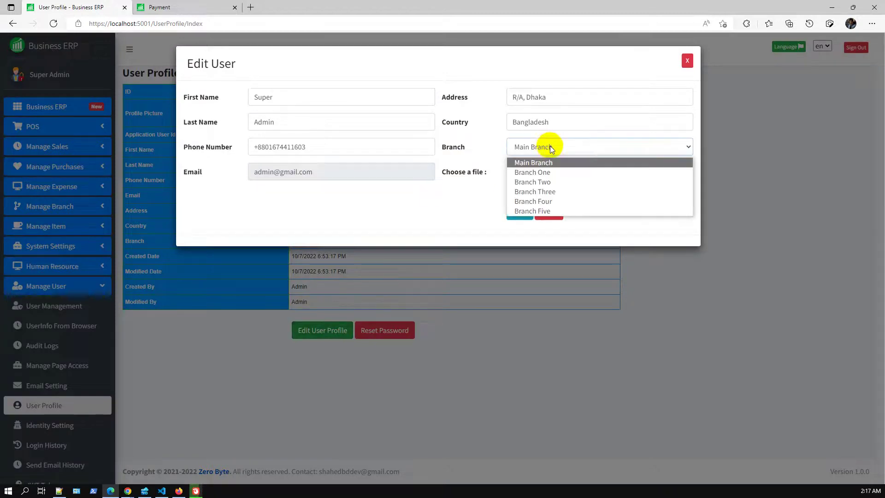
pyautogui.click(557, 184)
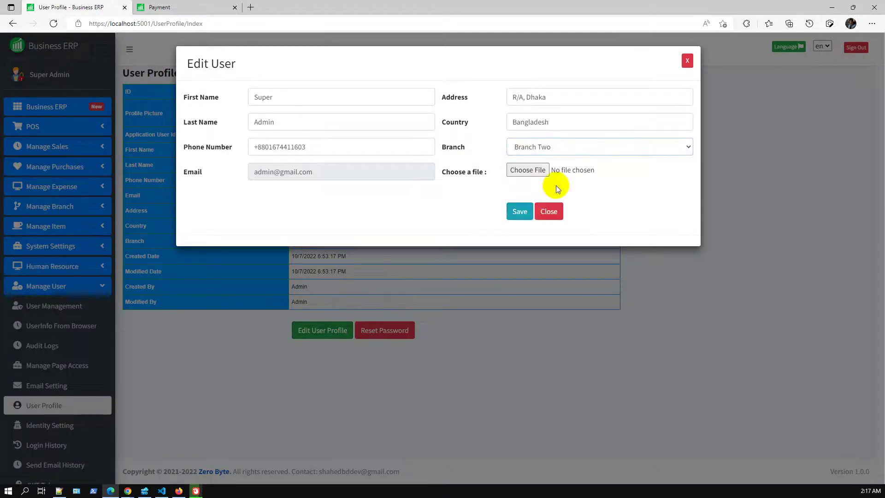
pyautogui.click(527, 209)
pyautogui.click(443, 315)
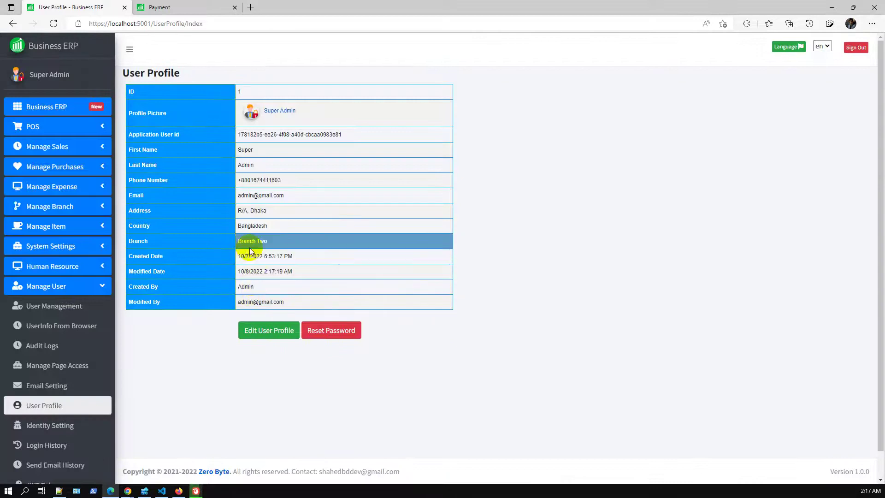
pyautogui.tripleClick(240, 240)
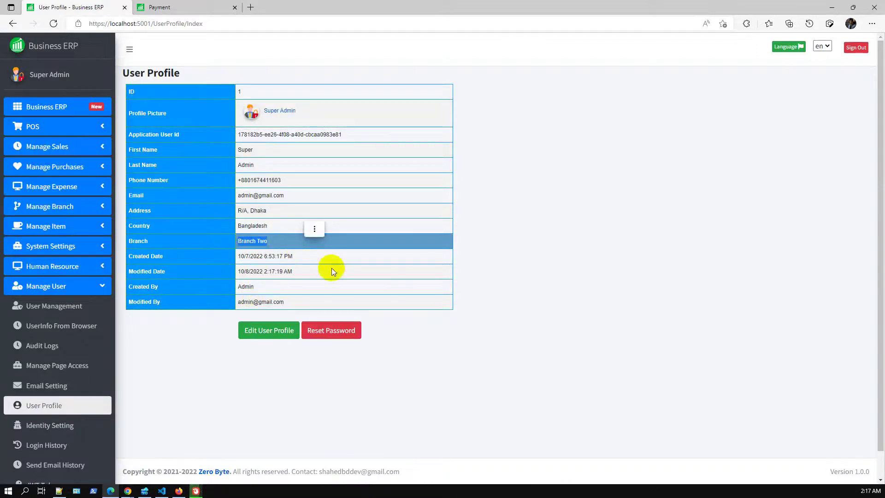
pyautogui.click(165, 5)
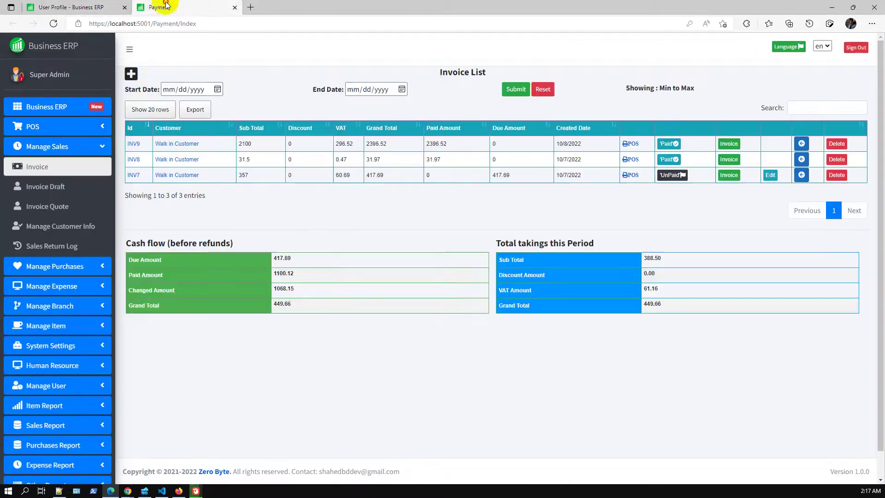
# Start a new invoice, check its branch, and add one Jonsonlotion.
pyautogui.click(136, 76)
pyautogui.click(239, 103)
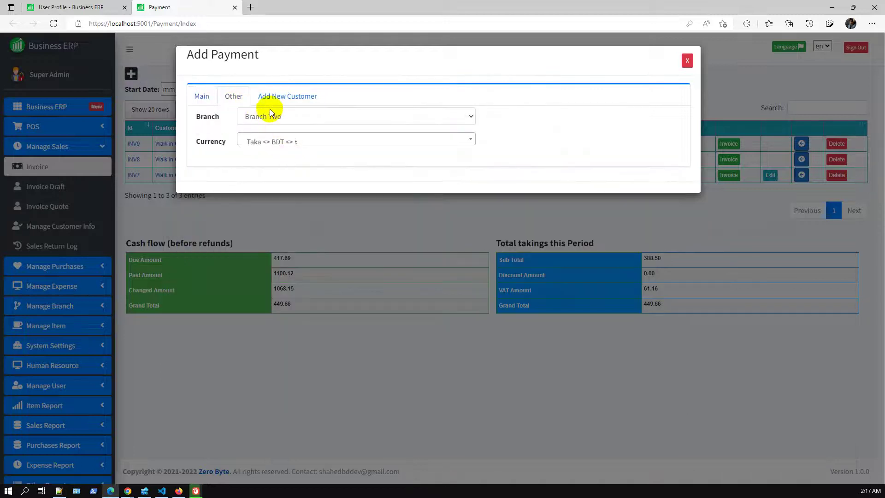
pyautogui.click(203, 96)
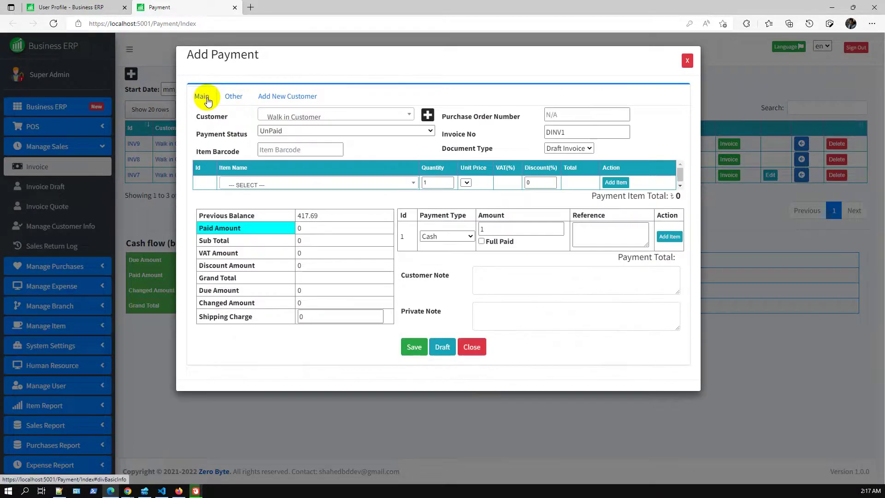
pyautogui.click(387, 185)
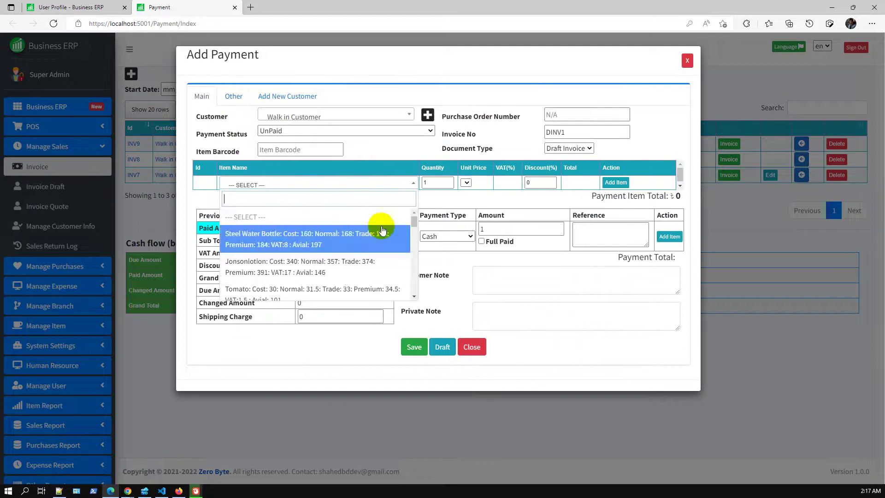
pyautogui.click(351, 273)
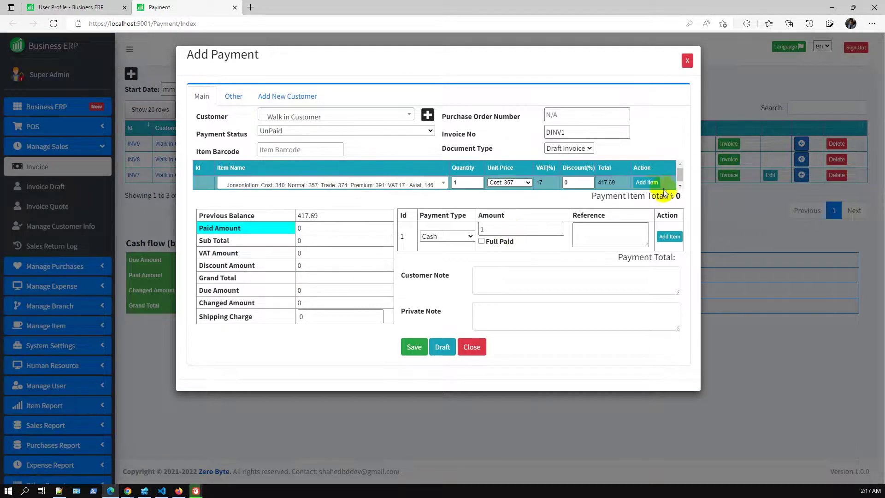
pyautogui.click(647, 183)
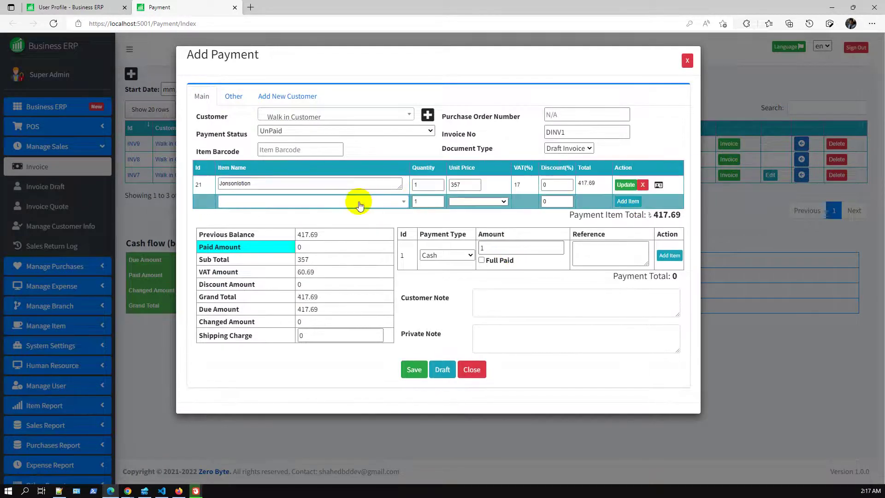
# Add four Oranges and save the unpaid 1094.94 invoice as INV10.
pyautogui.click(355, 201)
pyautogui.scroll(-2, 351, 292)
pyautogui.click(351, 295)
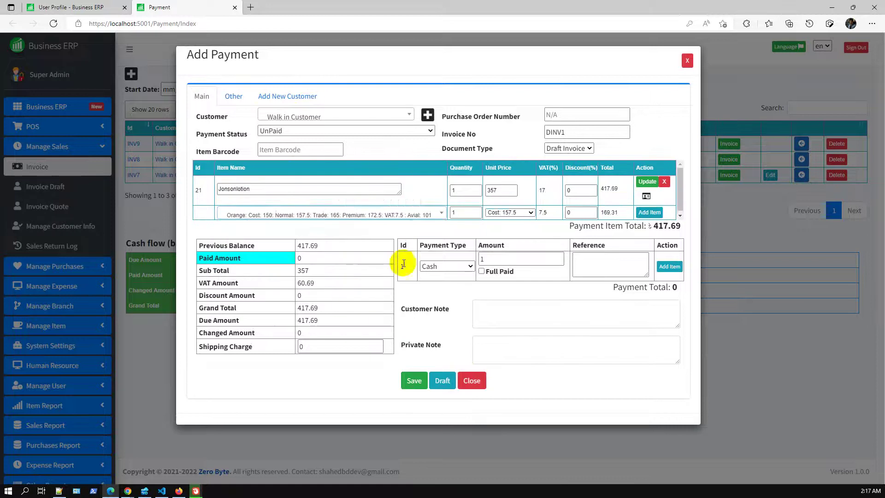
pyautogui.doubleClick(477, 210)
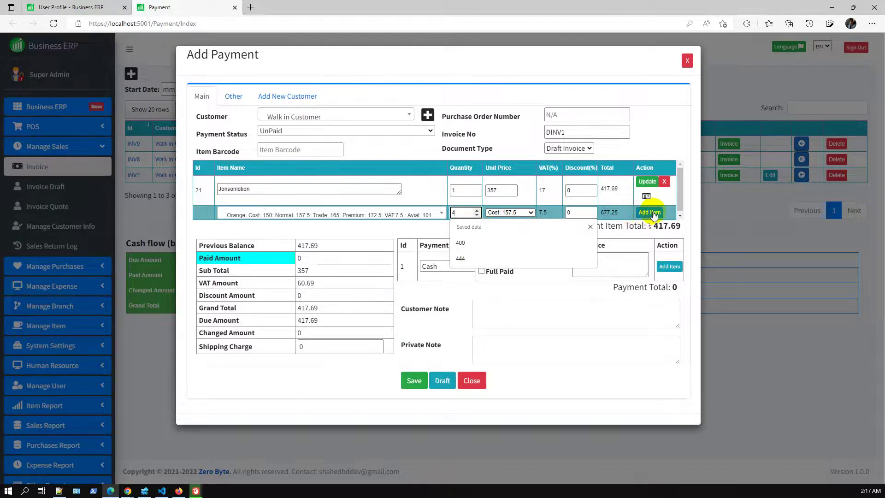
pyautogui.click(650, 213)
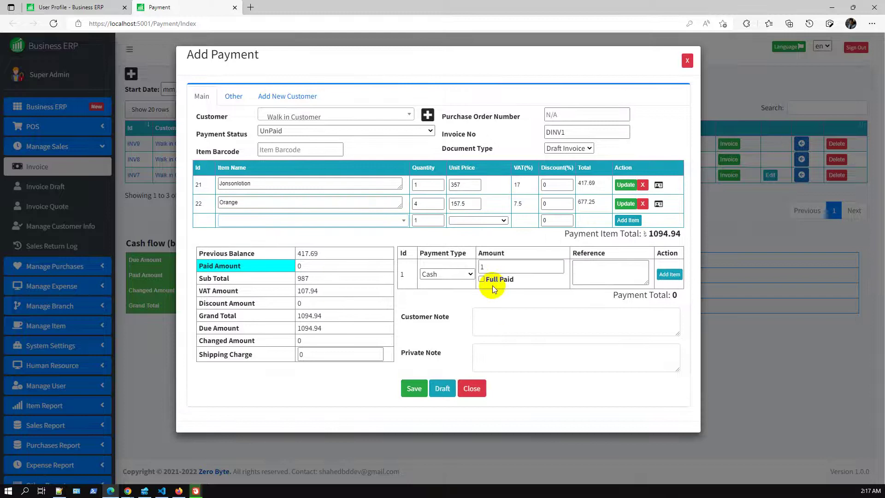
pyautogui.click(414, 389)
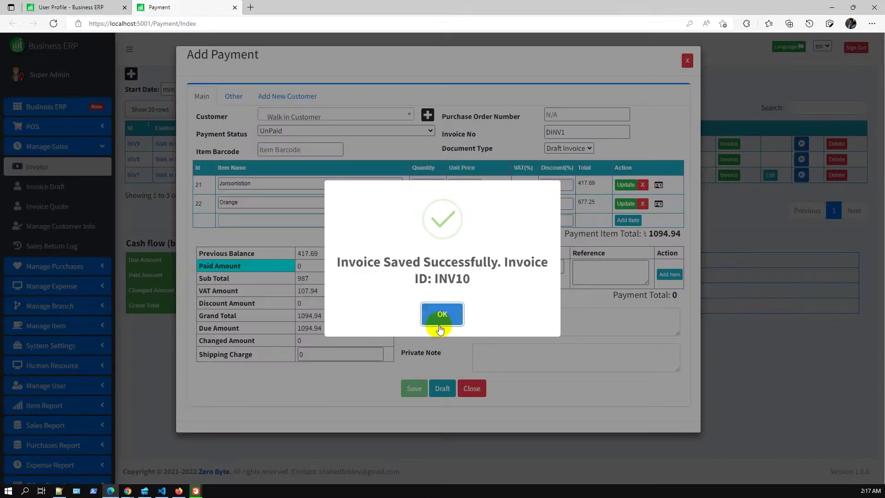
pyautogui.click(440, 318)
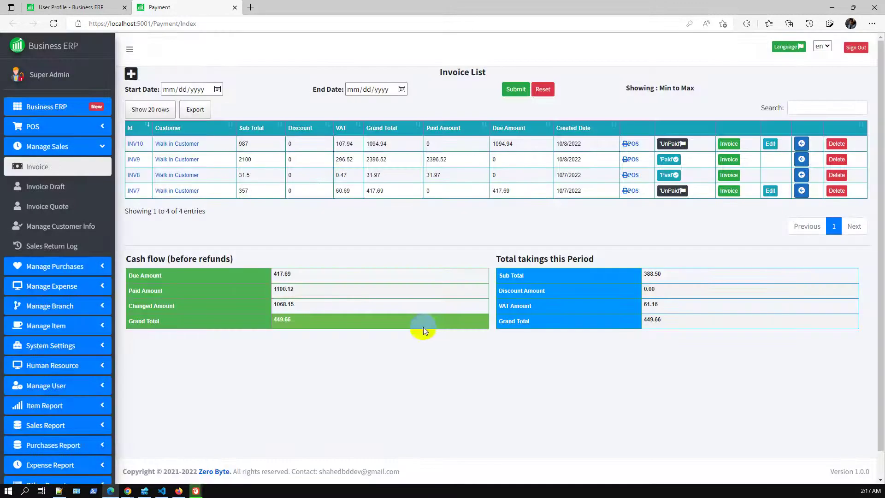
# Open INV10's printable view and check its branch line.
pyautogui.click(736, 146)
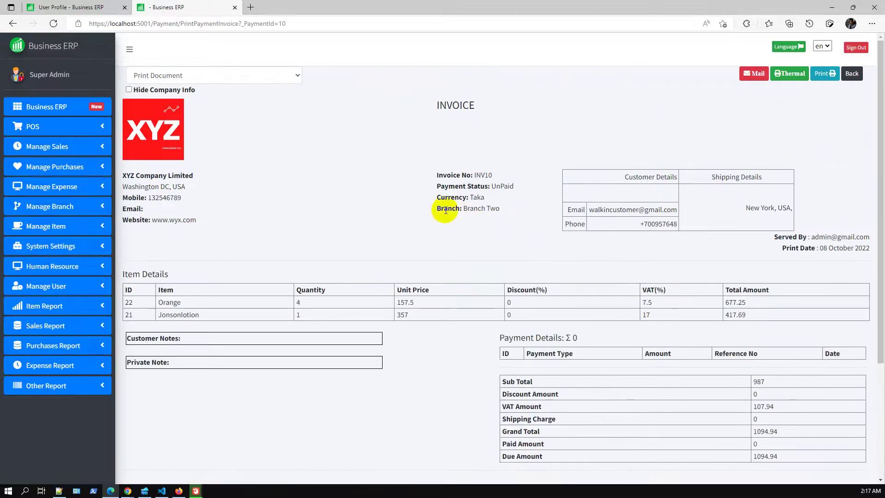
pyautogui.moveTo(434, 208); pyautogui.dragTo(498, 207)
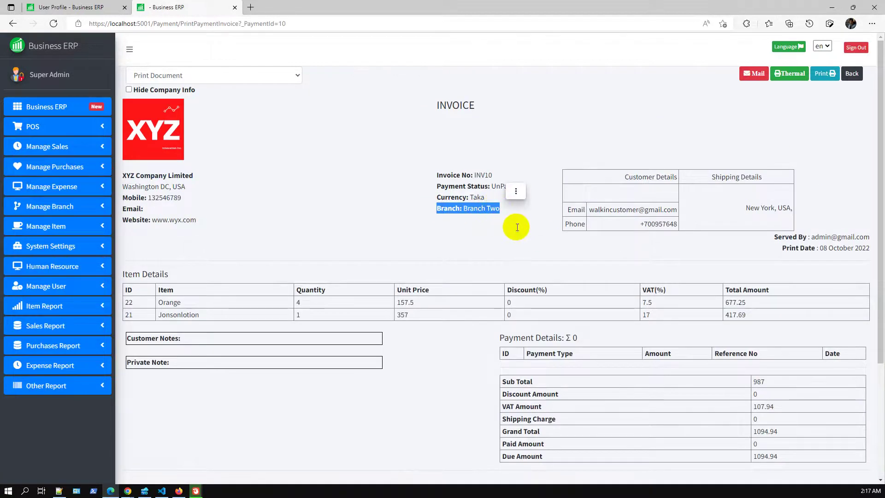
pyautogui.scroll(-3, 519, 225)
pyautogui.scroll(3, 519, 224)
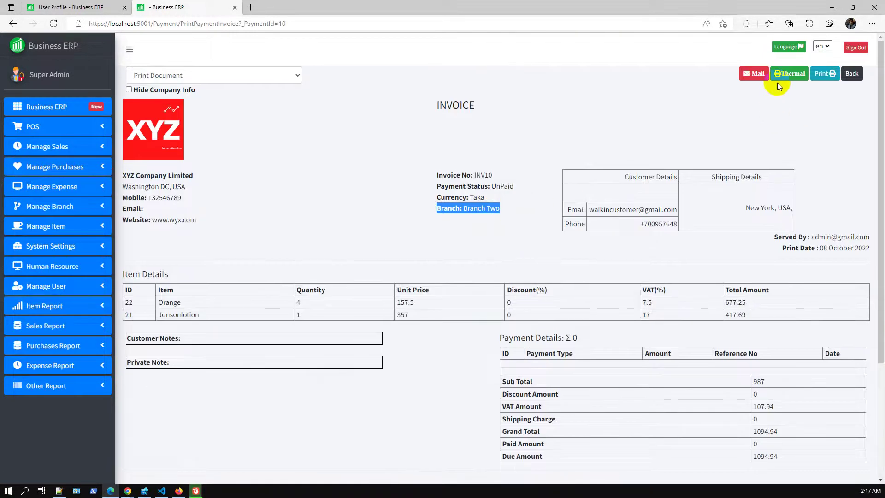
# Preview INV10 in the print dialog, cancel without printing, and return to the invoice list.
pyautogui.click(826, 73)
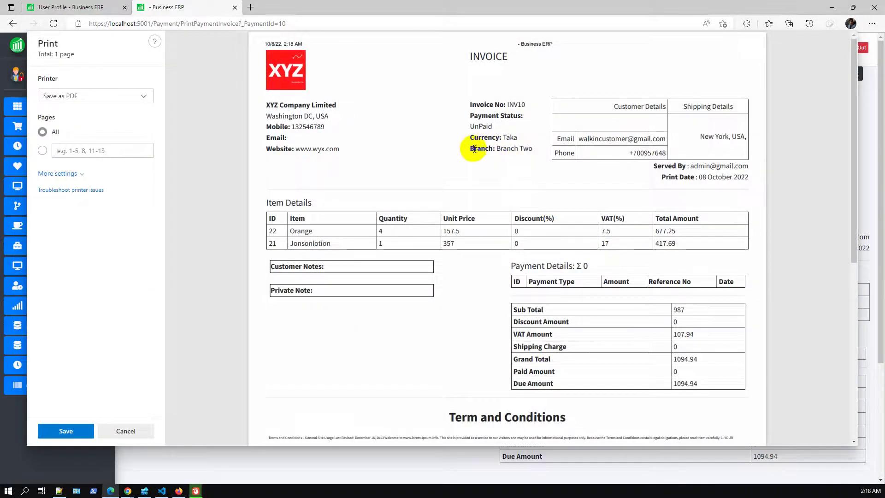
pyautogui.moveTo(470, 148); pyautogui.dragTo(542, 165)
pyautogui.click(507, 189)
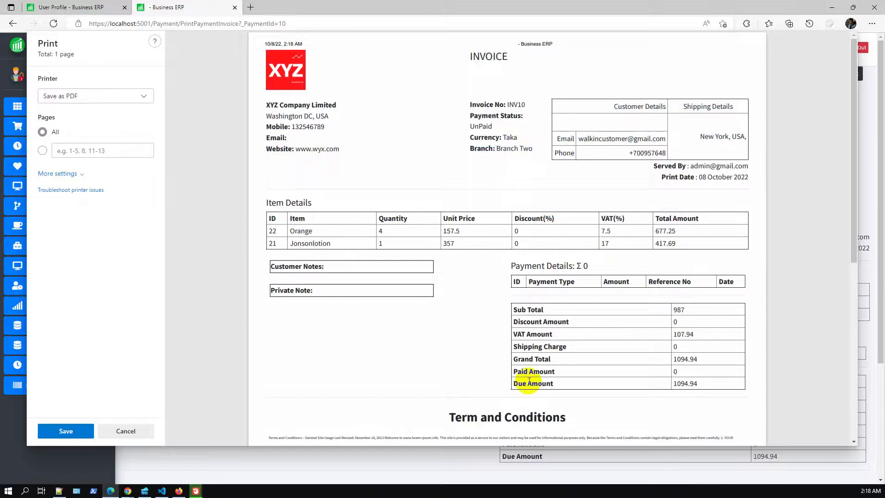
pyautogui.click(133, 430)
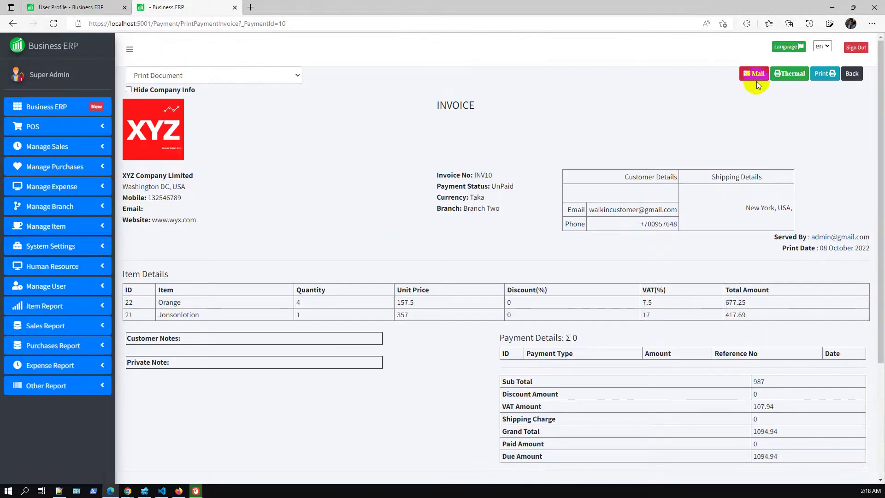
pyautogui.click(852, 73)
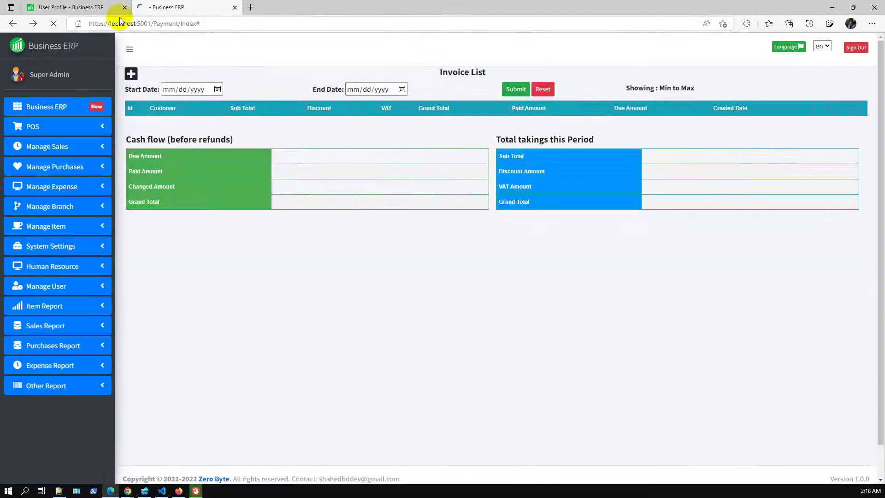
pyautogui.click(113, 7)
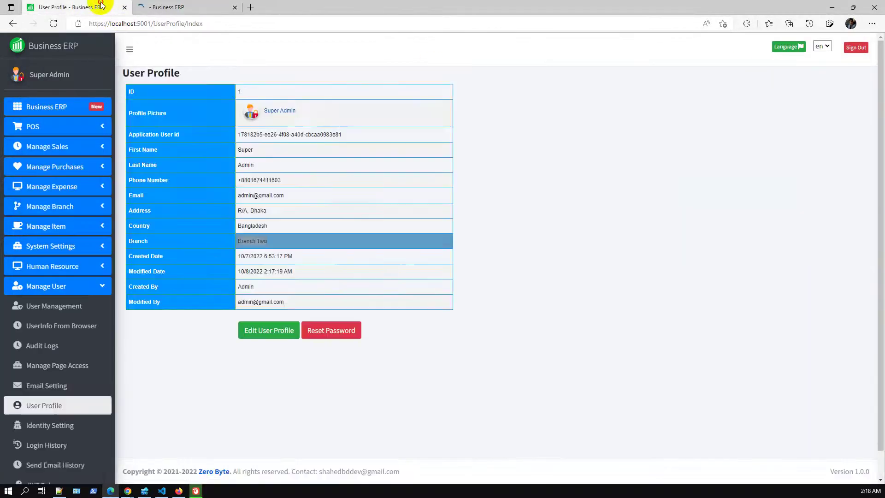
# Open the Transaction Summary report and filter it to Branch One, then Branch Two.
pyautogui.click(59, 286)
pyautogui.click(78, 327)
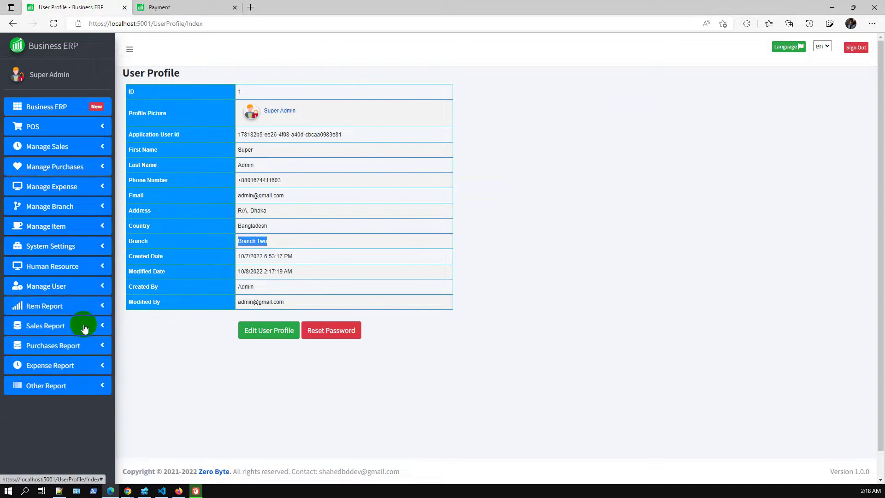
pyautogui.click(76, 346)
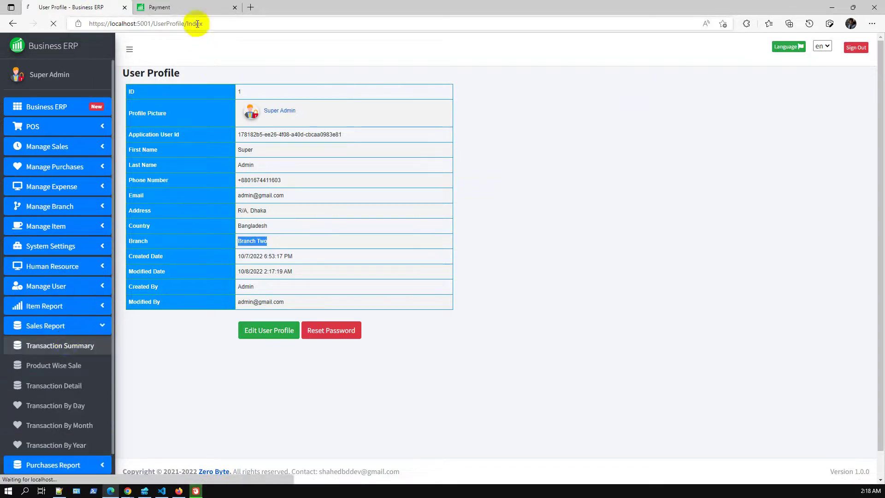
pyautogui.click(235, 7)
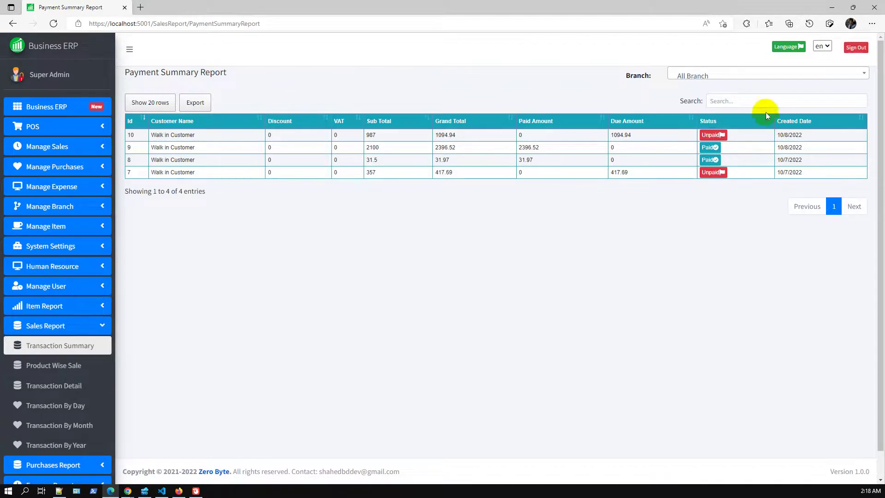
pyautogui.click(715, 75)
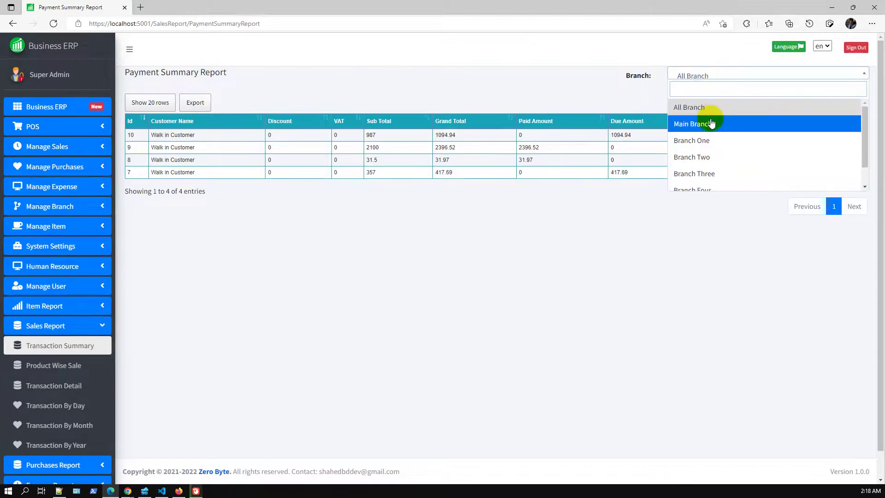
pyautogui.click(702, 141)
pyautogui.click(713, 77)
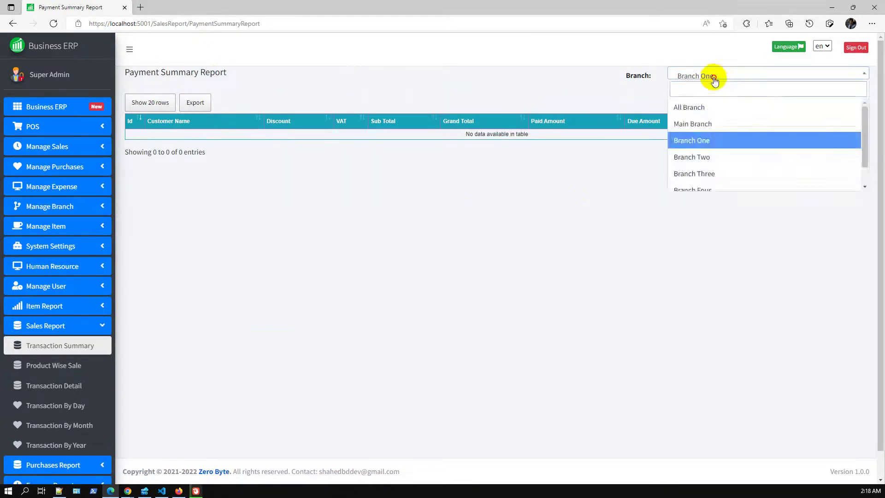
pyautogui.click(708, 155)
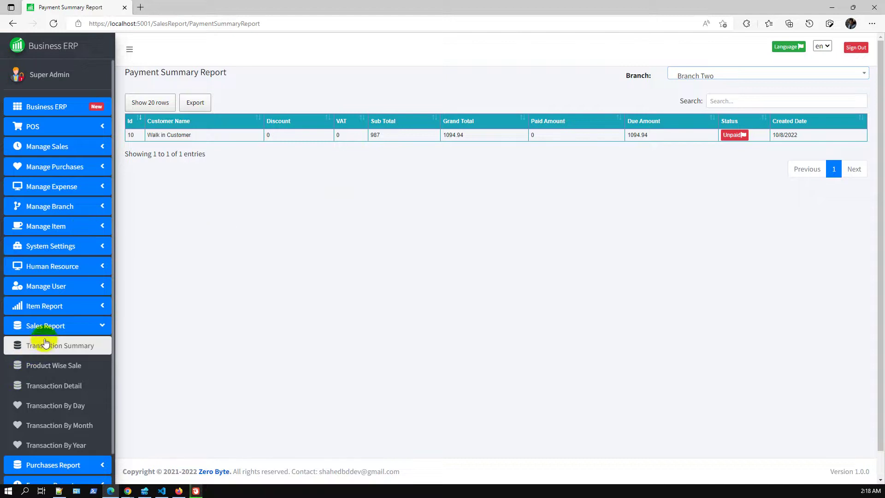
pyautogui.click(58, 286)
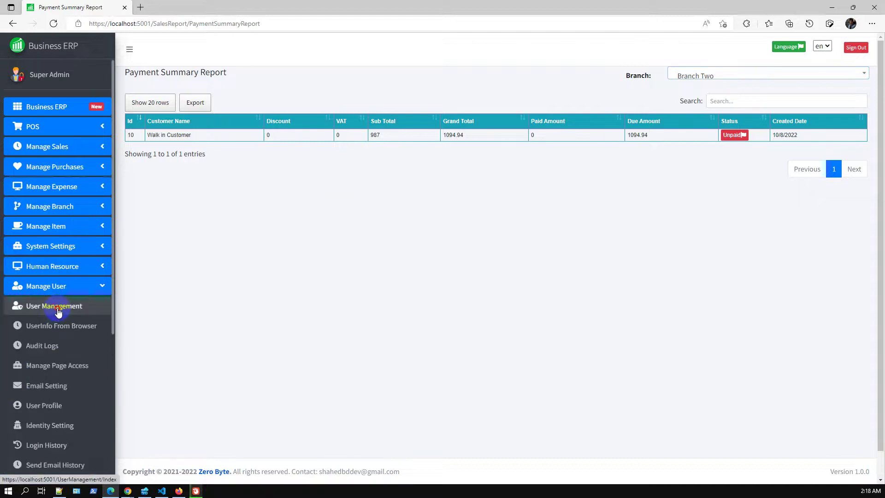
# Start a new user in User Management, autofill name and country, and correct the e-mail.
pyautogui.click(59, 308)
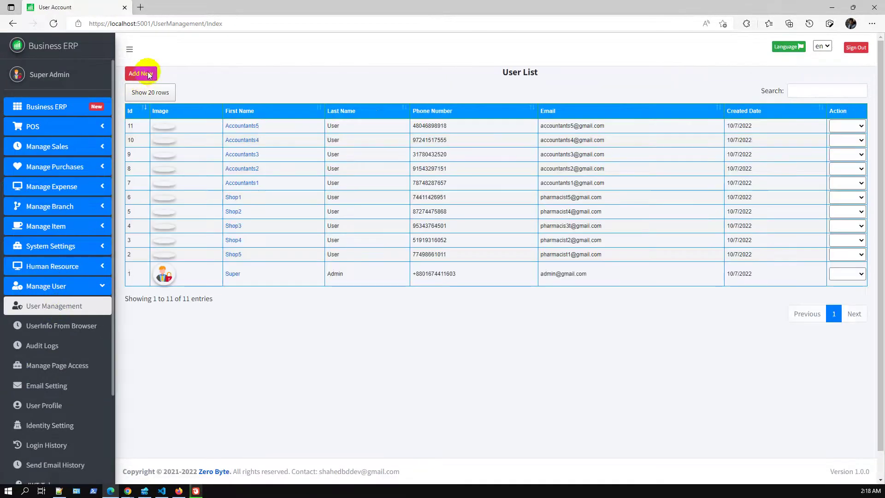
pyautogui.click(149, 75)
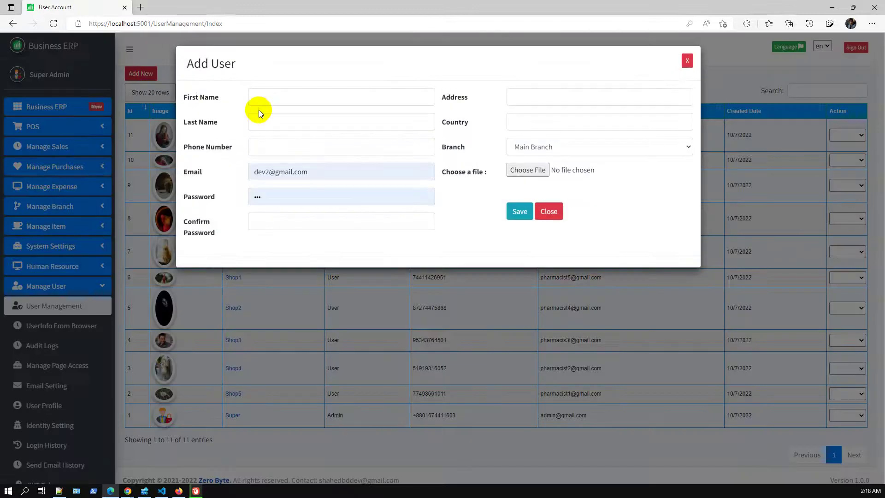
pyautogui.click(263, 99)
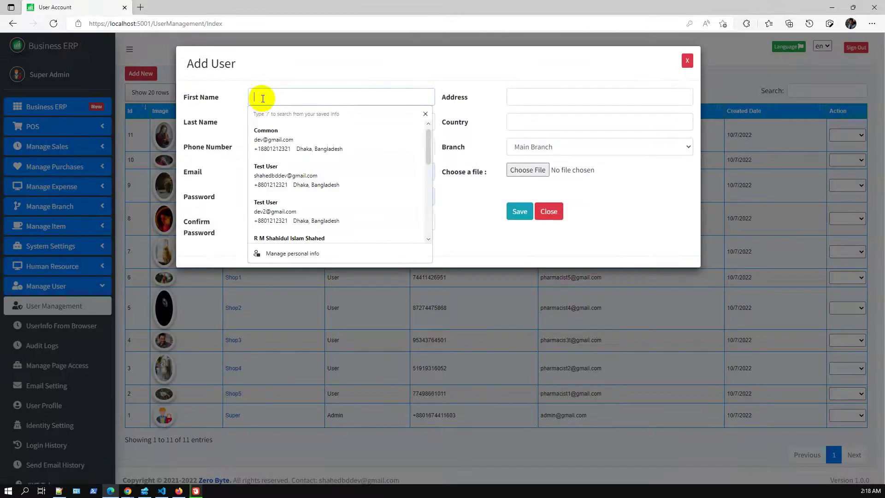
pyautogui.click(293, 143)
pyautogui.click(277, 123)
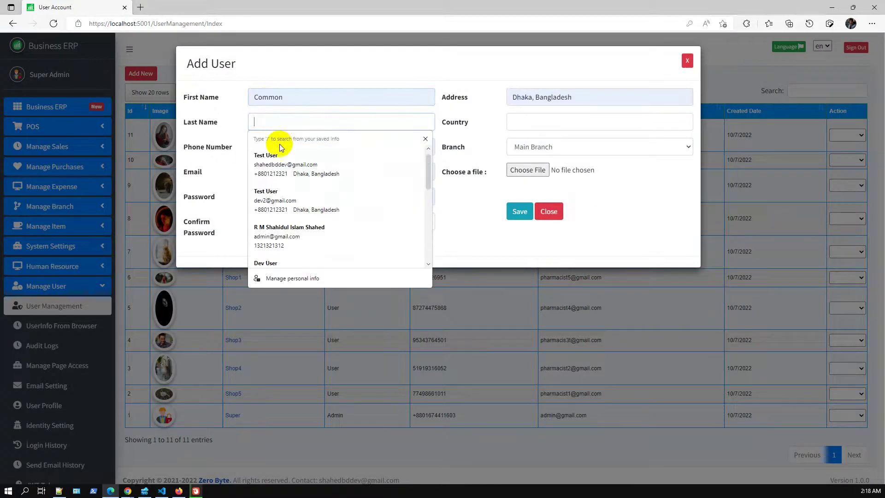
pyautogui.click(279, 157)
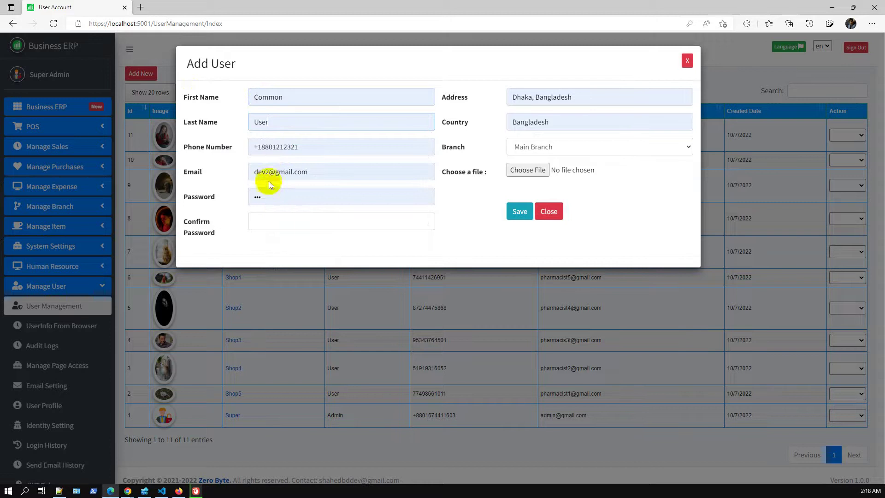
pyautogui.click(269, 170)
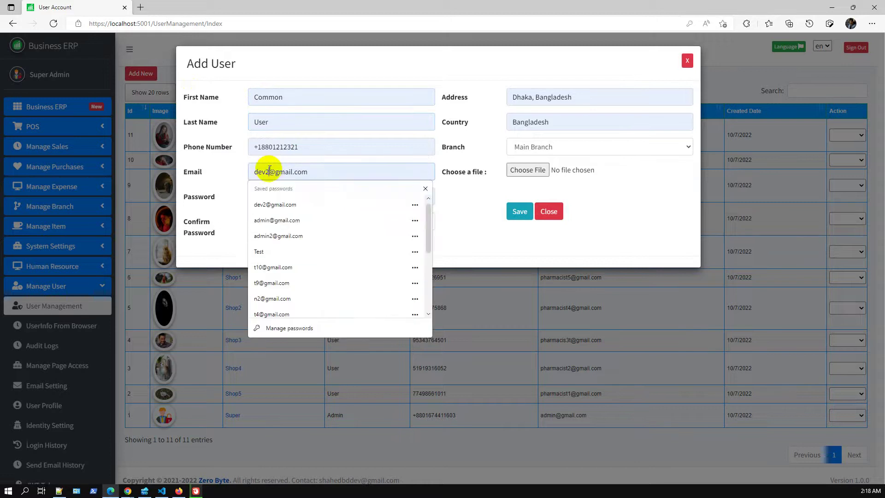
pyautogui.press('BackSpace')
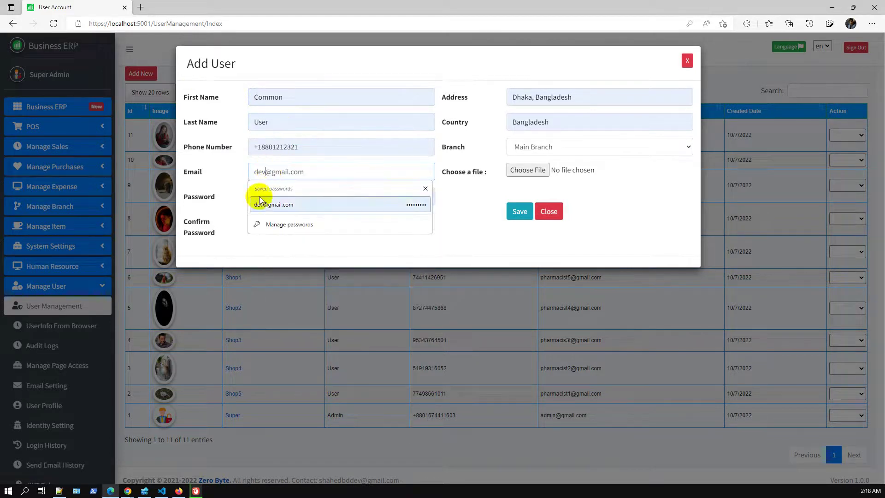
# Enter and confirm the password, assign Branch Five, and save the user as user 12.
pyautogui.click(255, 204)
pyautogui.click(273, 220)
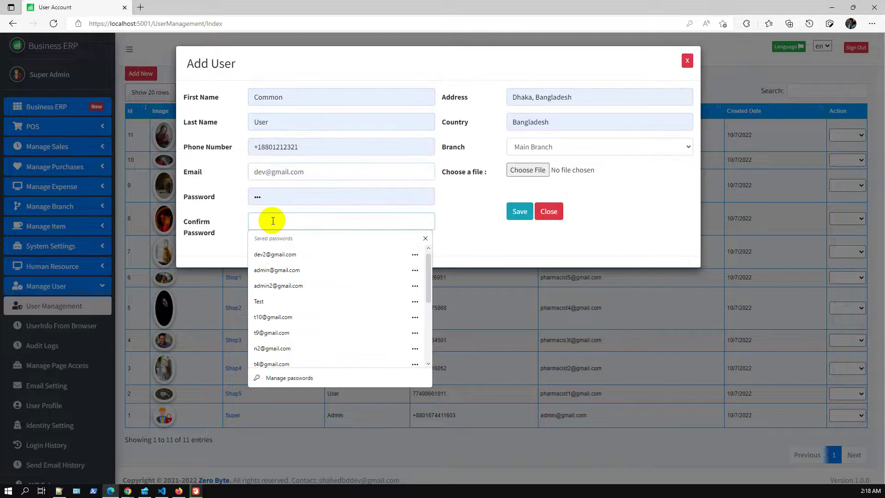
pyautogui.write('123')
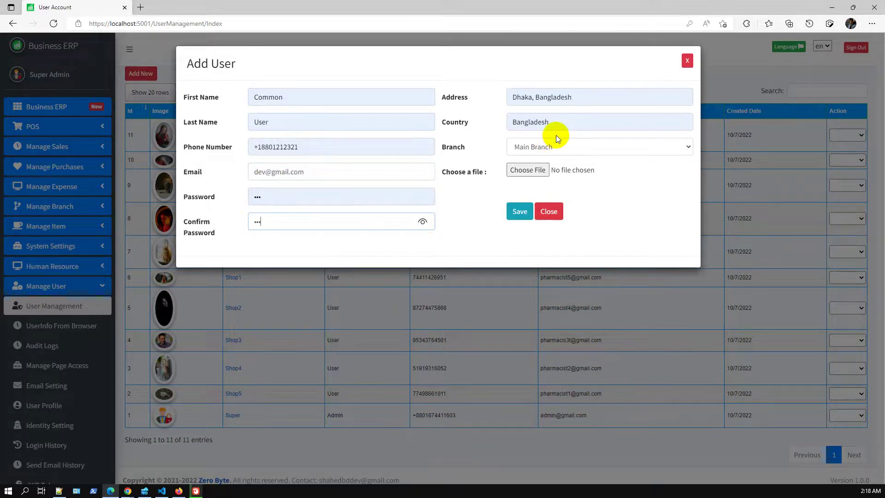
pyautogui.click(549, 145)
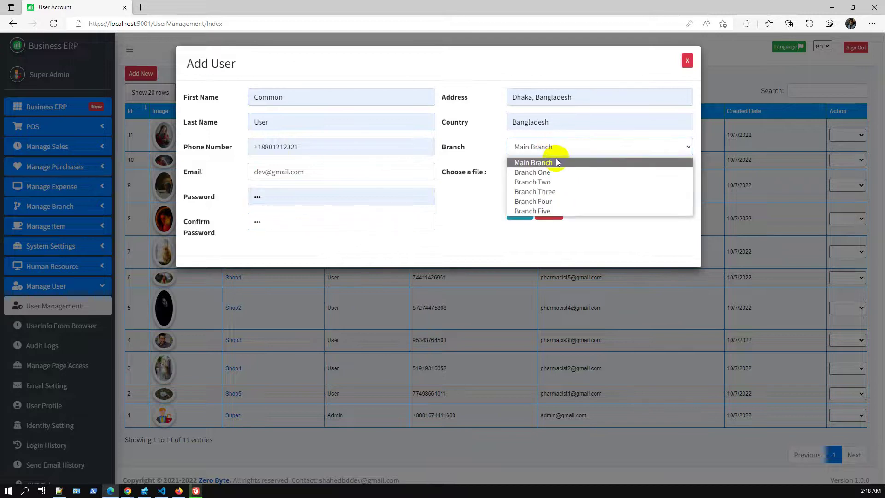
pyautogui.click(547, 211)
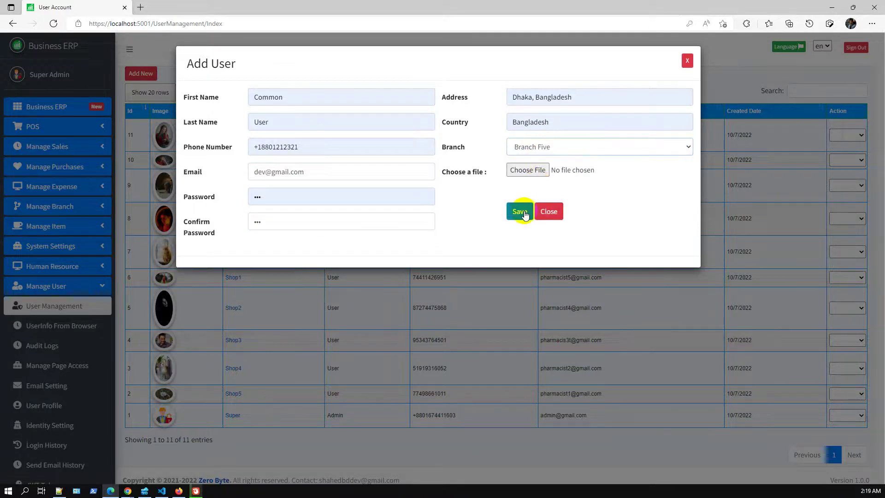
pyautogui.click(525, 212)
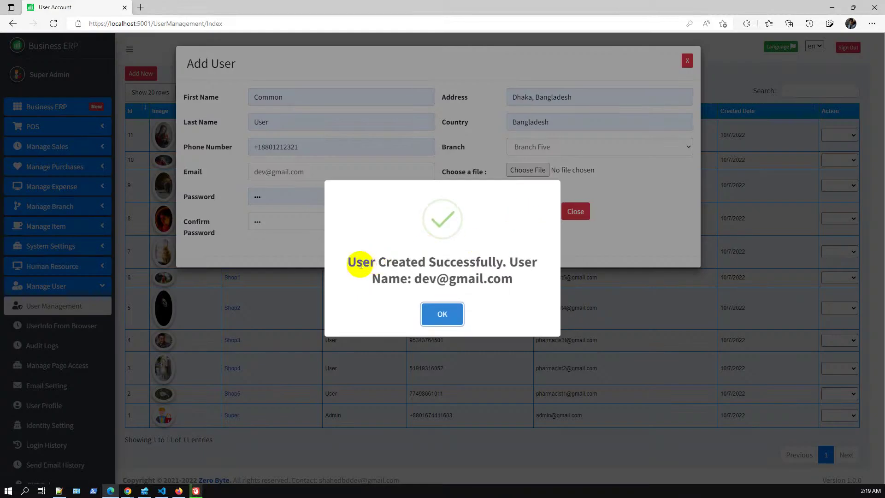
pyautogui.click(446, 318)
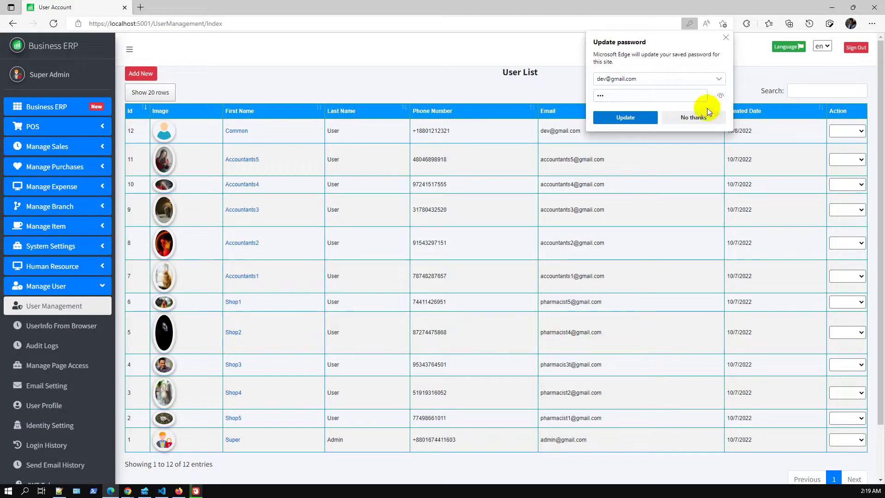
pyautogui.click(726, 37)
pyautogui.click(853, 132)
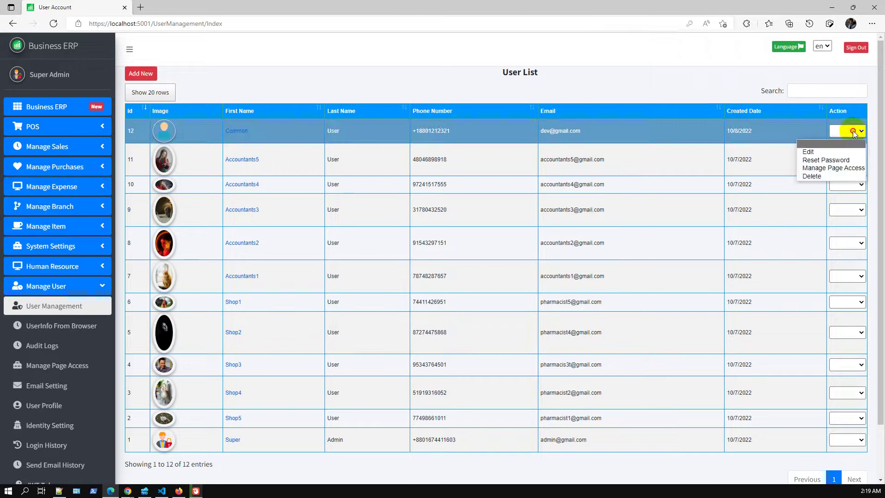
# Open user 12's page access settings, search pages for 'py', then close without changes.
pyautogui.click(853, 167)
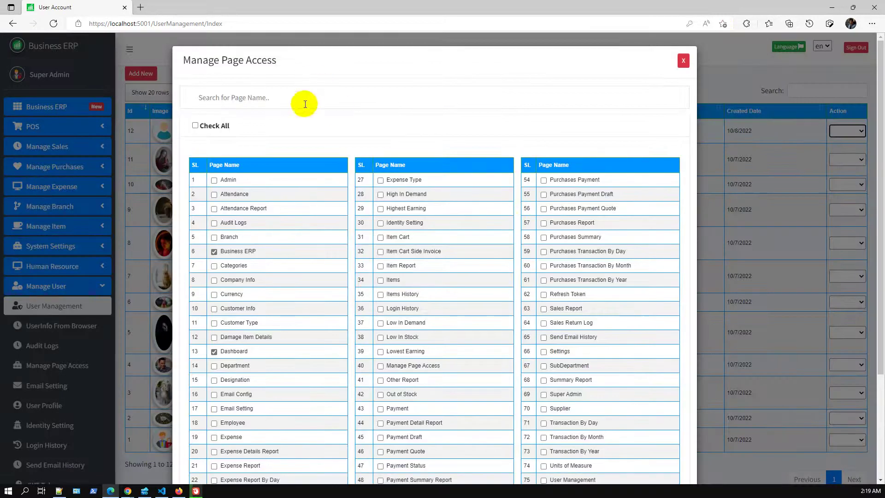
pyautogui.click(306, 97)
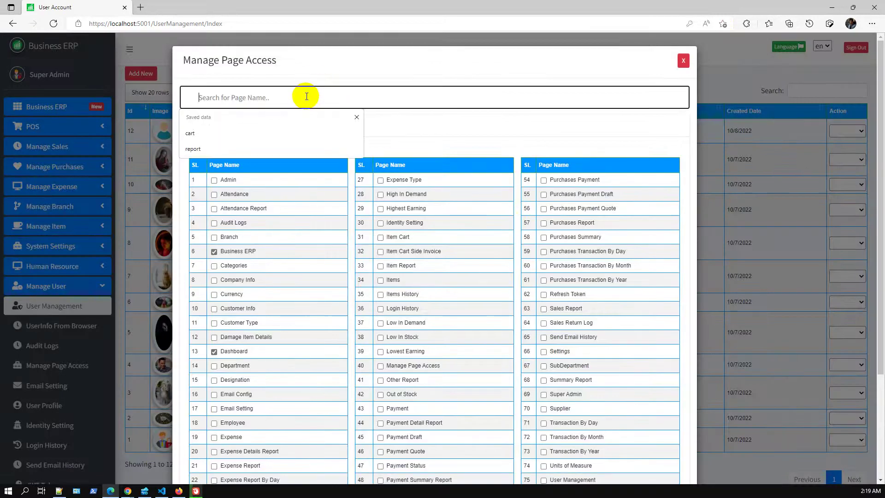
pyautogui.write('p')
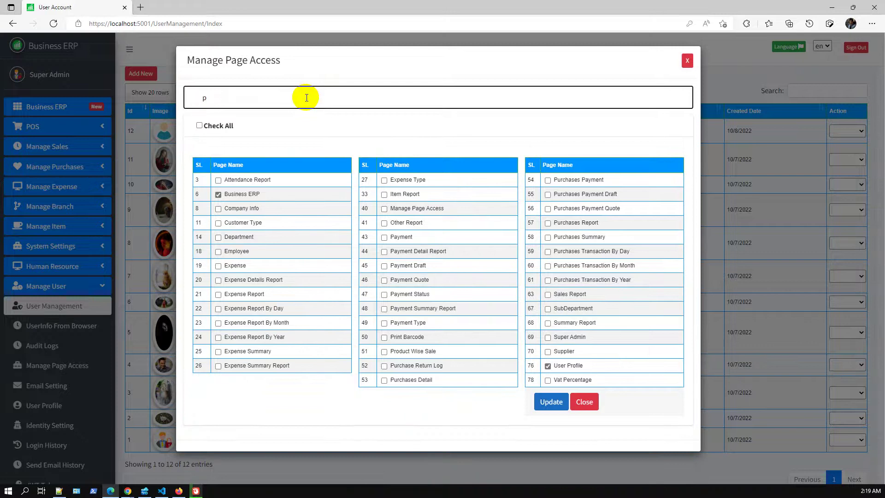
pyautogui.write('y')
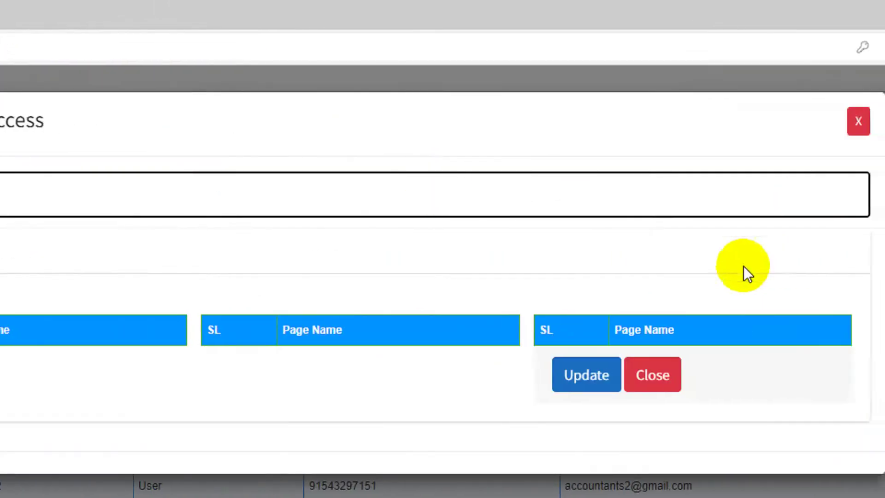
pyautogui.press('Escape')
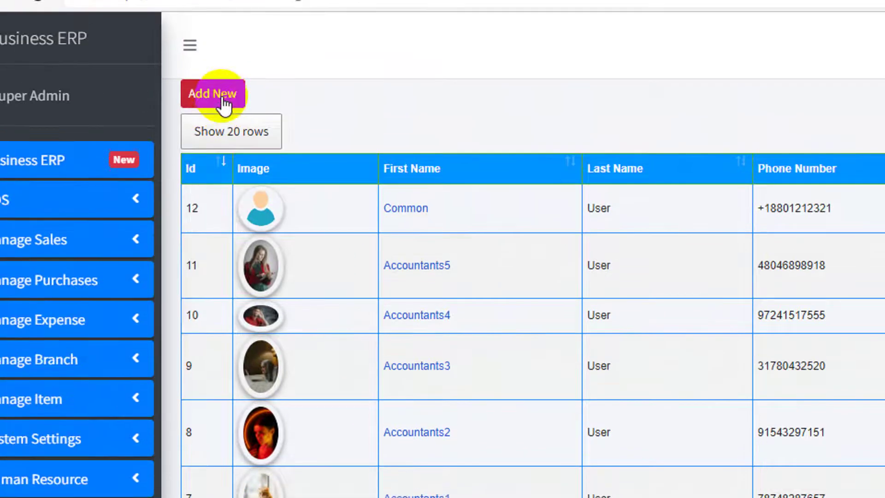
# Start a new user form, check its branch list, then discard it.
pyautogui.click(223, 100)
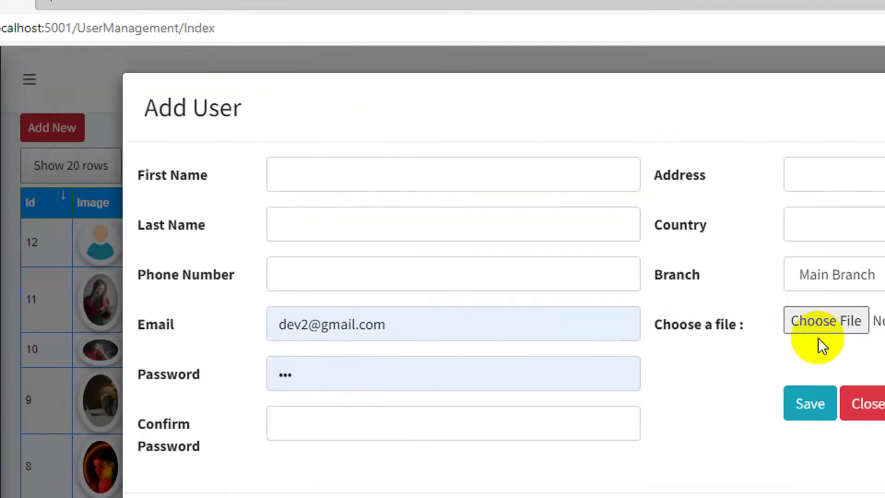
pyautogui.click(782, 274)
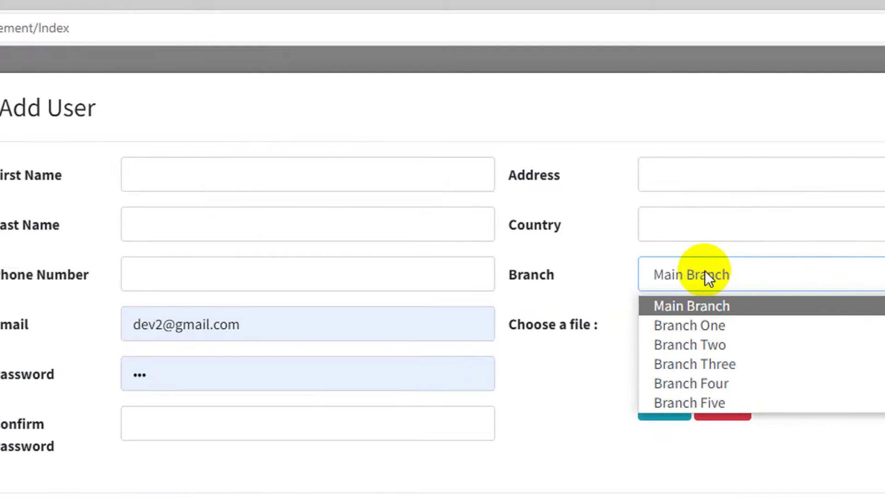
pyautogui.click(778, 272)
pyautogui.click(799, 406)
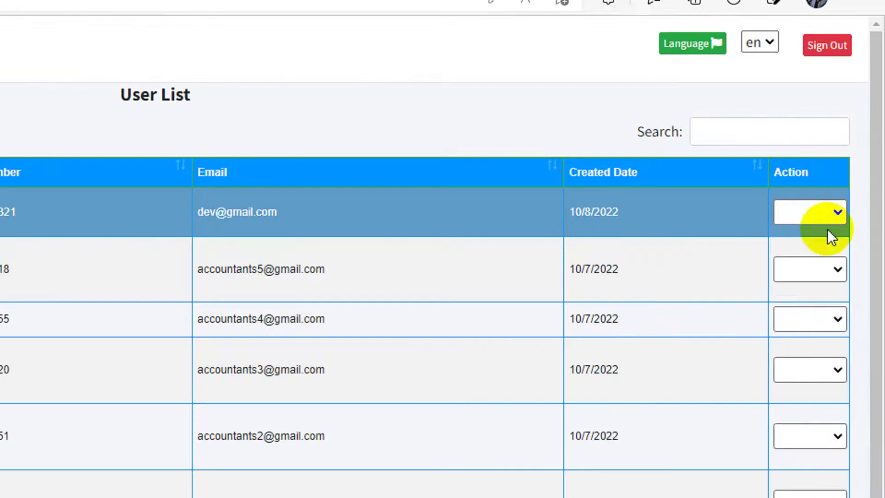
# Open Manage Page Access for the Common User and clear the page name search.
pyautogui.click(823, 214)
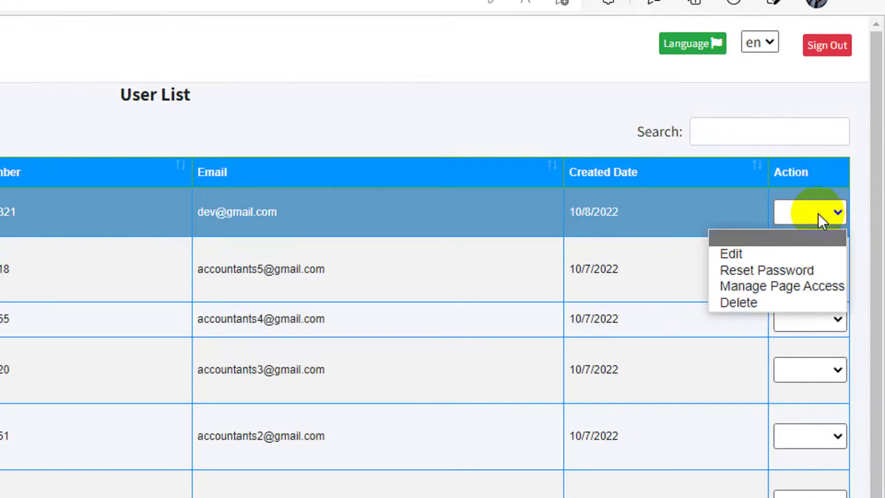
pyautogui.click(789, 272)
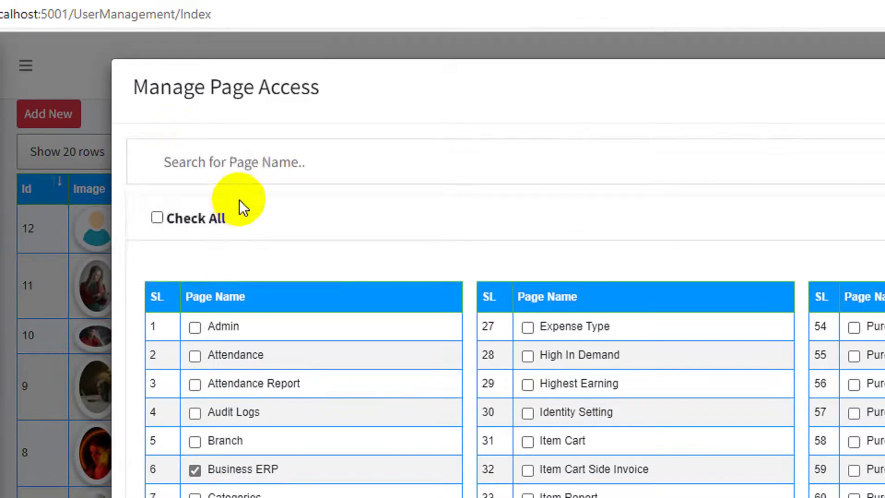
pyautogui.click(247, 165)
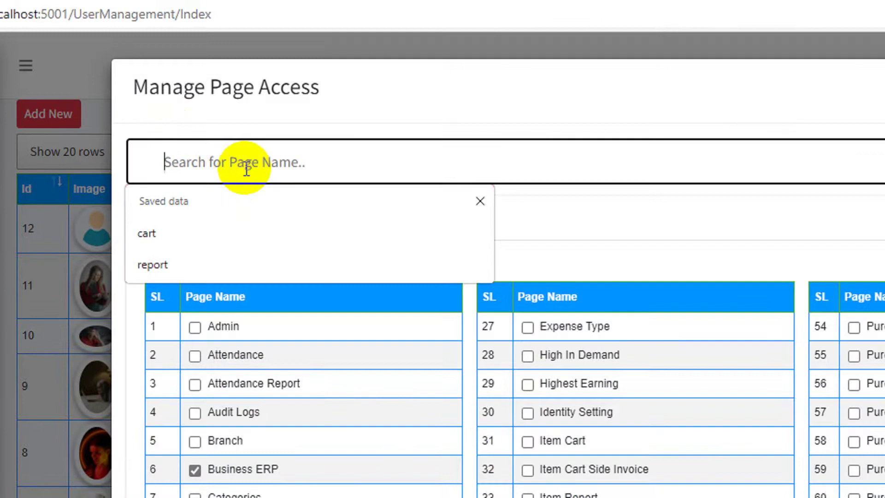
pyautogui.write('pyment')
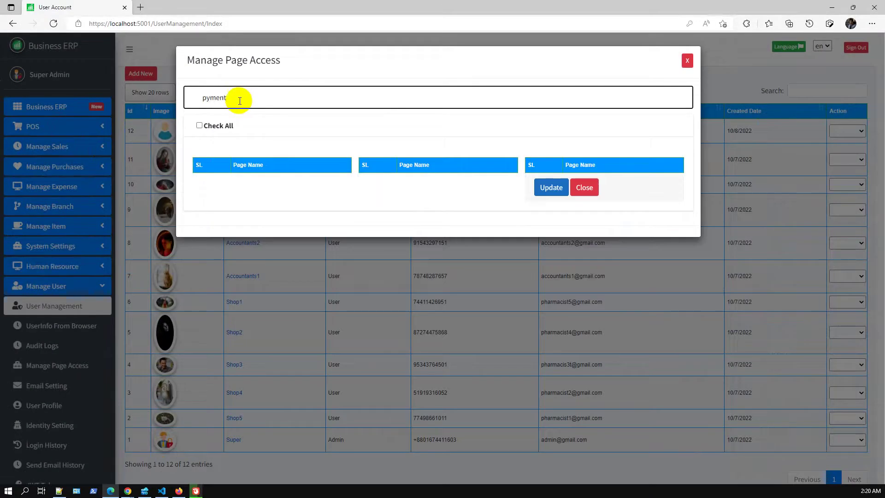
pyautogui.write('m')
pyautogui.press('BackSpace')
pyautogui.press('BackSpace')
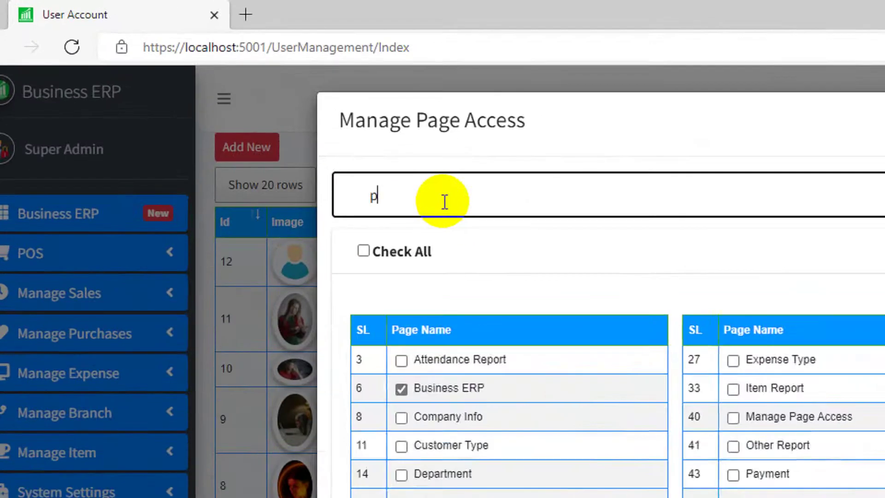
pyautogui.write('y')
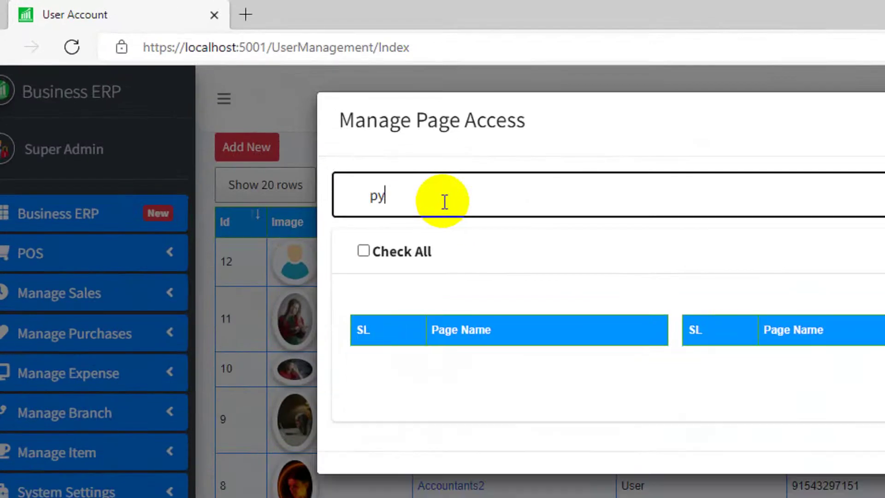
pyautogui.press('BackSpace')
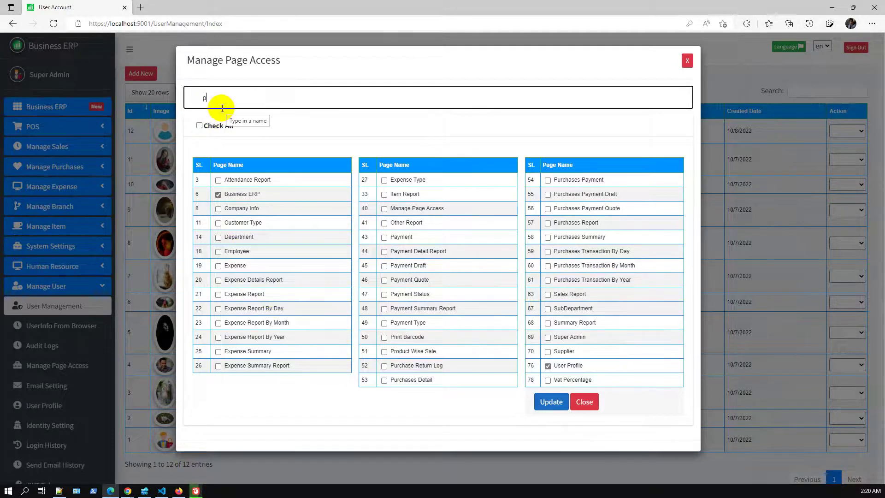
pyautogui.press('BackSpace')
# Tick Check All pages, then Update and confirm the role-updated message.
pyautogui.click(196, 125)
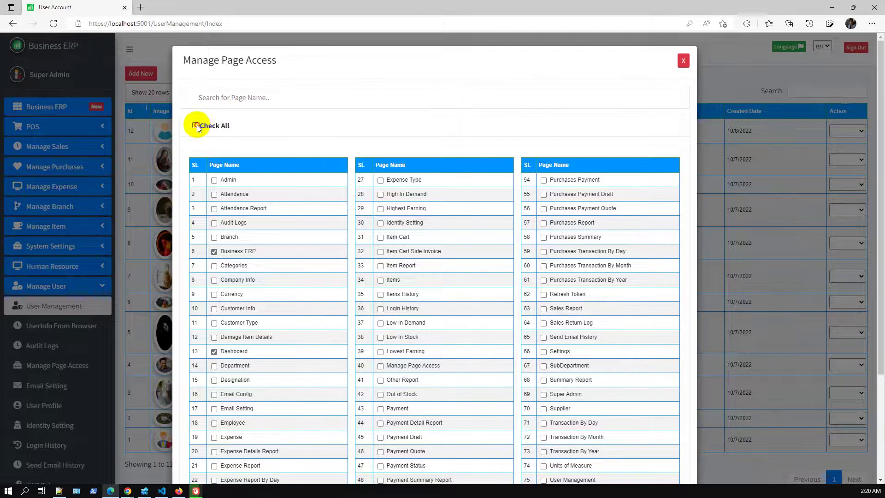
pyautogui.scroll(-1, 322, 242)
pyautogui.scroll(-3, 322, 242)
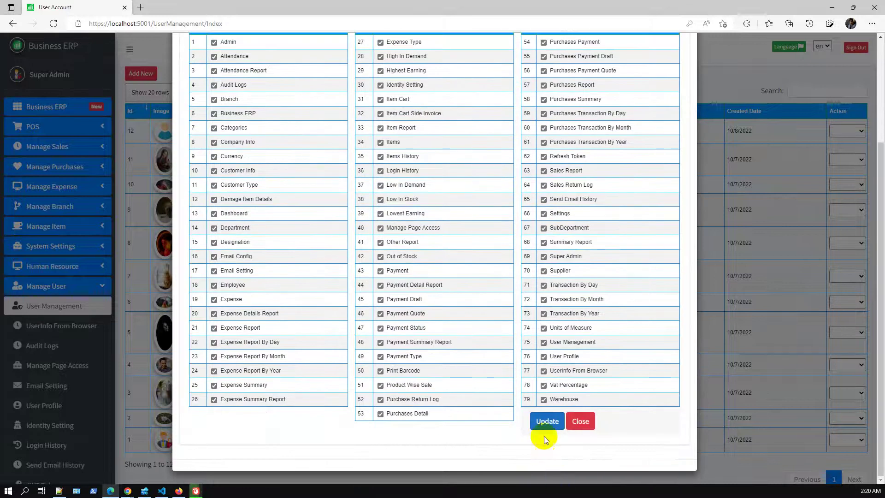
pyautogui.click(547, 423)
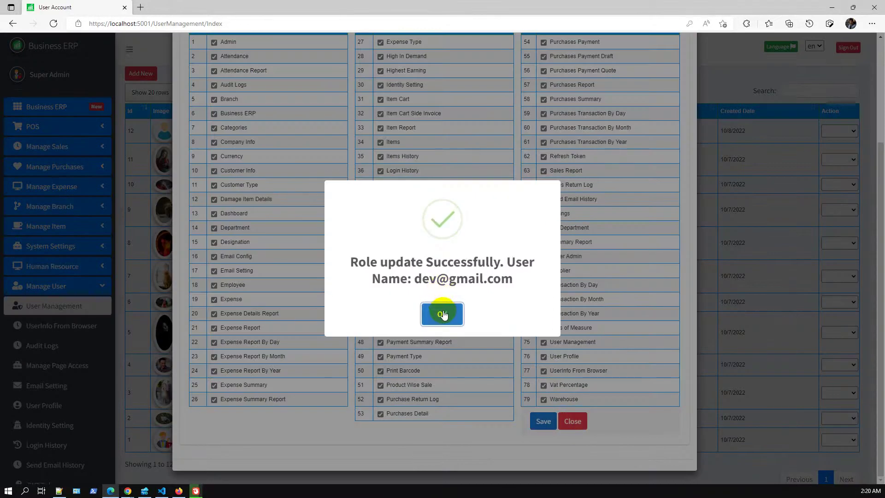
pyautogui.click(442, 314)
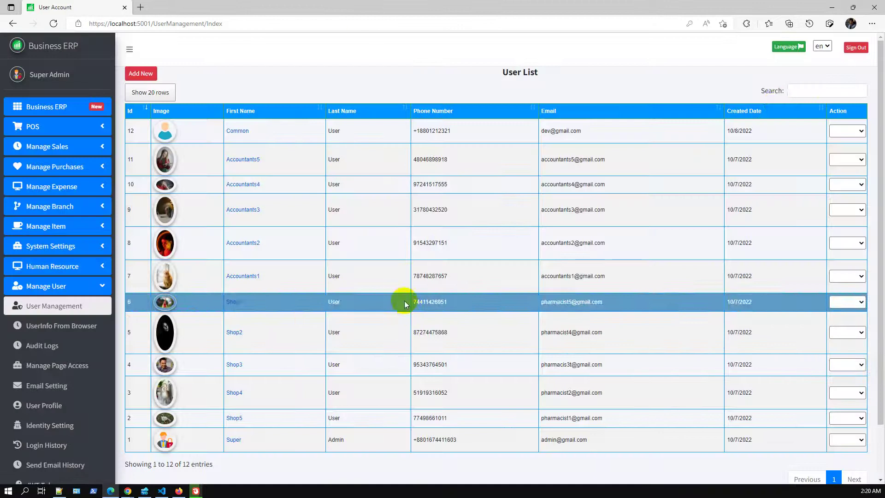
# Sign out of admin and sign in with the Common User's saved credentials, declining the password update.
pyautogui.click(861, 49)
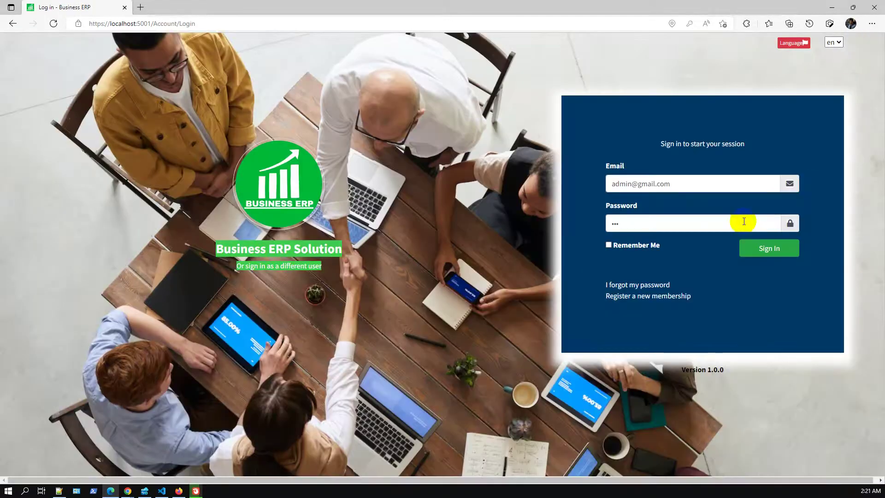
pyautogui.doubleClick(634, 183)
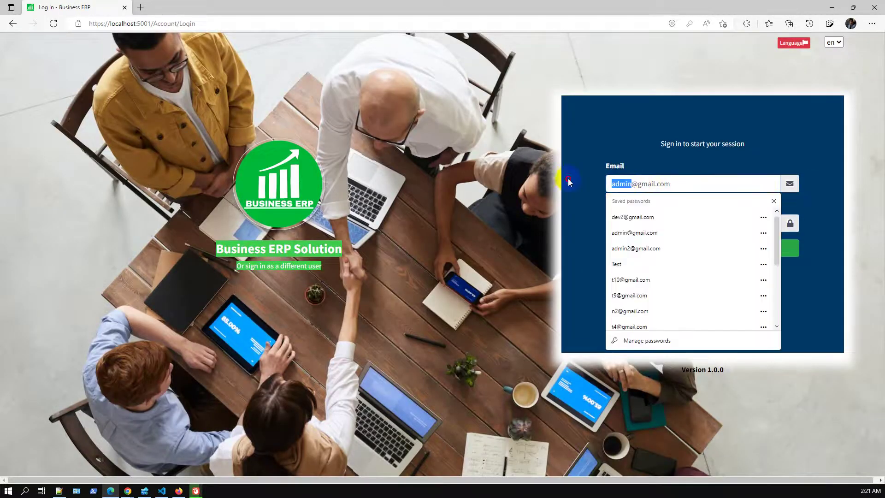
pyautogui.write('dev')
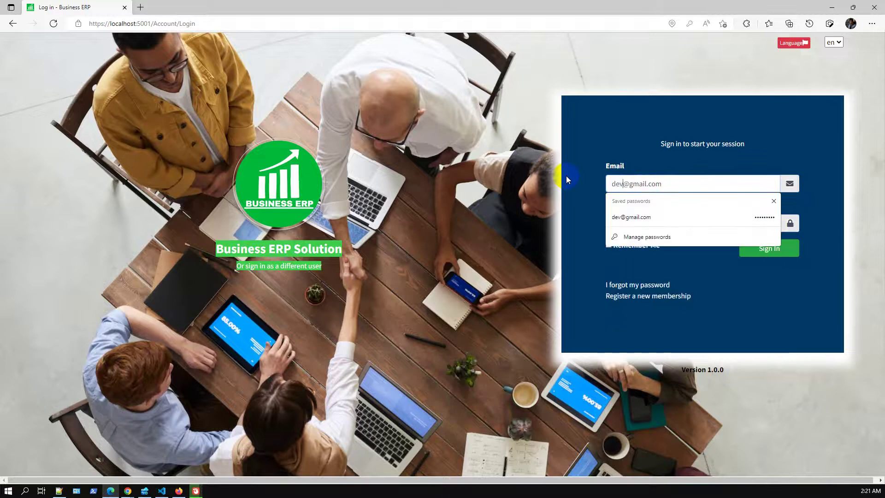
pyautogui.click(582, 150)
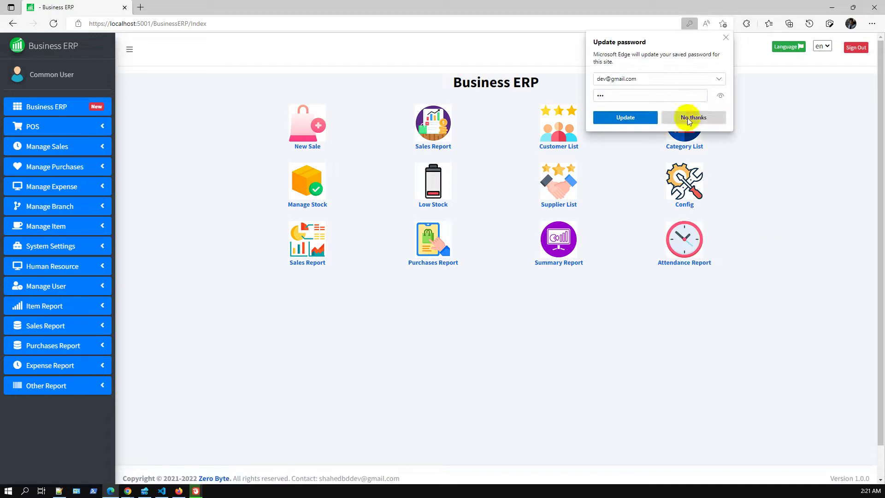
pyautogui.click(706, 115)
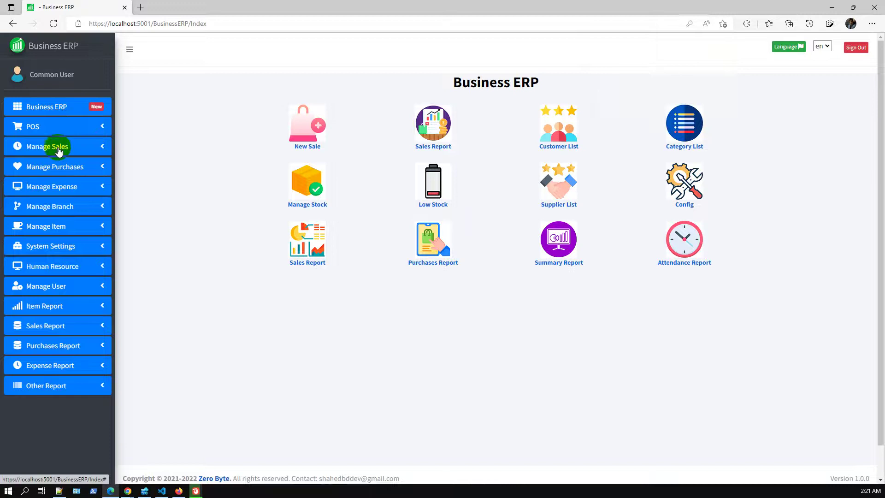
# Browse the Invoice list and User Profile, then open the Invoice list in a new tab.
pyautogui.click(58, 148)
pyautogui.click(57, 169)
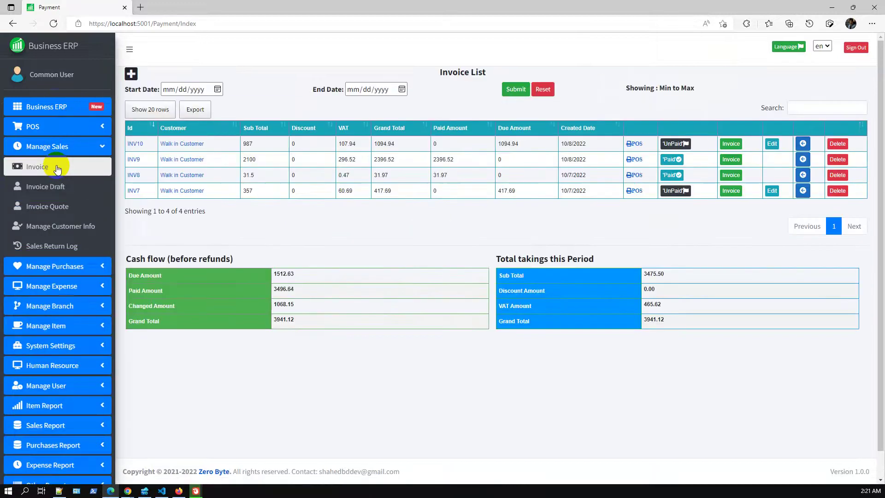
pyautogui.click(55, 79)
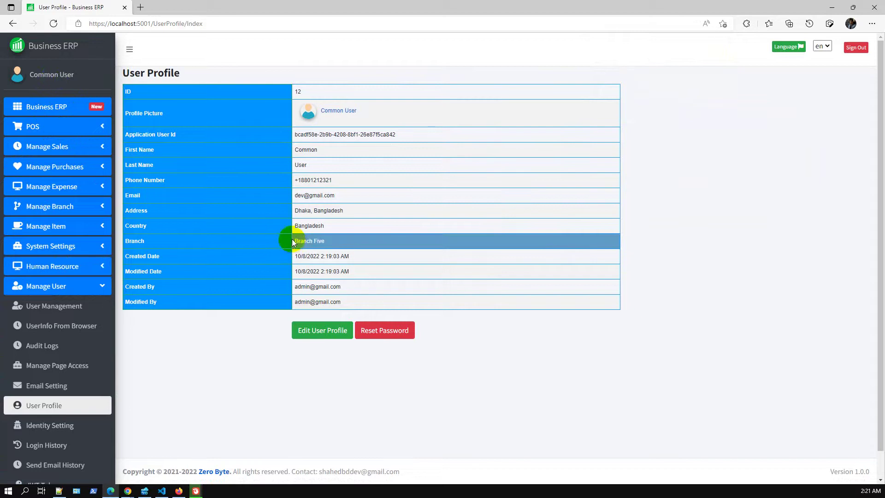
pyautogui.click(54, 146)
pyautogui.middleClick(58, 167)
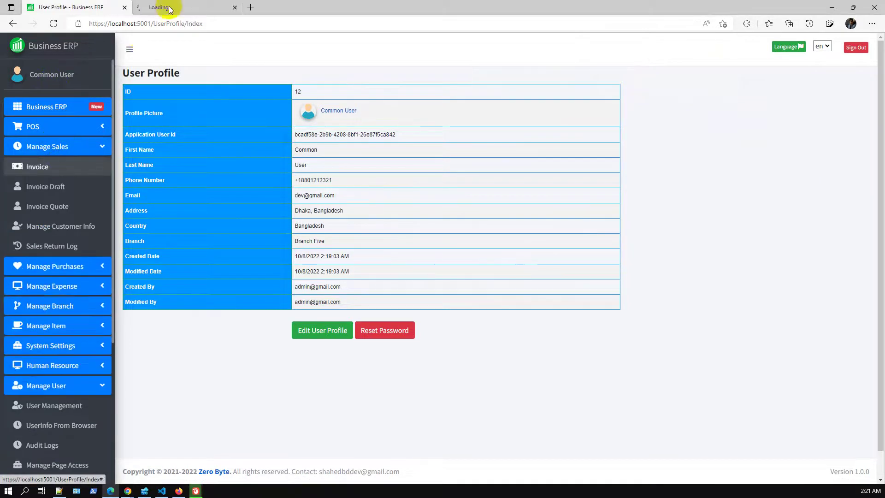
pyautogui.click(170, 9)
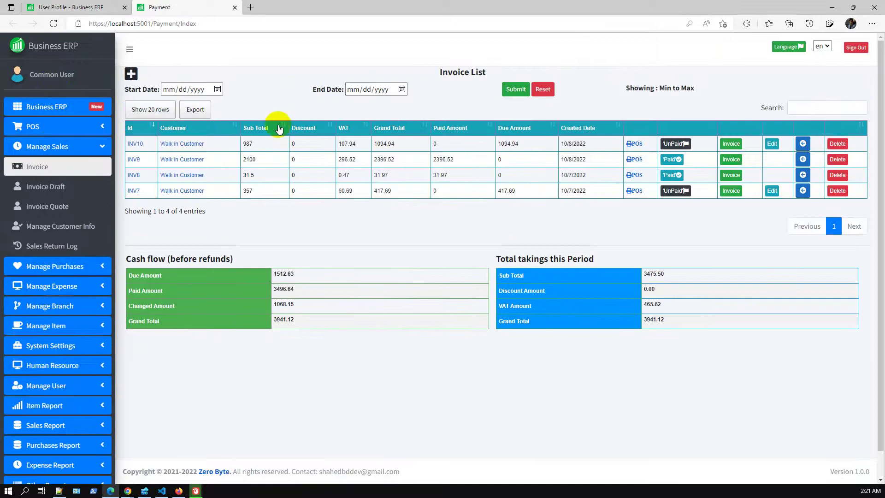
# Check a new payment's branch and currency settings, then close that tab and return to the dashboard.
pyautogui.click(133, 75)
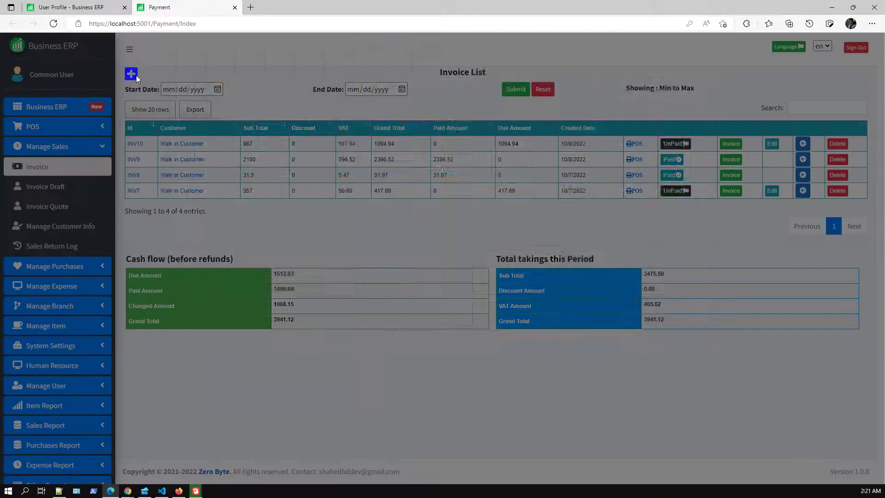
pyautogui.click(233, 95)
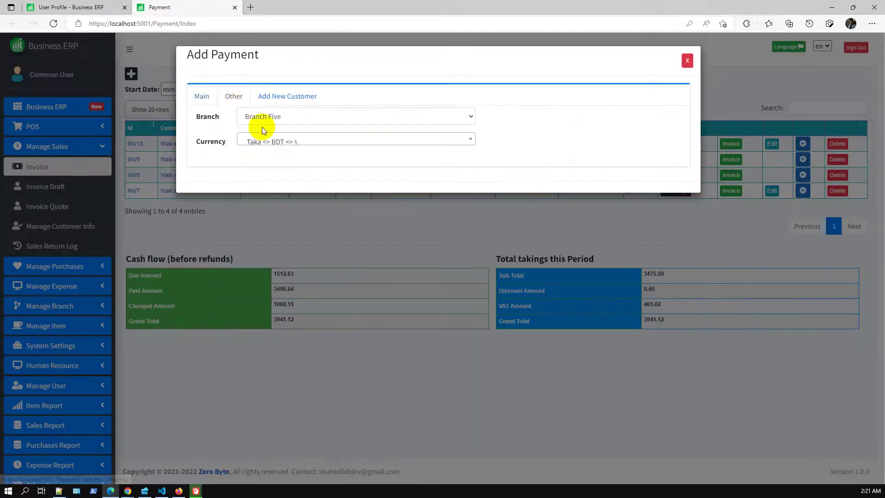
pyautogui.click(76, 8)
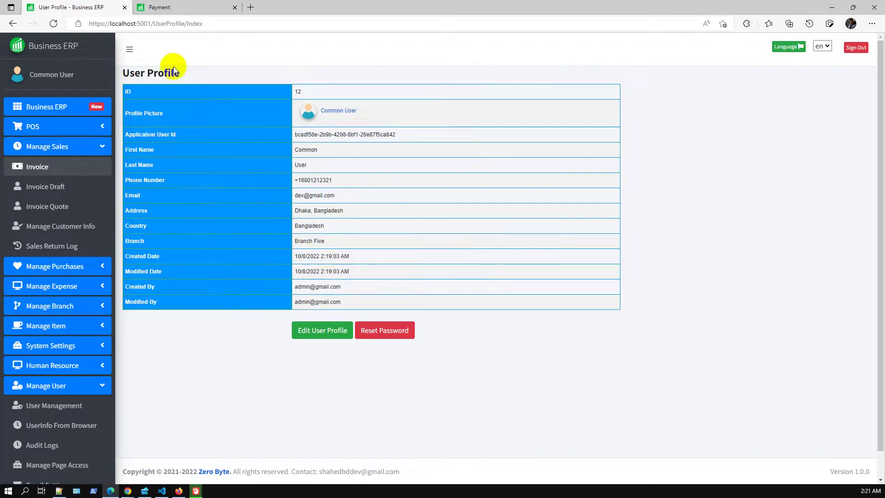
pyautogui.click(180, 9)
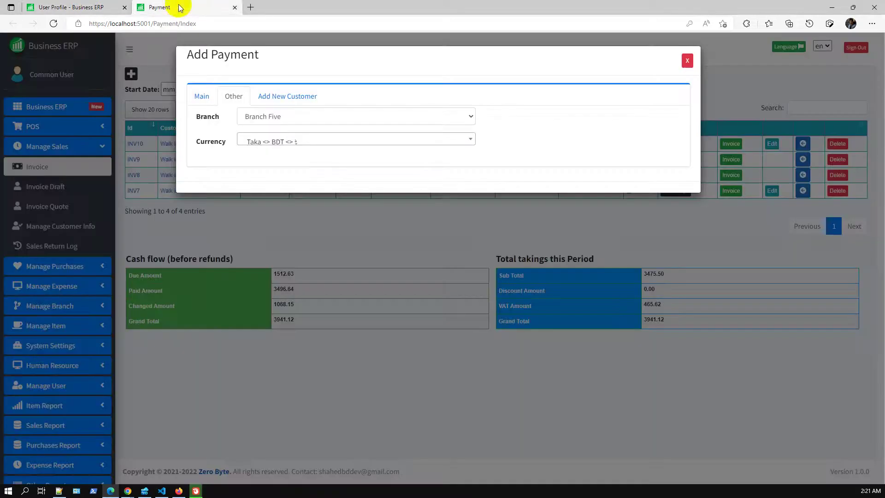
pyautogui.click(235, 8)
pyautogui.click(94, 49)
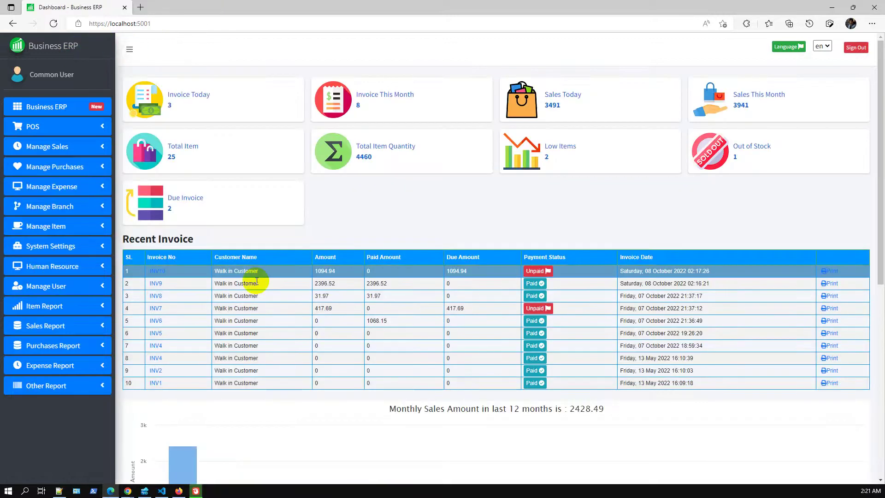
# Highlight the 'Added Branch wise: Purchases Summary Report' bullet in Slides, then switch back to Edge.
pyautogui.click(833, 7)
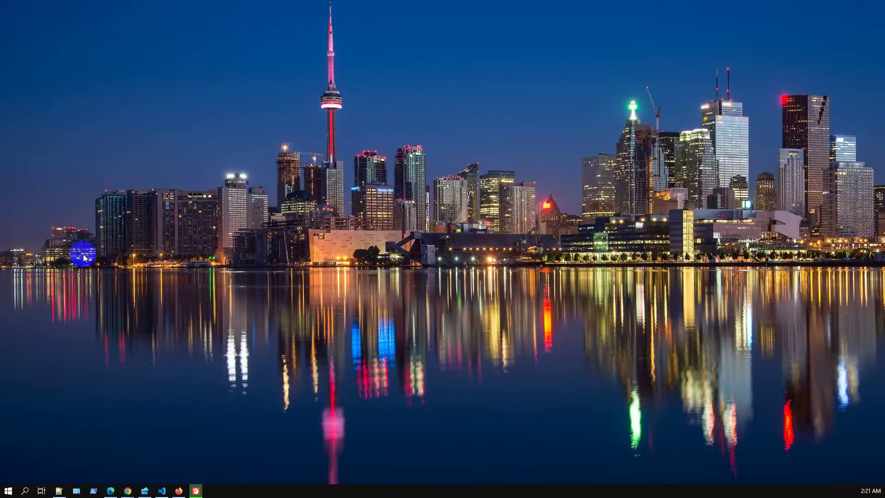
pyautogui.click(126, 491)
pyautogui.click(152, 465)
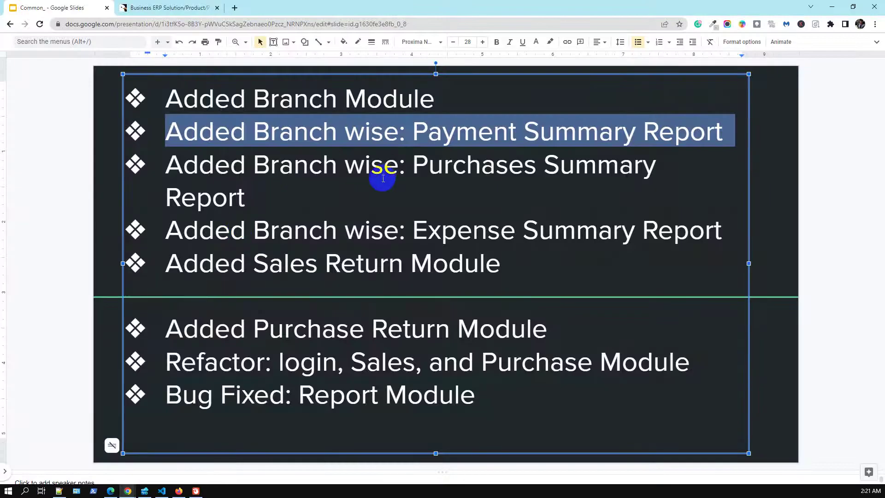
pyautogui.click(170, 165)
pyautogui.moveTo(182, 164); pyautogui.dragTo(304, 196)
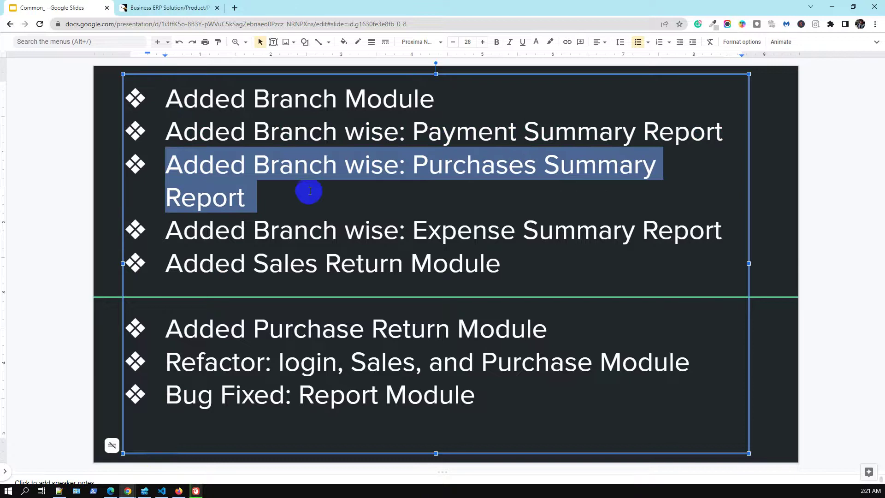
pyautogui.click(110, 491)
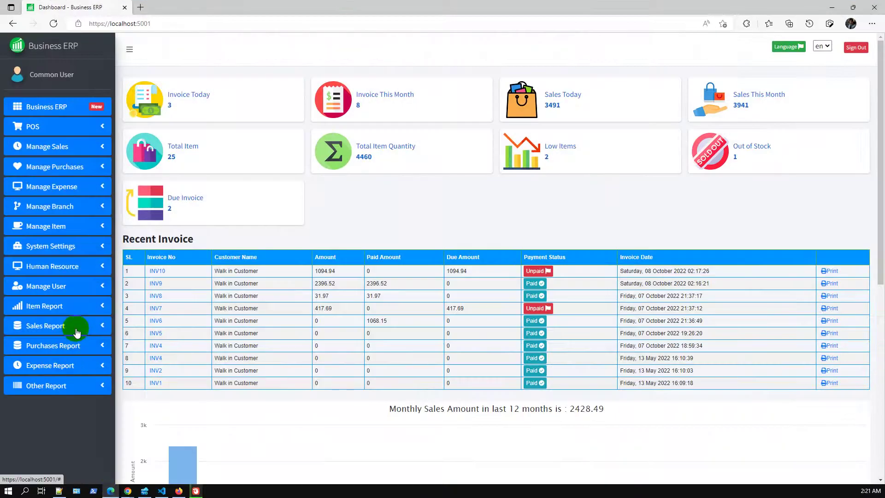
# Open the Purchases Summary report filtered to Branch One.
pyautogui.click(63, 345)
pyautogui.click(65, 366)
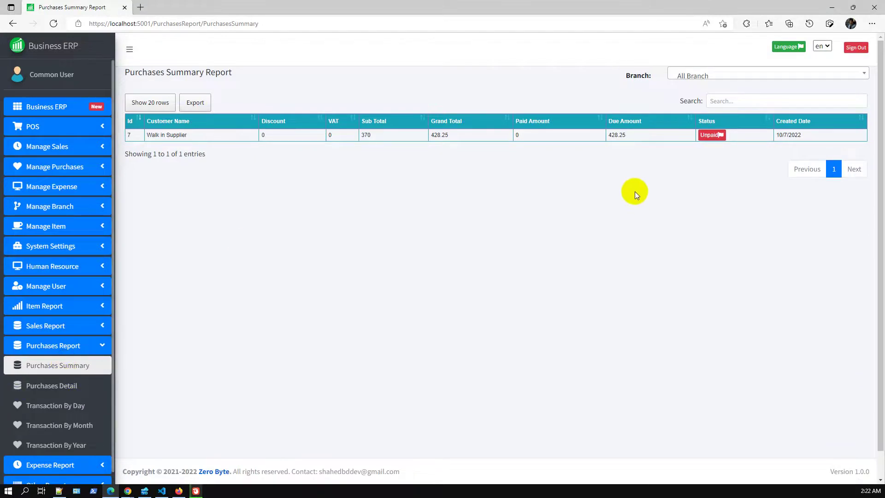
pyautogui.click(691, 75)
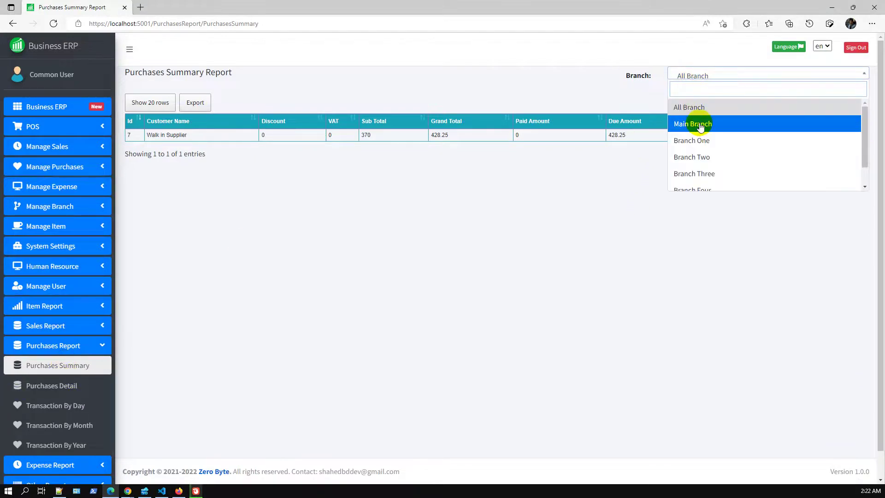
pyautogui.click(699, 134)
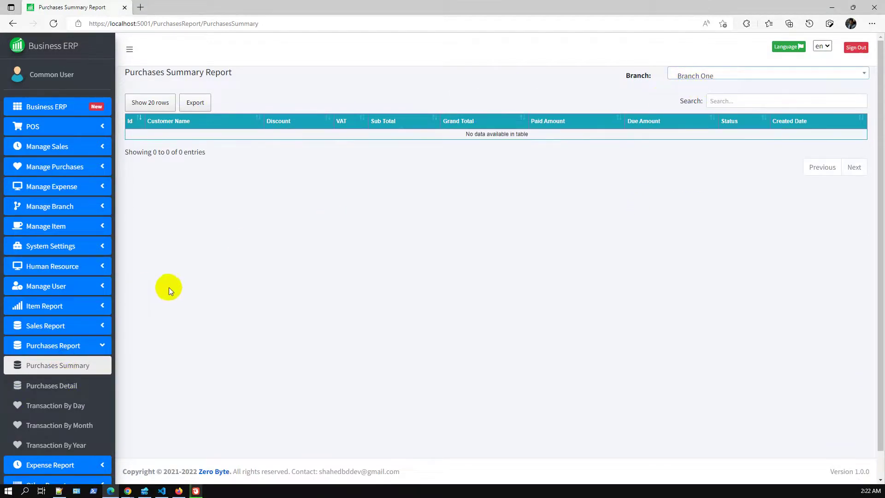
# Start a new purchase invoice in a new tab with a Jonsonlotion line of quantity 100.
pyautogui.click(65, 167)
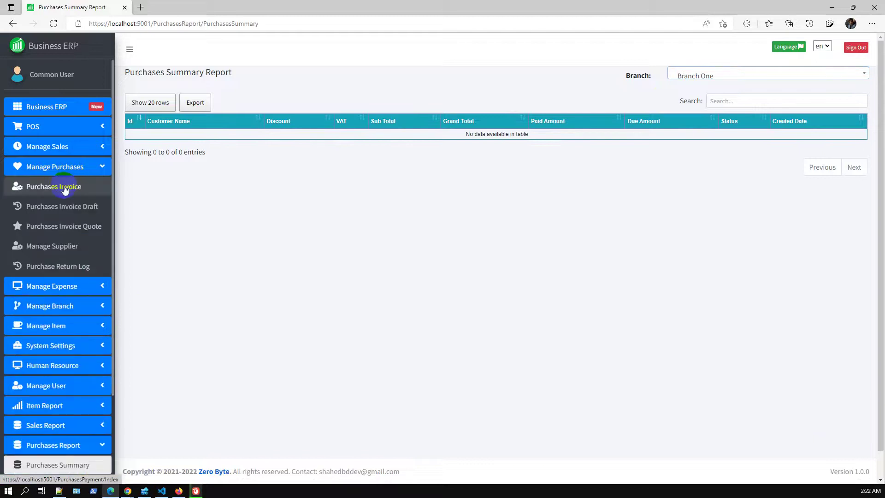
pyautogui.middleClick(64, 188)
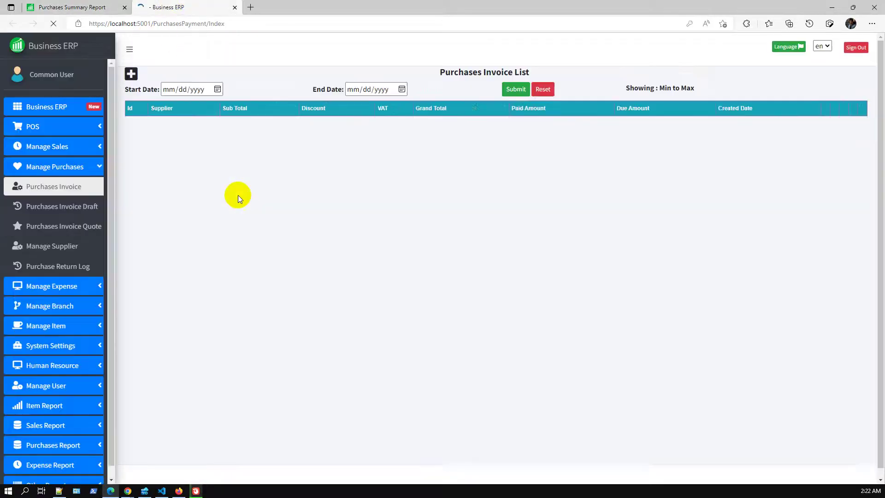
pyautogui.click(131, 75)
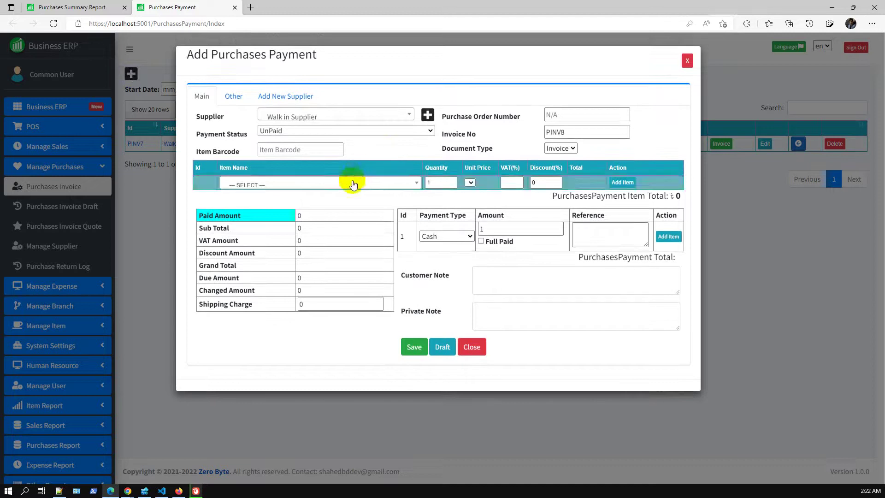
pyautogui.click(354, 185)
pyautogui.click(340, 263)
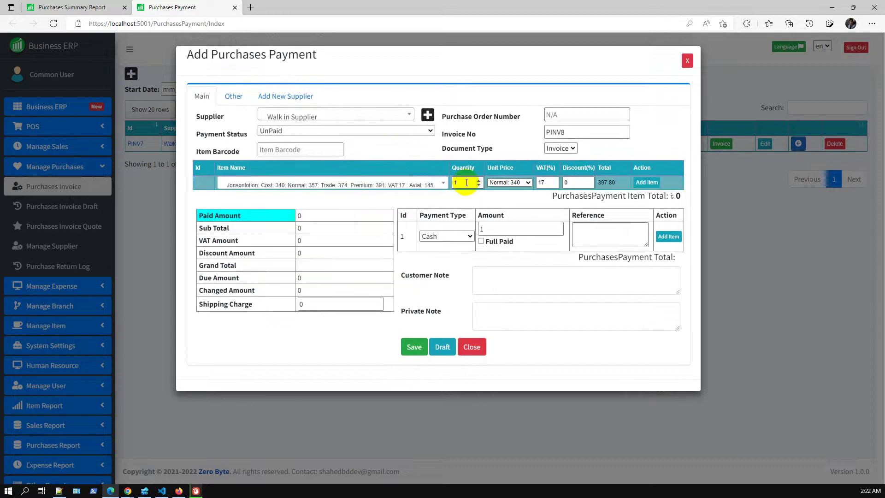
pyautogui.click(475, 182)
pyautogui.click(470, 215)
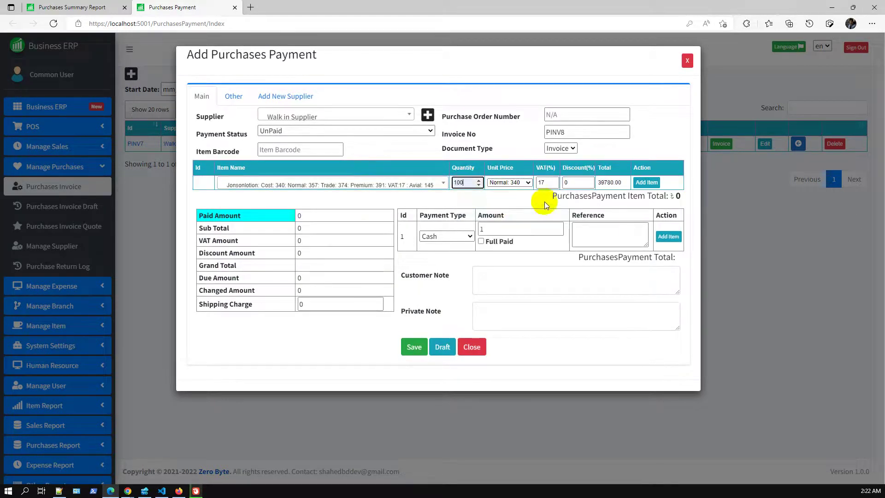
pyautogui.click(648, 183)
# Add a second Jonsonlotion line with quantity 120.
pyautogui.click(364, 201)
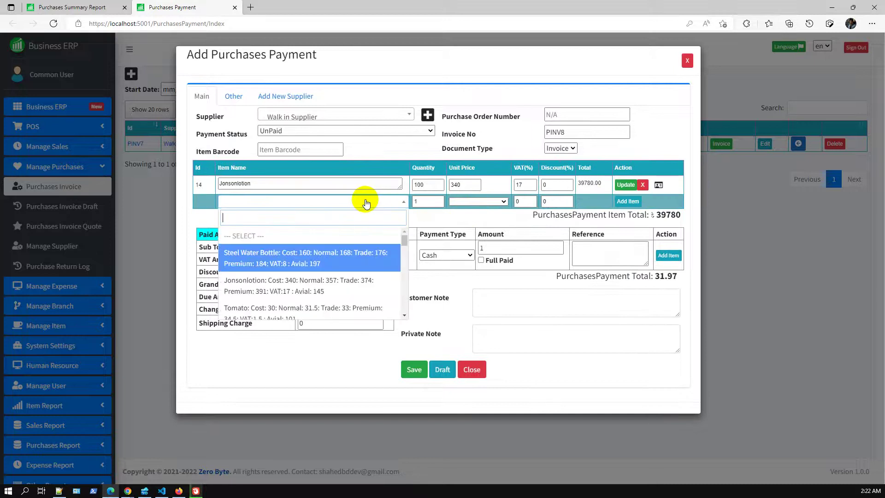
pyautogui.click(349, 288)
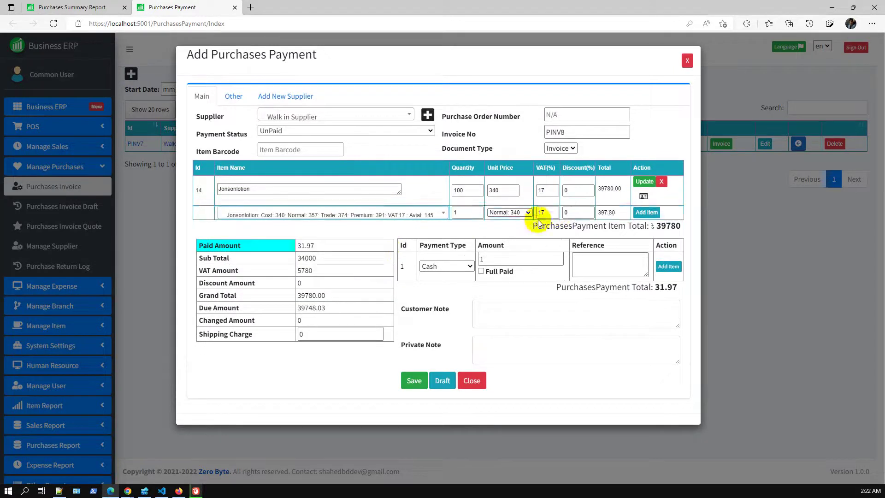
pyautogui.click(468, 213)
pyautogui.click(471, 255)
pyautogui.click(648, 212)
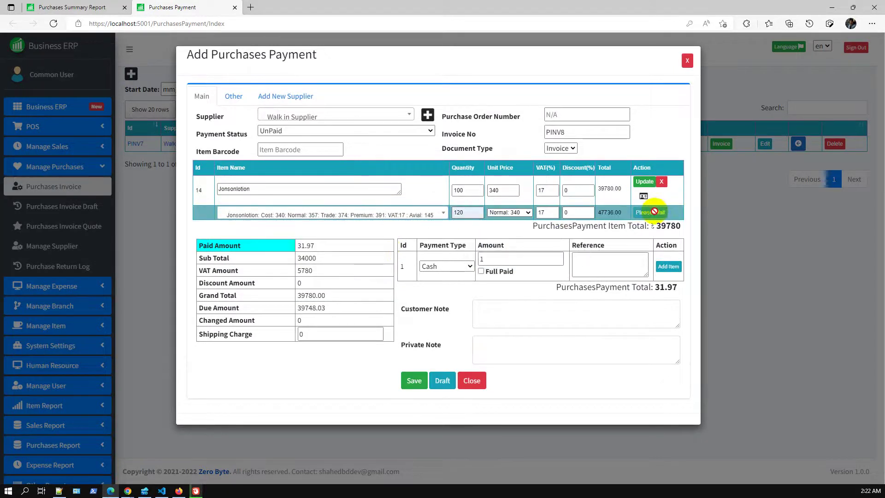
# Check the branch on the Other tab, mark the invoice fully paid, and save it.
pyautogui.click(238, 95)
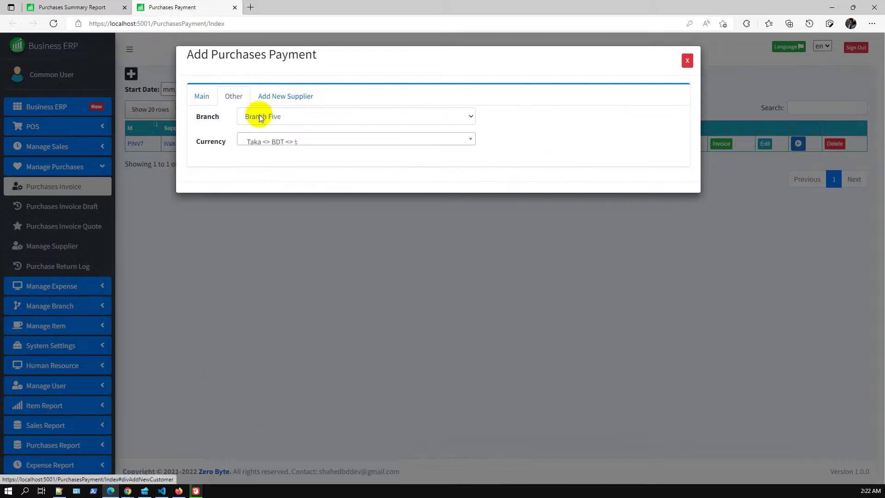
pyautogui.click(203, 97)
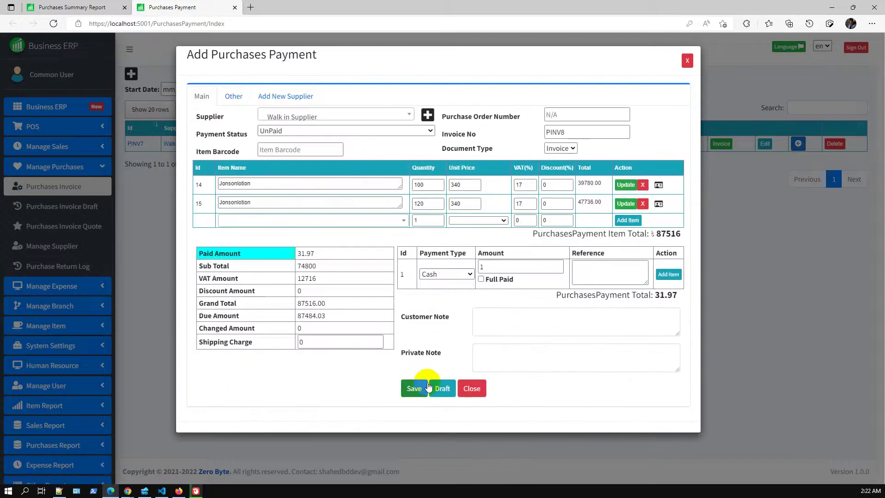
pyautogui.click(481, 280)
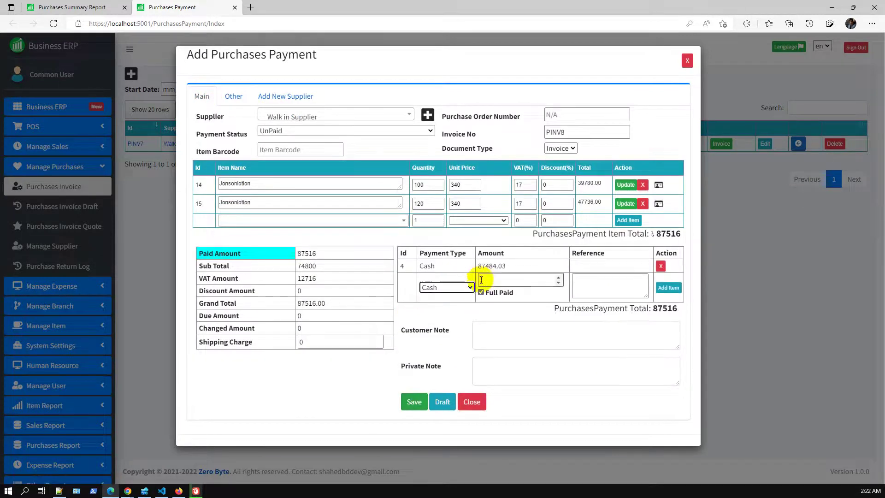
pyautogui.click(414, 403)
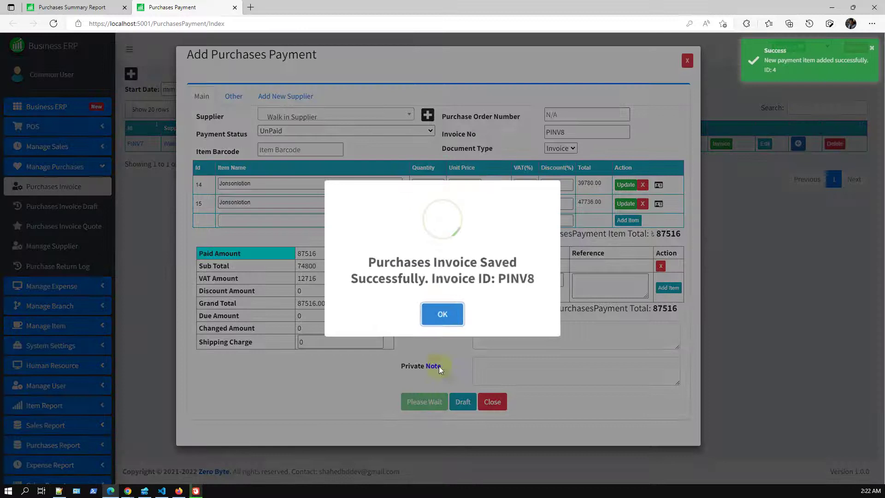
pyautogui.click(438, 310)
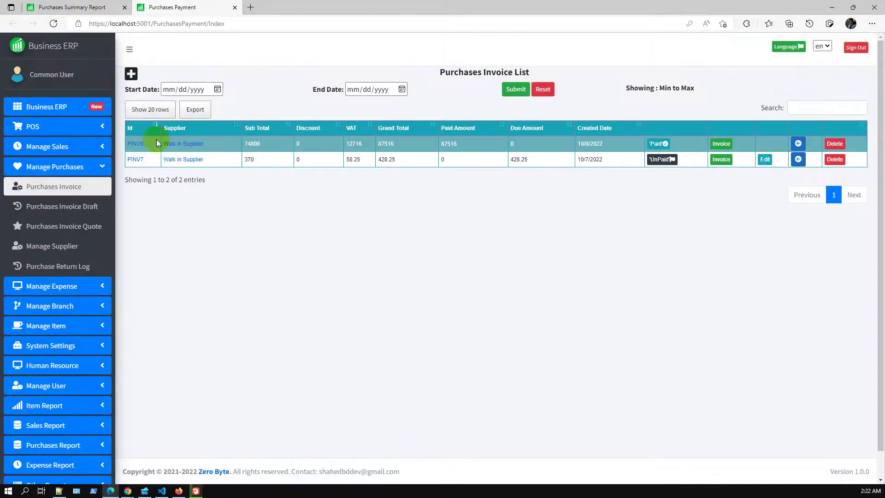
pyautogui.click(141, 145)
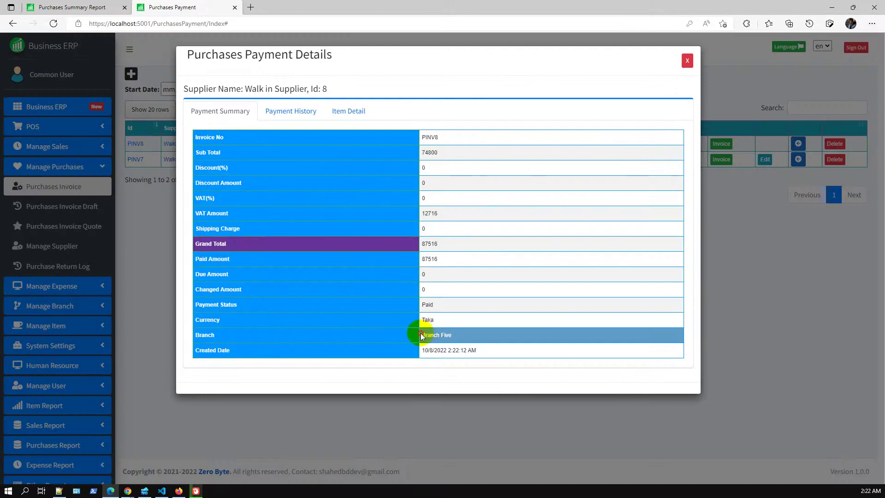
pyautogui.moveTo(421, 335); pyautogui.dragTo(466, 344)
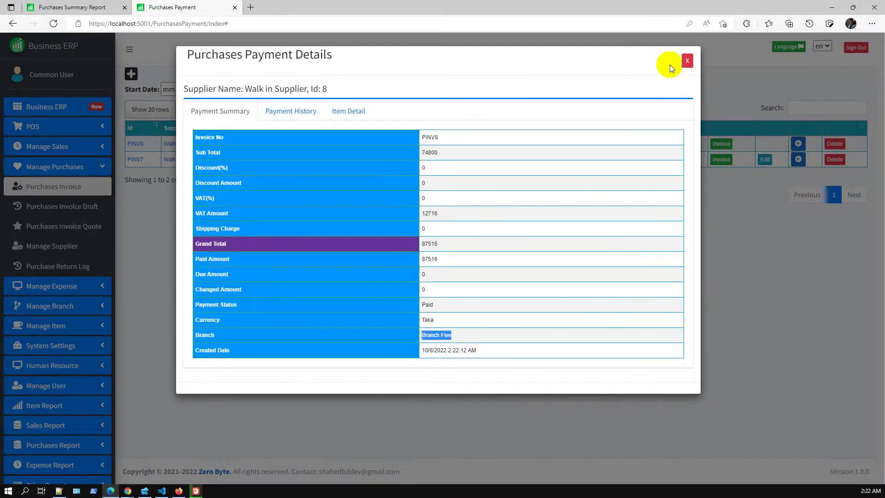
pyautogui.click(687, 64)
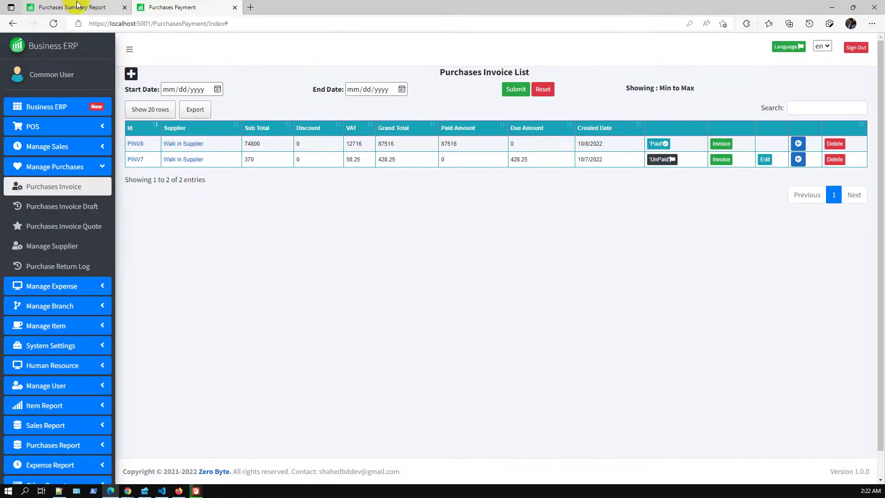
pyautogui.click(77, 6)
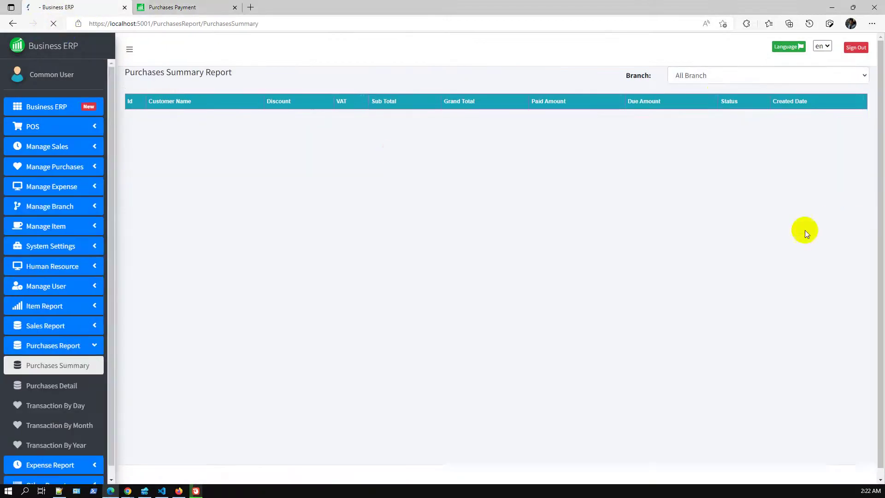
pyautogui.click(718, 79)
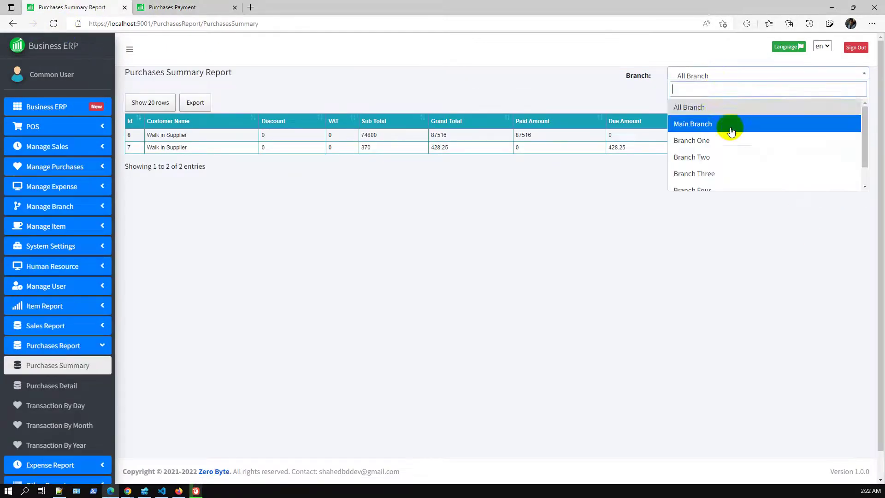
pyautogui.scroll(-1, 723, 175)
pyautogui.click(718, 183)
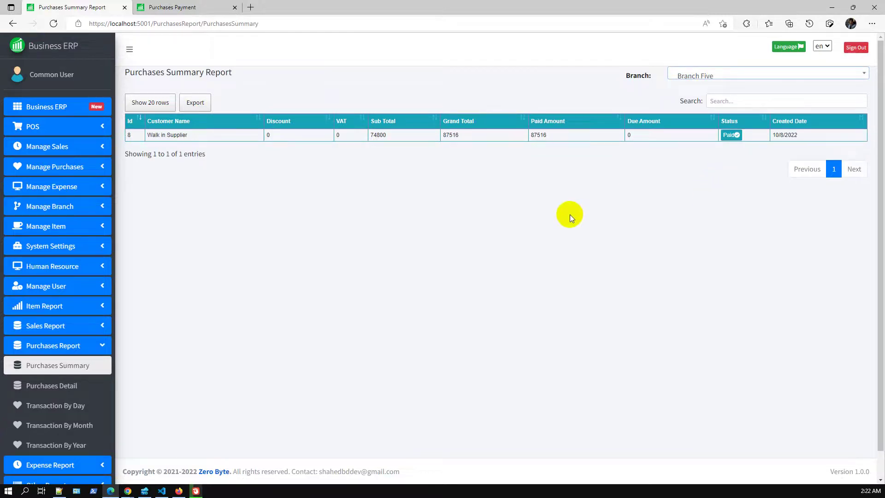
pyautogui.click(198, 7)
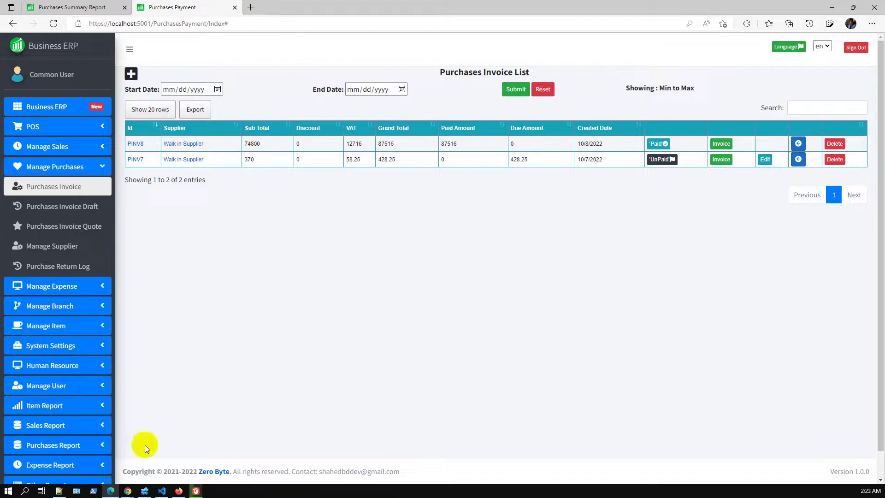
pyautogui.click(131, 491)
# Highlight the 'Added Branch wise: Expense Summary Report' bullet in Slides, then minimize Chrome.
pyautogui.click(162, 470)
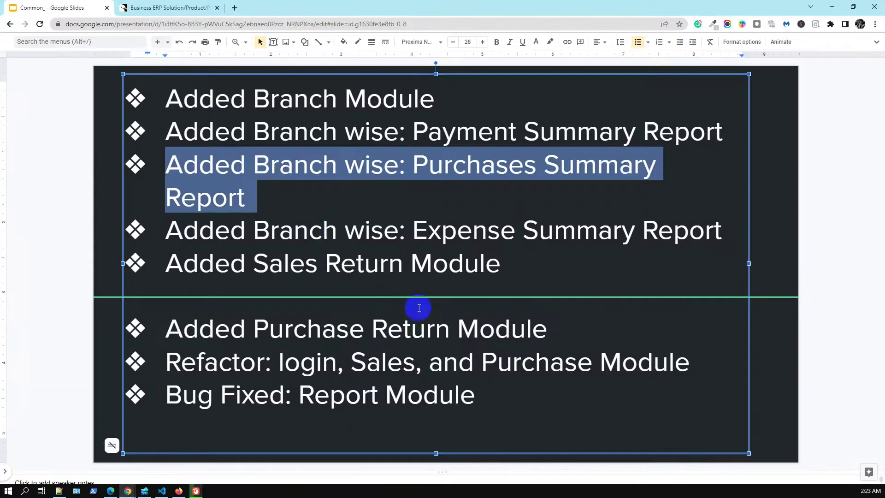
pyautogui.click(334, 229)
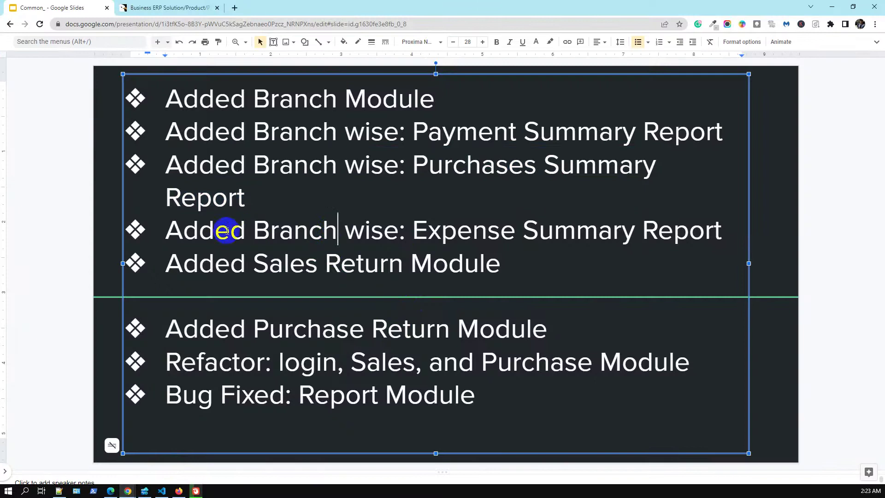
pyautogui.moveTo(169, 229); pyautogui.dragTo(718, 239)
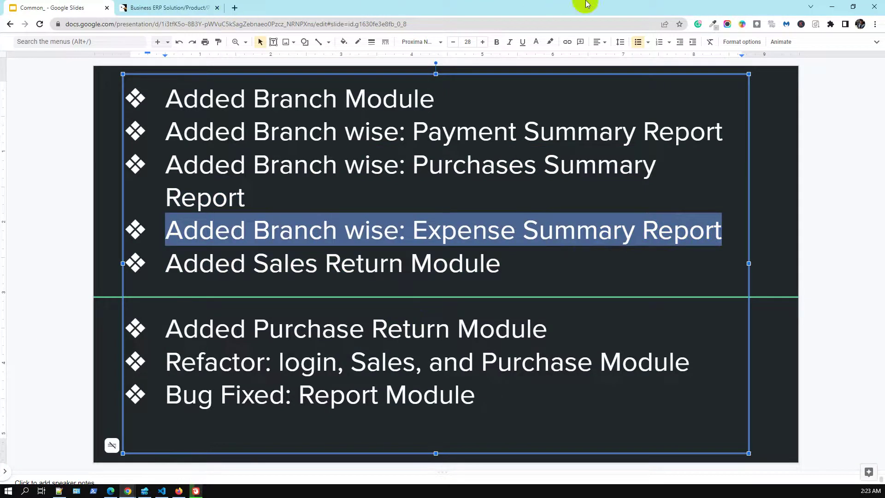
pyautogui.click(830, 6)
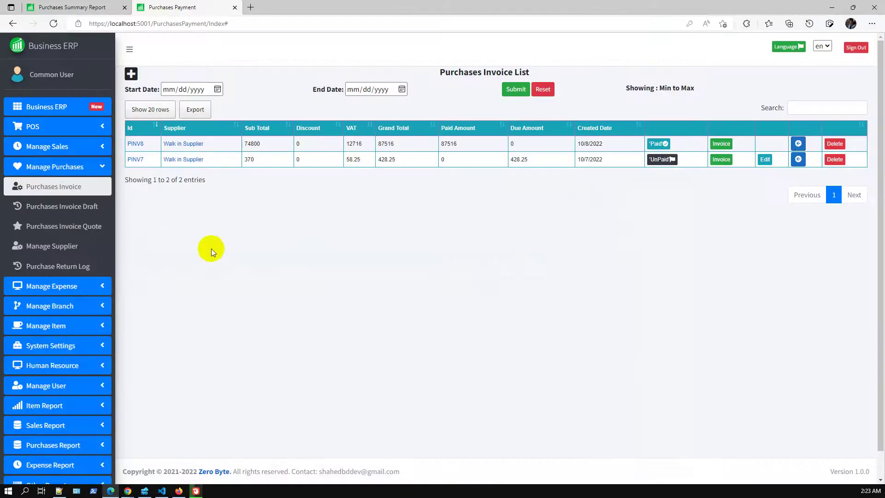
# Close the Purchases Payment tab and open the Expense Summary Report.
pyautogui.click(234, 9)
pyautogui.click(98, 346)
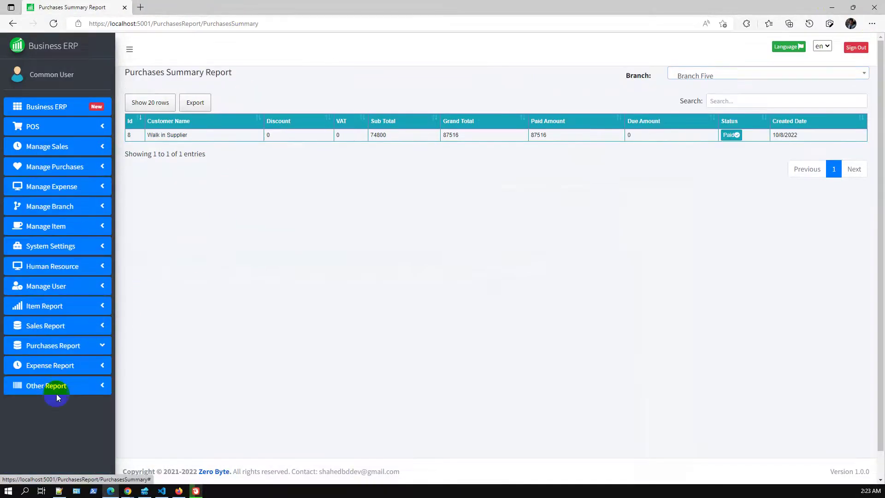
pyautogui.click(69, 366)
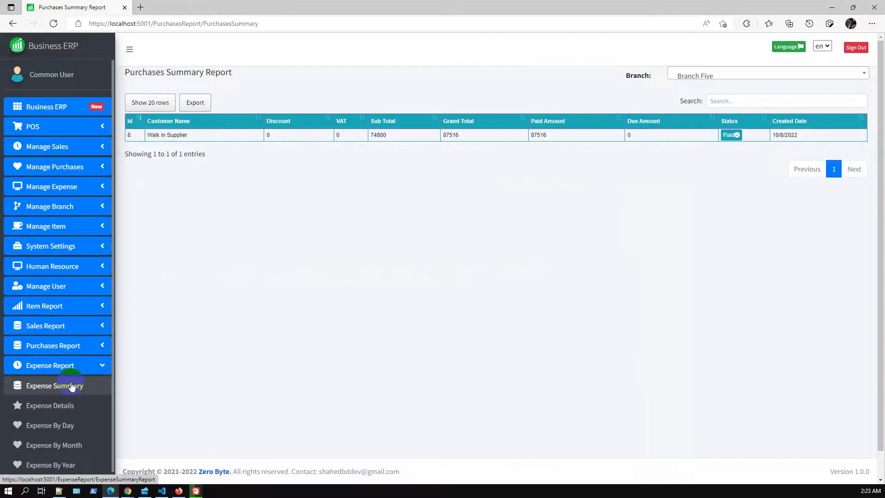
pyautogui.click(71, 386)
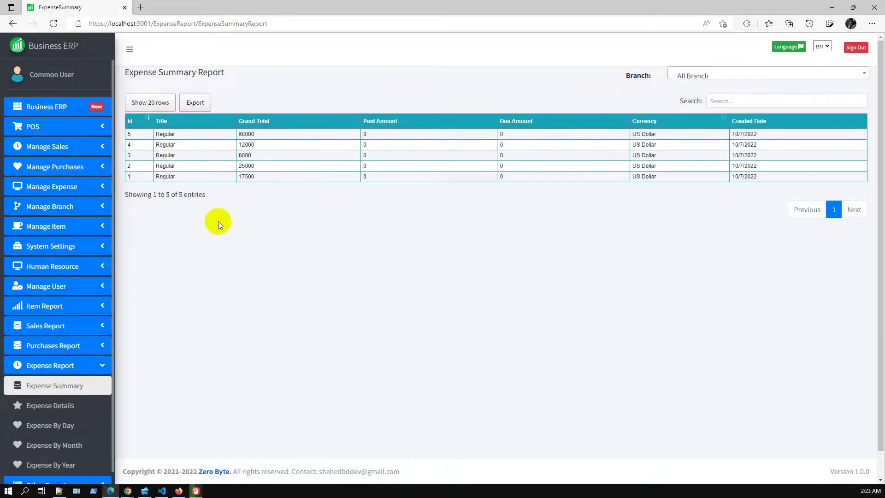
# Filter the report through Branch One, Main Branch and Branch Three, ending on Branch Four.
pyautogui.click(733, 75)
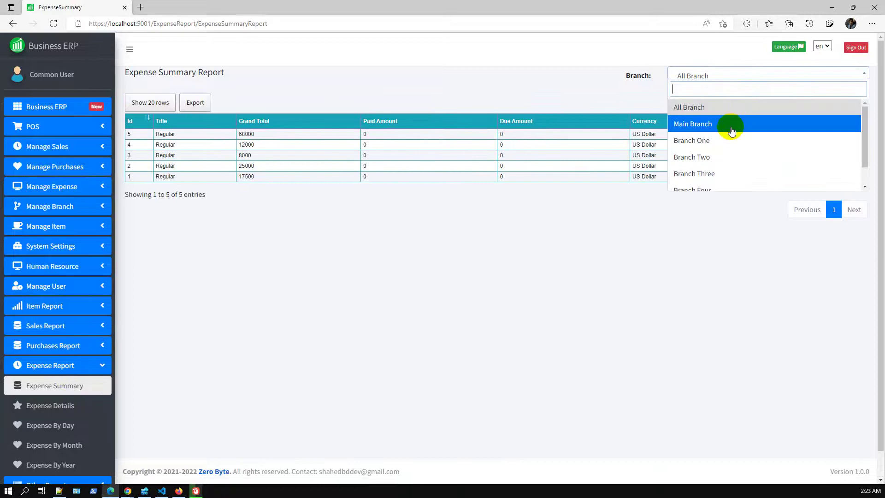
pyautogui.click(725, 140)
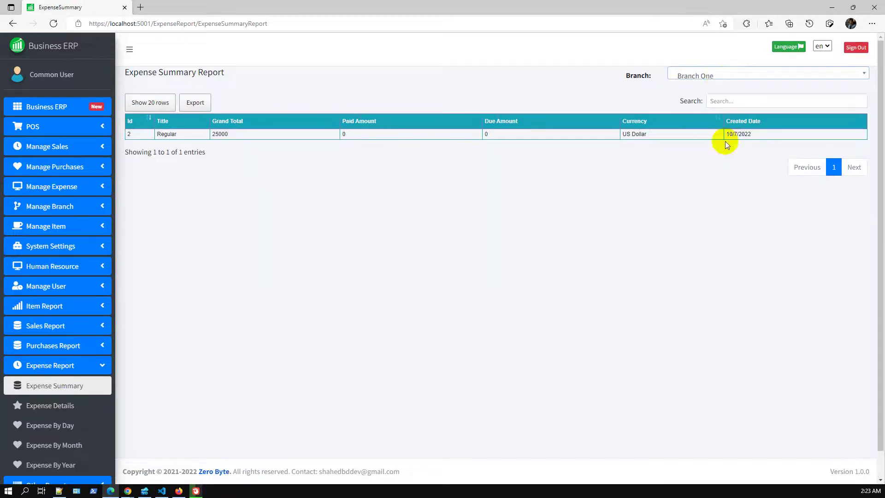
pyautogui.click(720, 80)
pyautogui.click(701, 124)
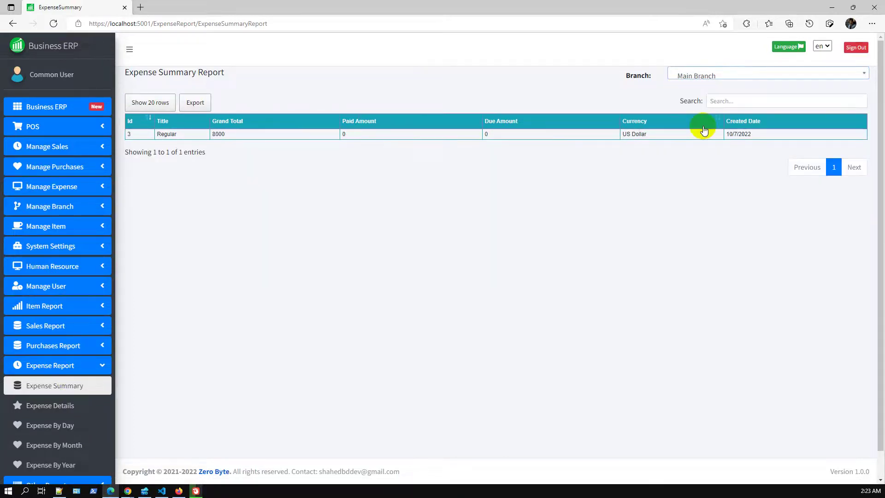
pyautogui.click(712, 79)
pyautogui.click(713, 172)
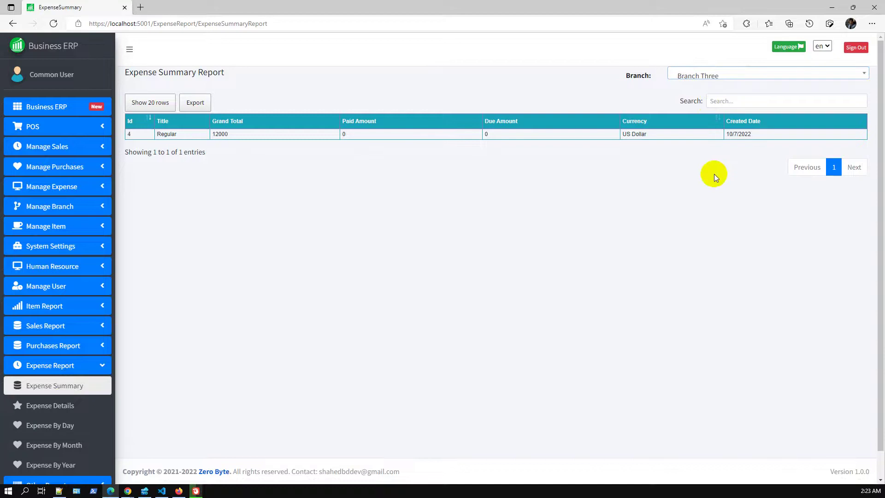
pyautogui.click(734, 74)
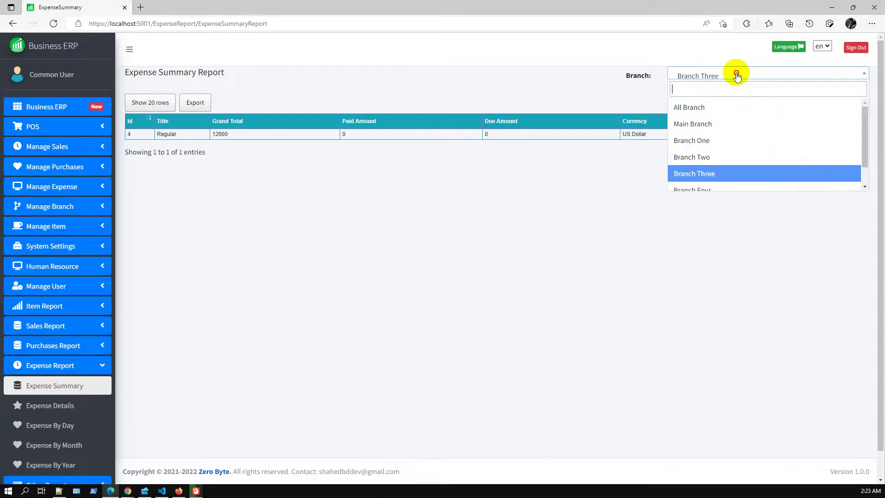
pyautogui.scroll(-1, 719, 170)
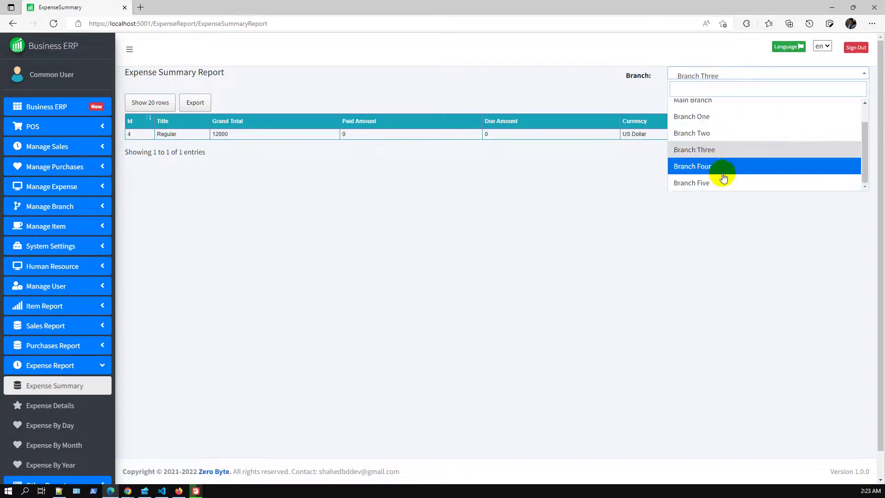
pyautogui.click(718, 170)
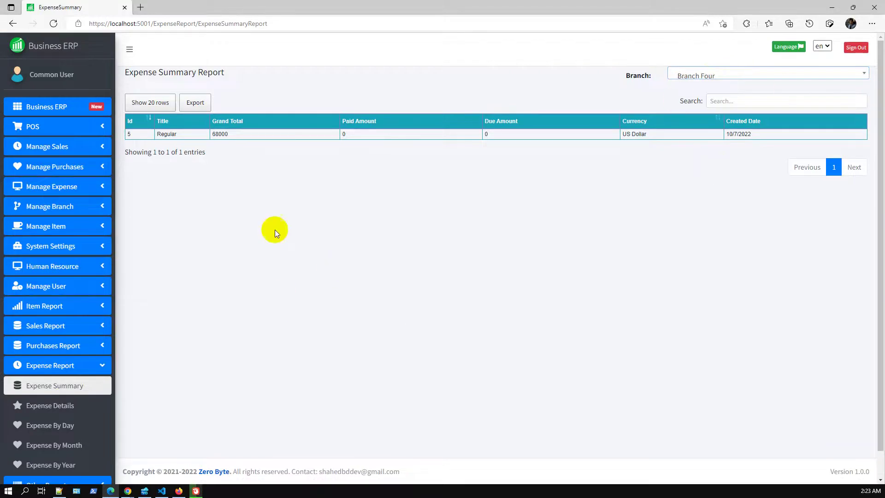
pyautogui.click(55, 192)
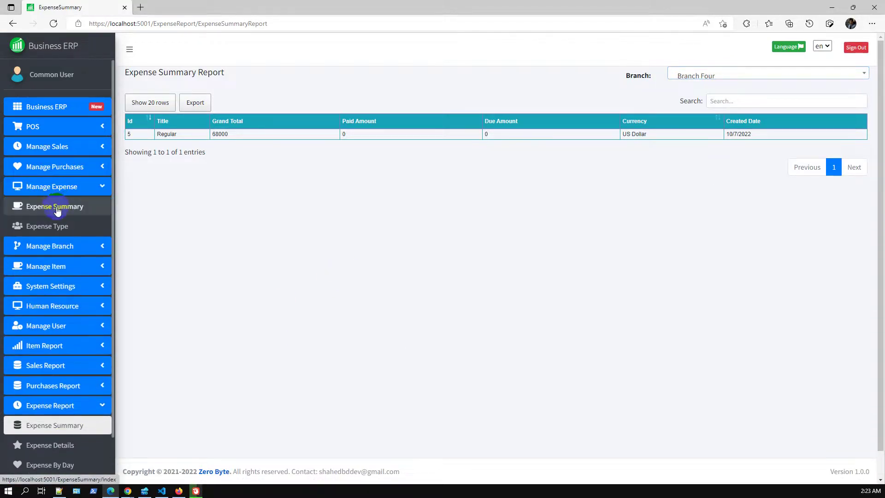
# Open the expense list in a new tab and start a new Staff Salary expense.
pyautogui.middleClick(54, 207)
pyautogui.click(189, 7)
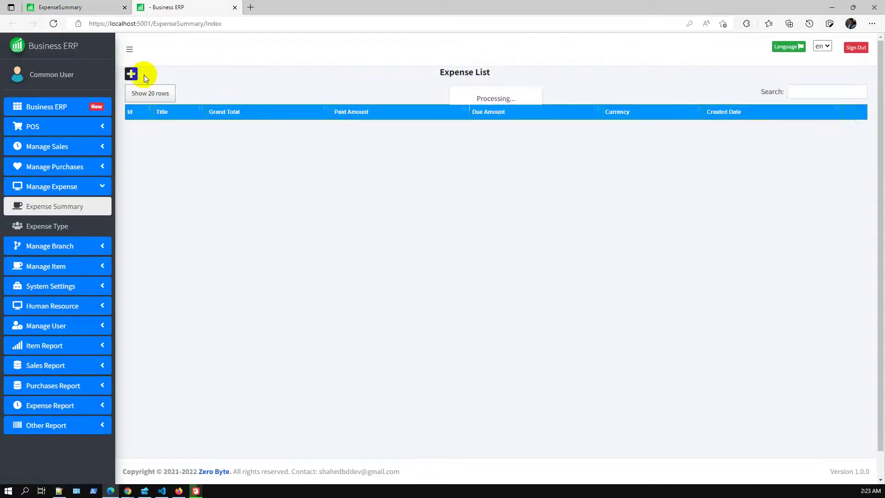
pyautogui.click(136, 74)
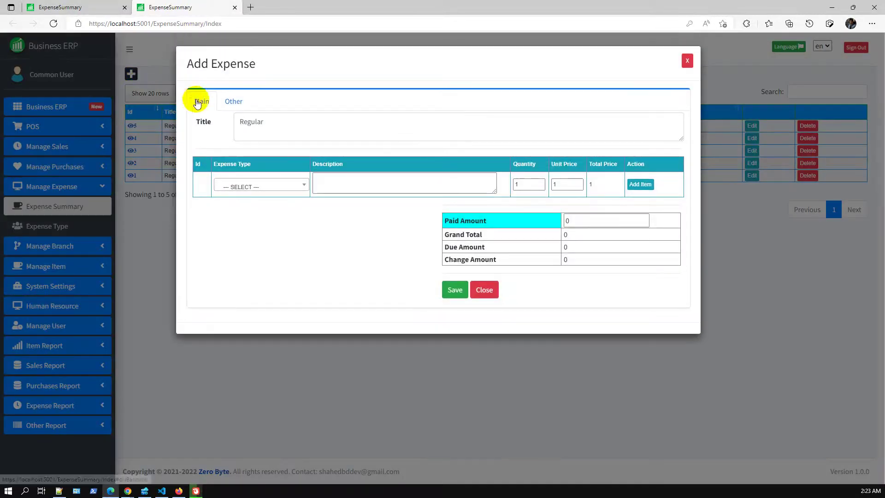
pyautogui.click(272, 185)
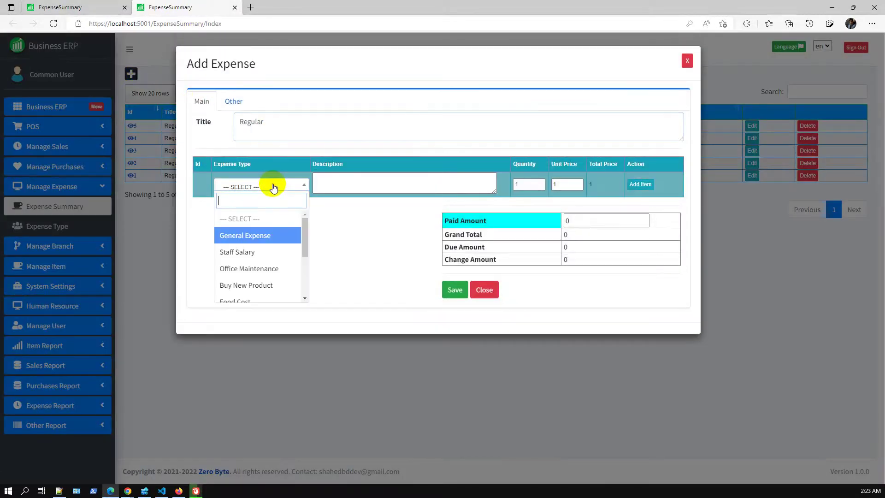
pyautogui.click(266, 254)
# Add the salary line with quantity 120 at unit price 140000.
pyautogui.click(342, 187)
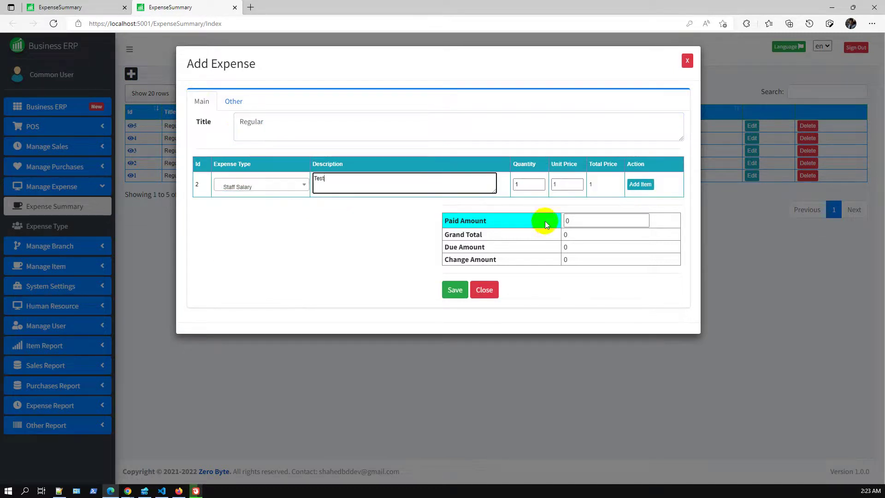
pyautogui.click(526, 184)
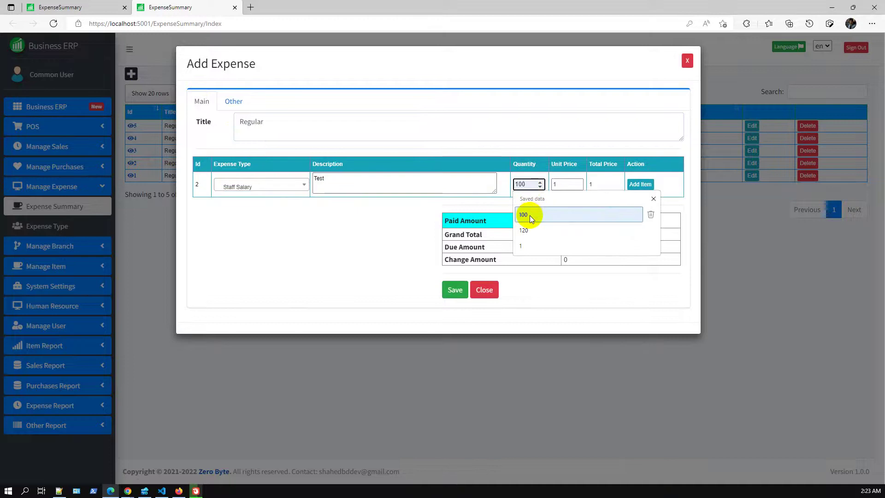
pyautogui.click(528, 230)
pyautogui.click(564, 185)
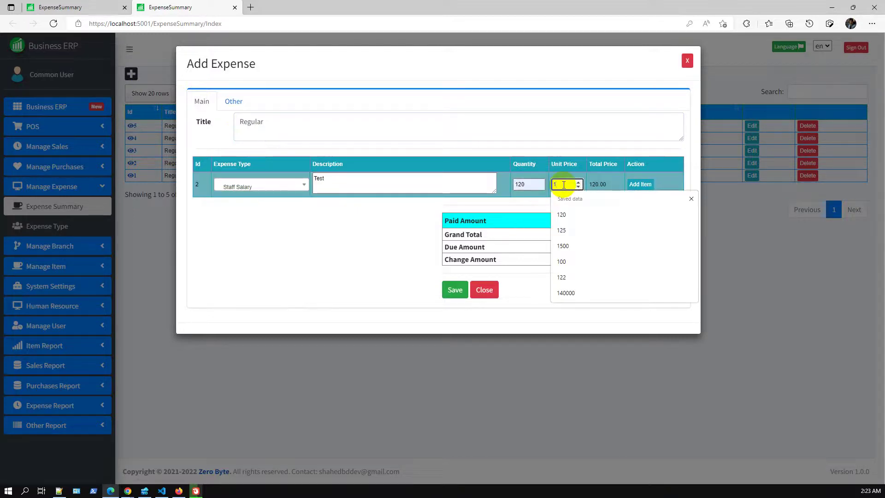
pyautogui.click(575, 290)
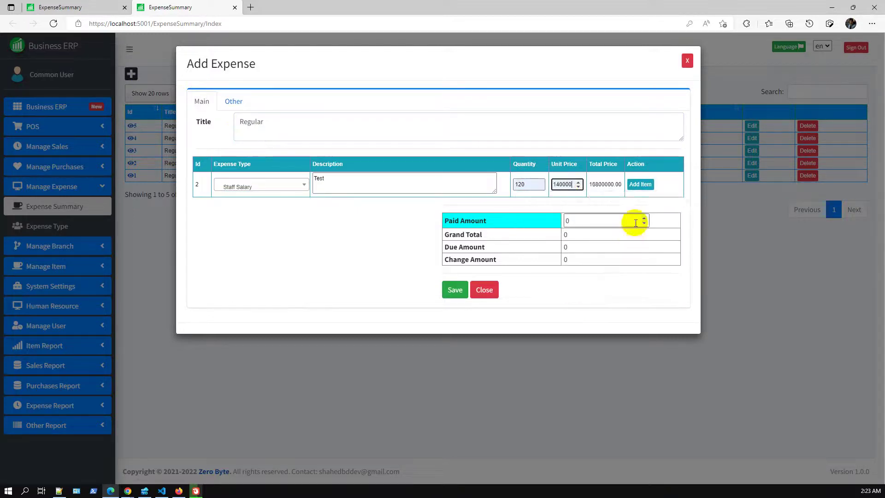
pyautogui.click(640, 185)
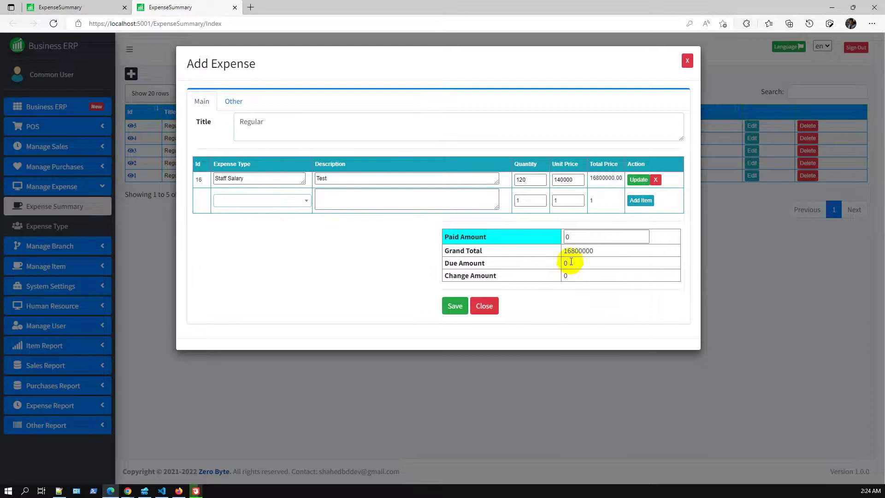
# Set the paid amount to the full 16800000 total, save, and review expense 11.
pyautogui.click(236, 105)
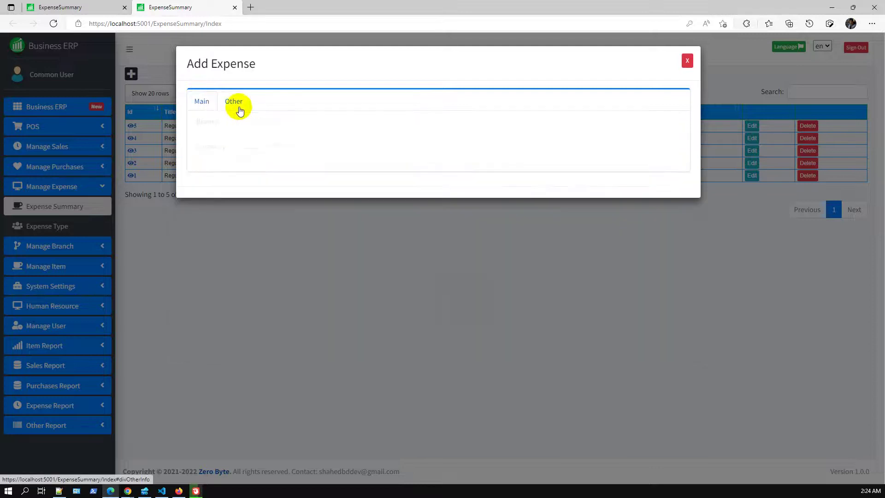
pyautogui.click(202, 101)
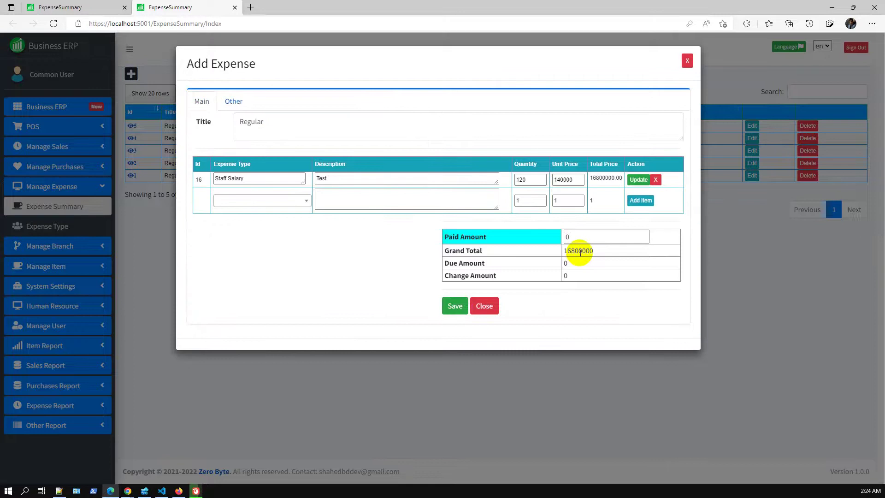
pyautogui.click(578, 236)
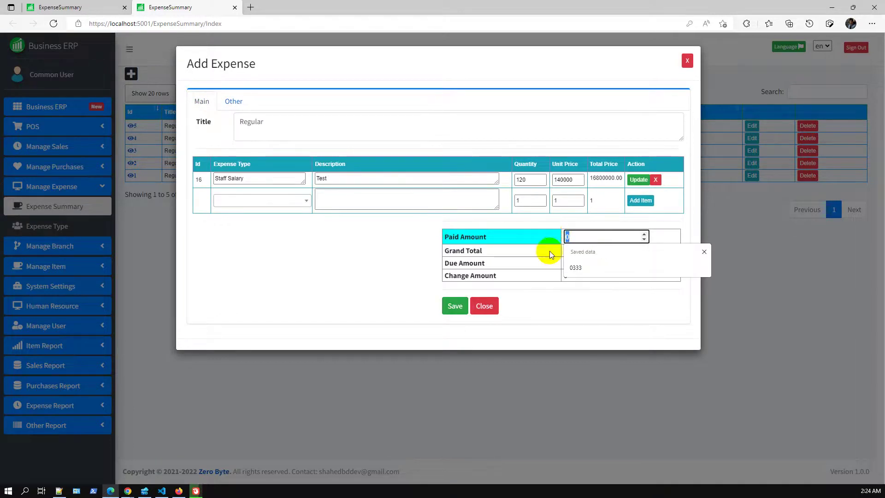
pyautogui.write('16800000')
pyautogui.click(456, 305)
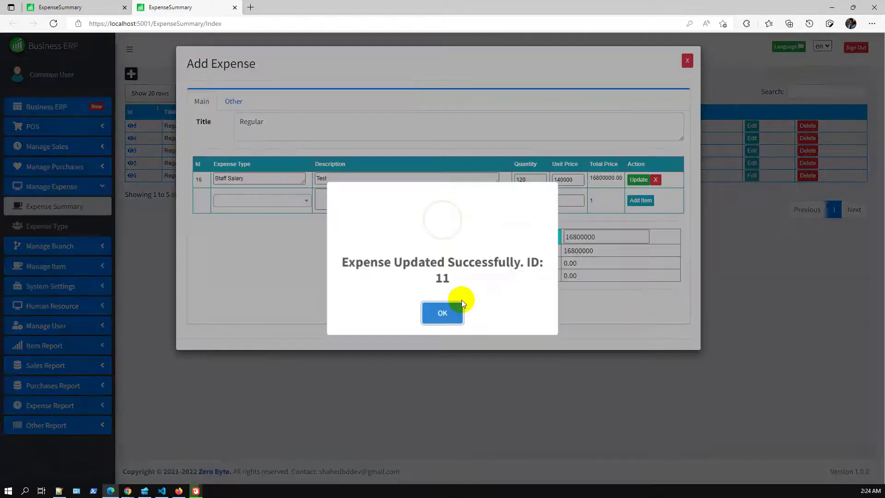
pyautogui.click(457, 315)
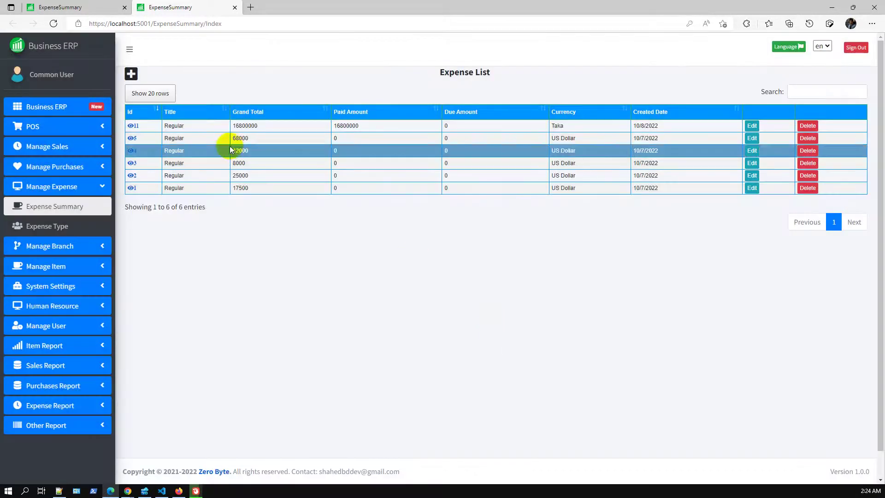
pyautogui.click(133, 127)
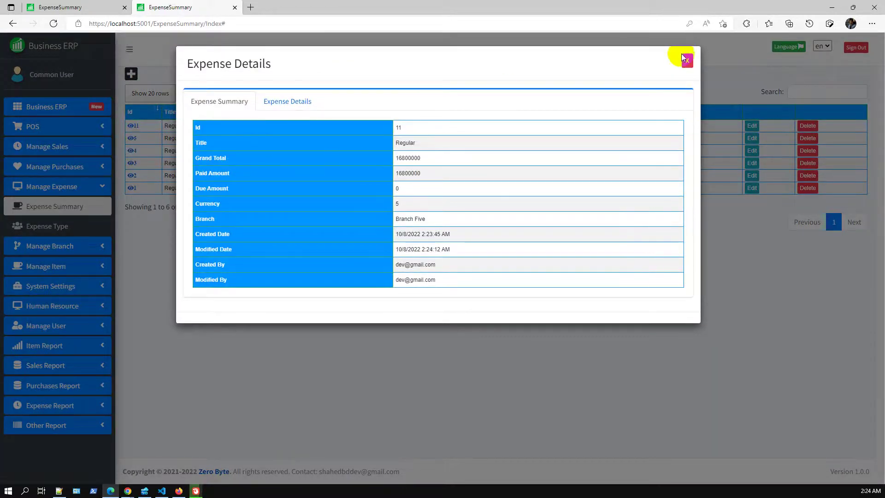
pyautogui.click(687, 60)
# Reload the Expense Summary Report and filter it to Branch Five, showing expense 11.
pyautogui.click(70, 6)
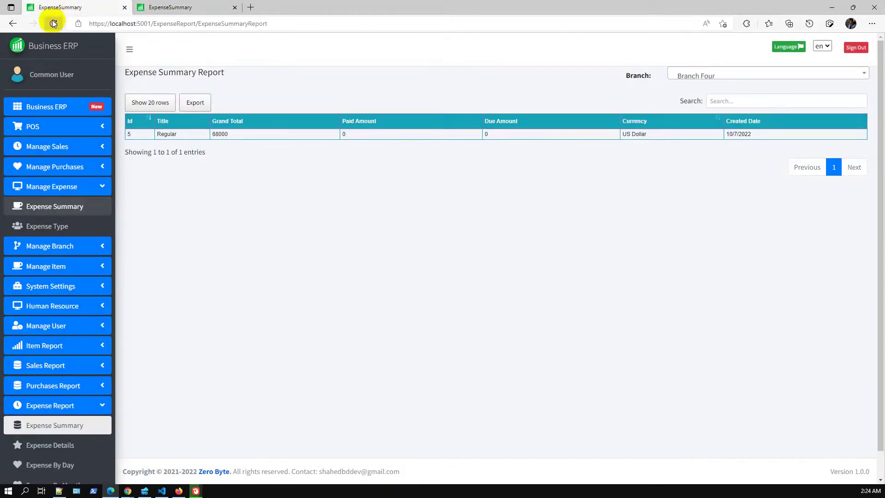
pyautogui.click(54, 23)
pyautogui.click(726, 80)
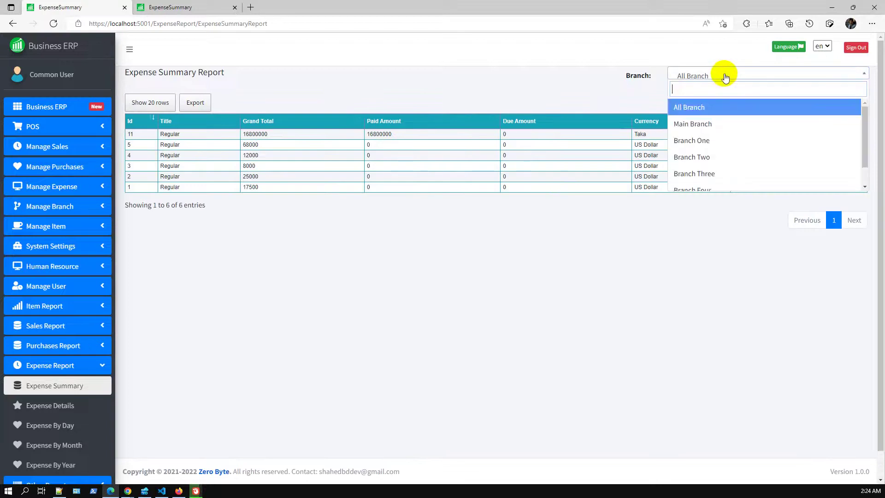
pyautogui.scroll(-1, 715, 170)
pyautogui.click(721, 184)
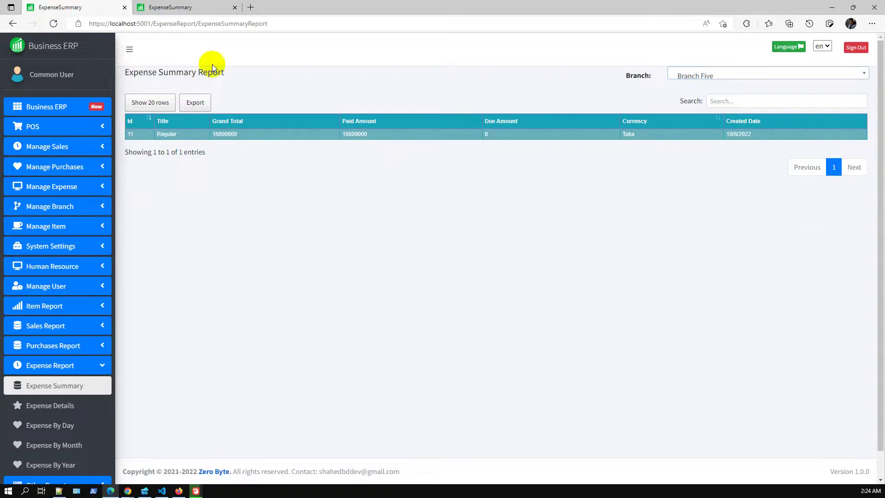
# Load the dashboard, close the ExpenseSummary tab, and switch to the Google Slides release notes.
pyautogui.click(162, 7)
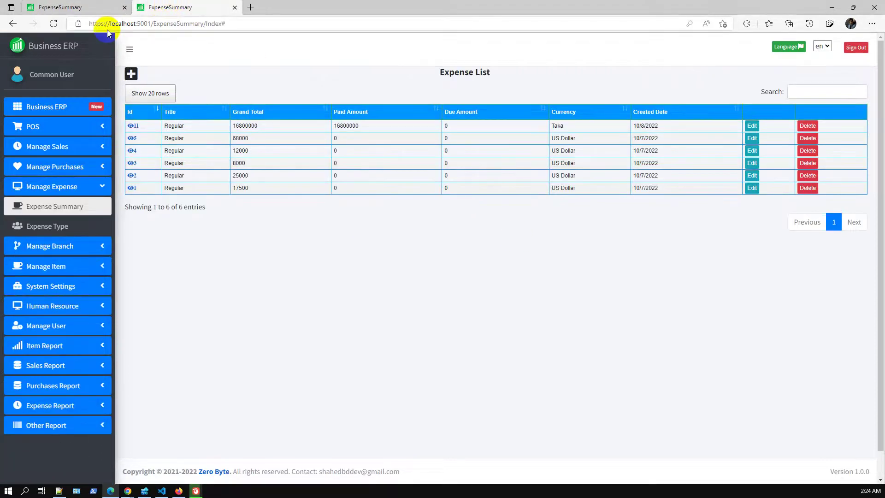
pyautogui.click(72, 46)
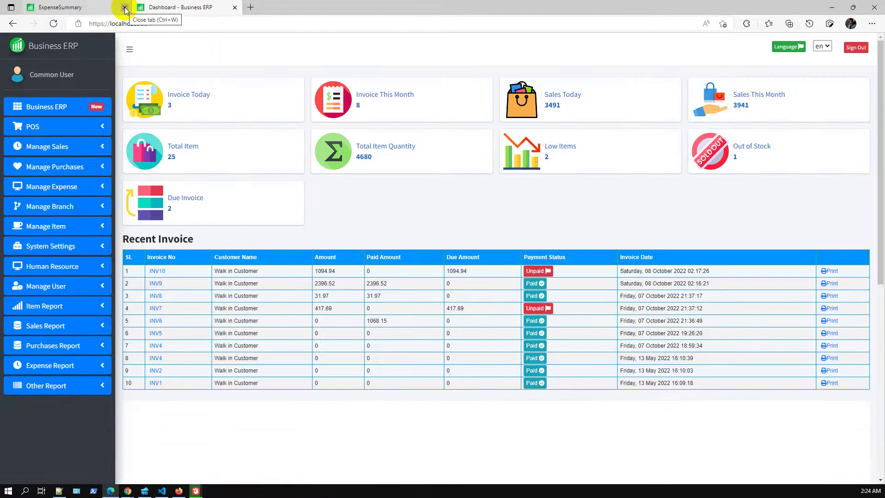
pyautogui.click(124, 9)
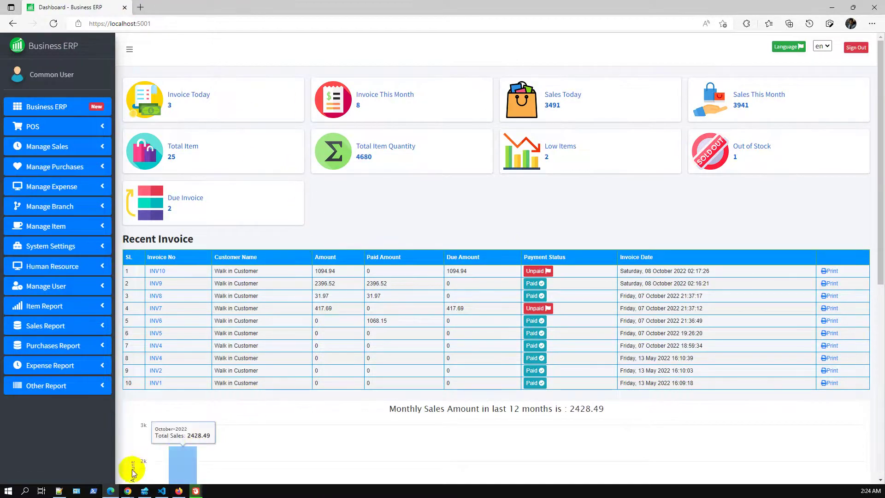
pyautogui.moveTo(127, 490)
pyautogui.click(192, 457)
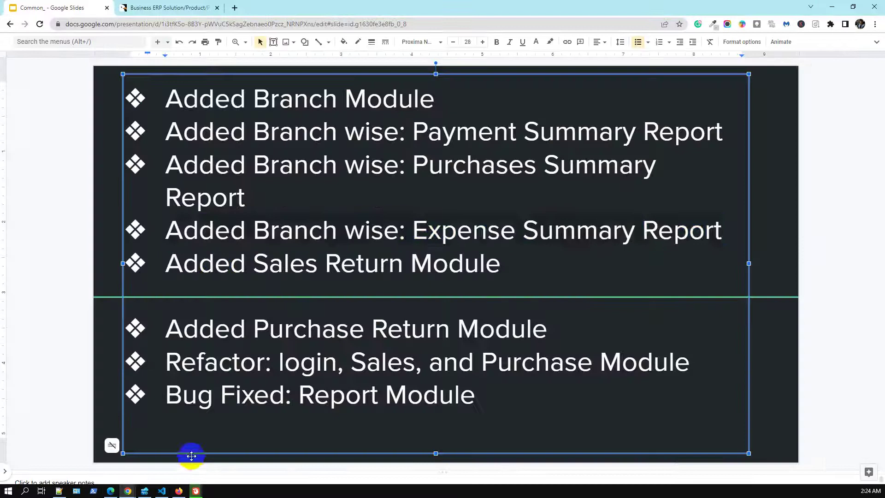
# Highlight the 'Added Sales Return Module' bullet, then return to Business ERP and expand Manage Sales.
pyautogui.moveTo(171, 264); pyautogui.dragTo(509, 276)
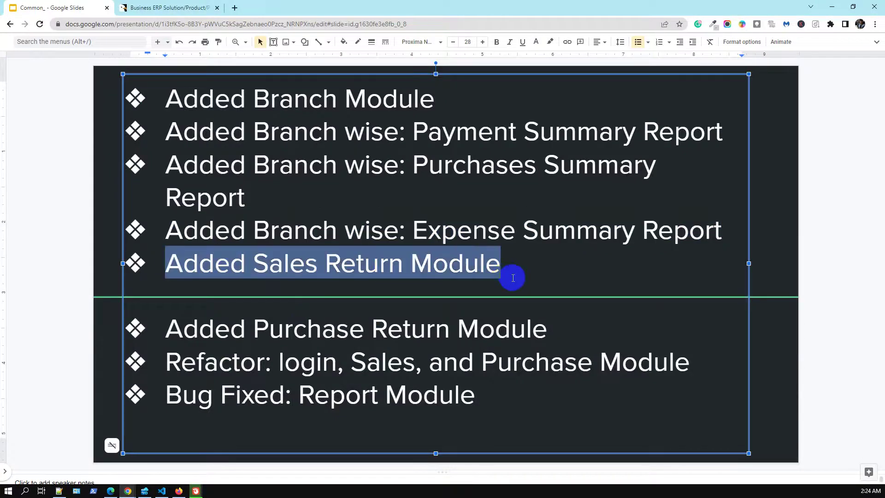
pyautogui.click(111, 491)
pyautogui.click(59, 145)
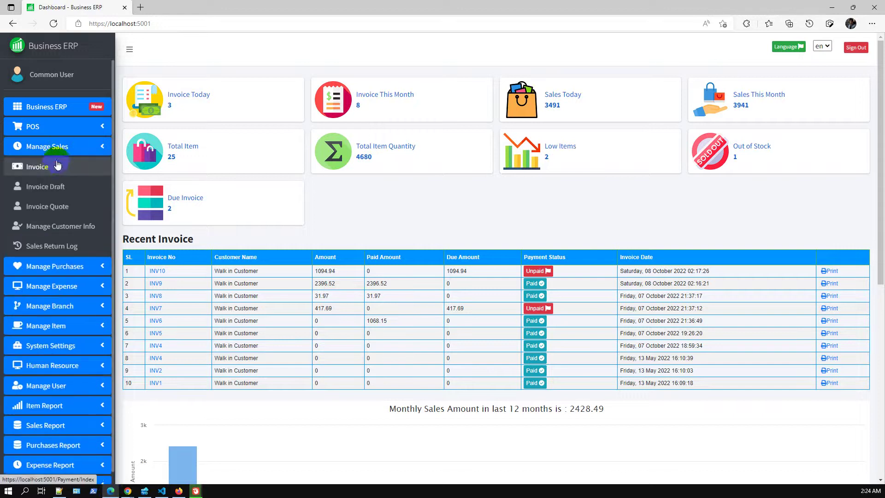
# Review invoice INV10's summary, payment history and items, then begin a new draft invoice DINV2.
pyautogui.click(57, 166)
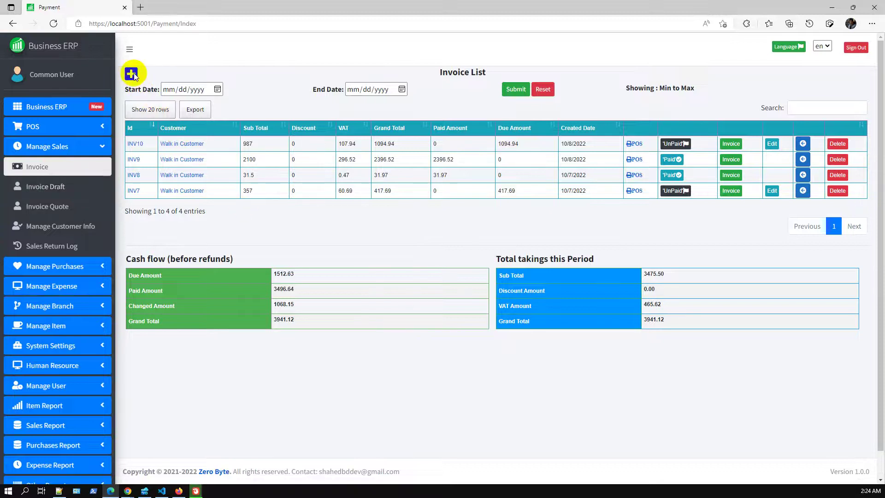
pyautogui.click(141, 144)
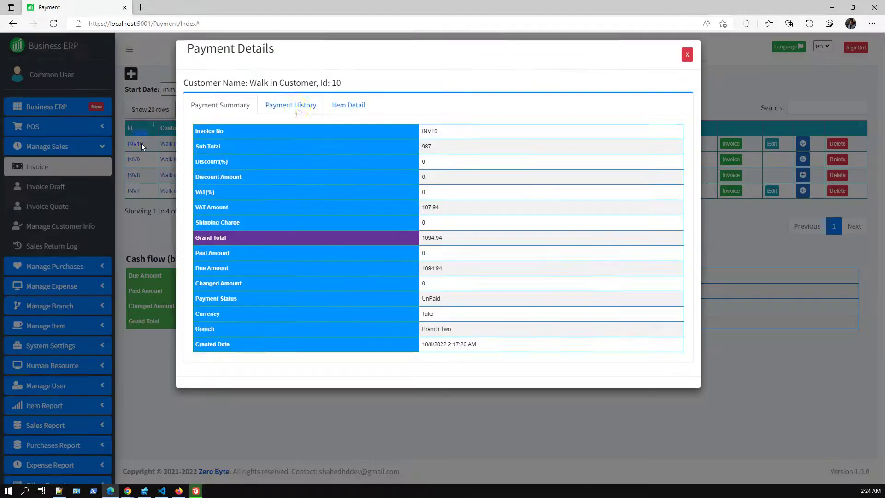
pyautogui.click(295, 112)
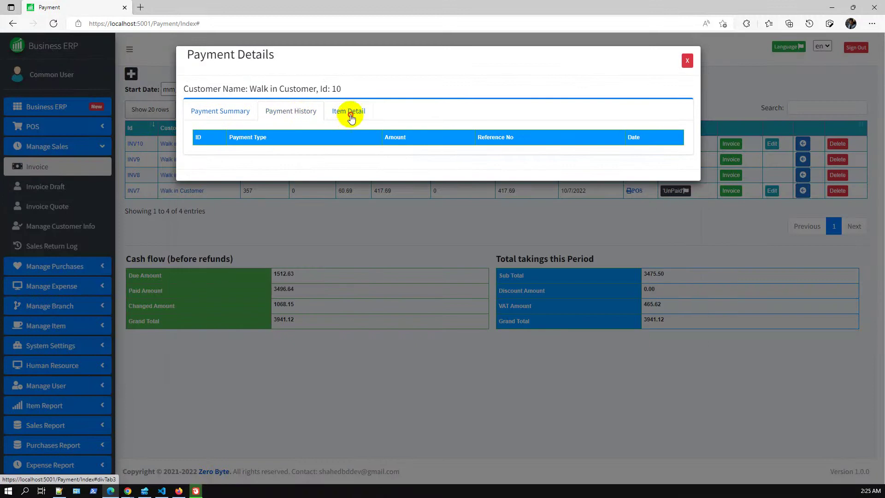
pyautogui.click(351, 115)
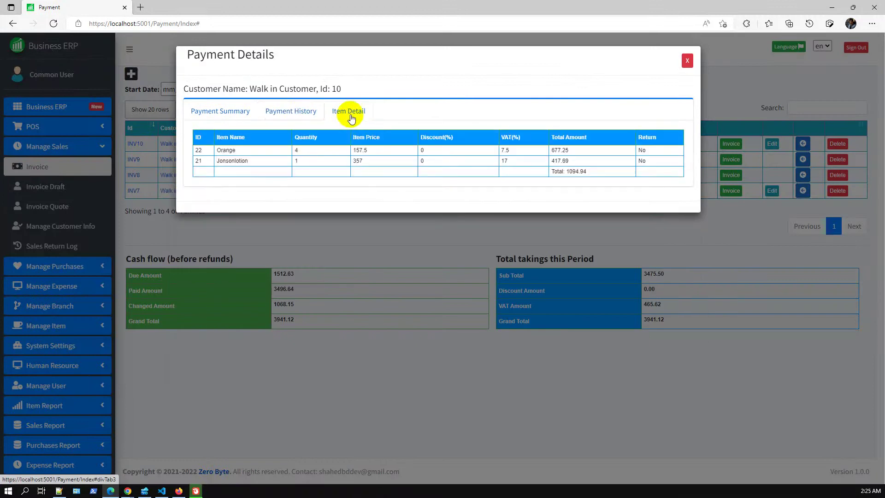
pyautogui.click(687, 60)
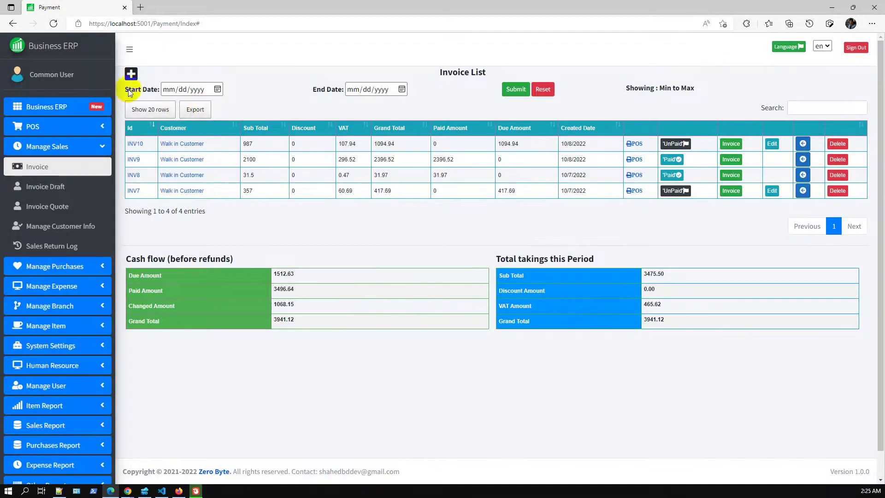
pyautogui.click(131, 74)
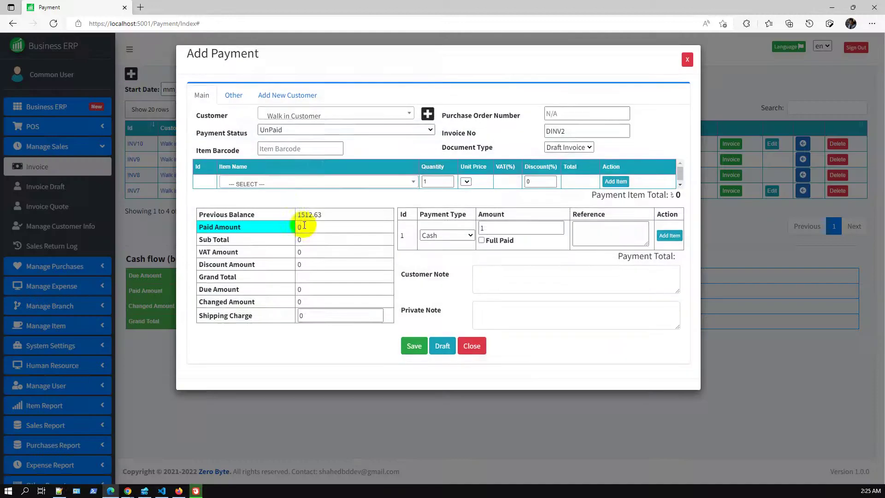
# Add invoice lines for 3 Icecream and 1 Milk.
pyautogui.click(300, 183)
pyautogui.scroll(-1, 361, 281)
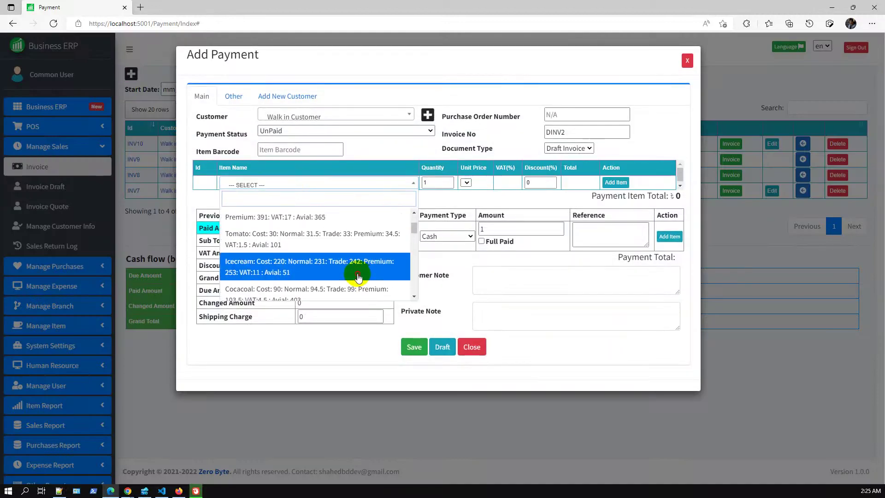
pyautogui.click(356, 271)
pyautogui.click(468, 180)
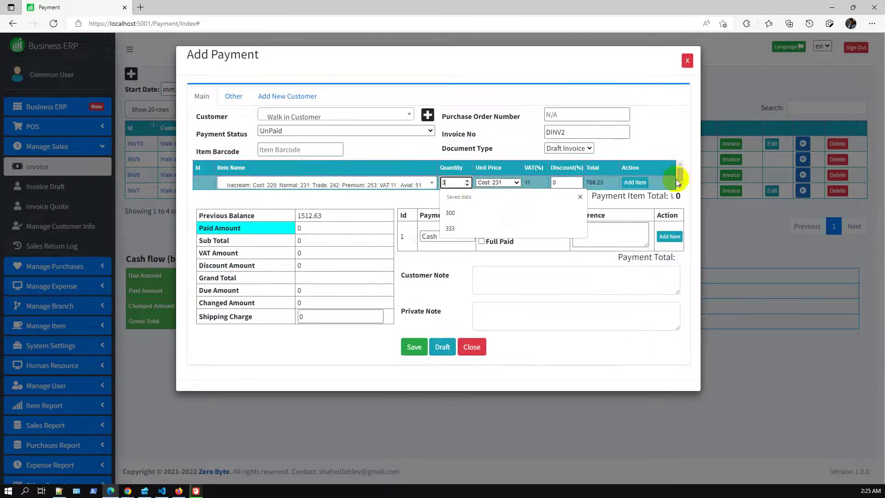
pyautogui.click(634, 182)
pyautogui.click(368, 202)
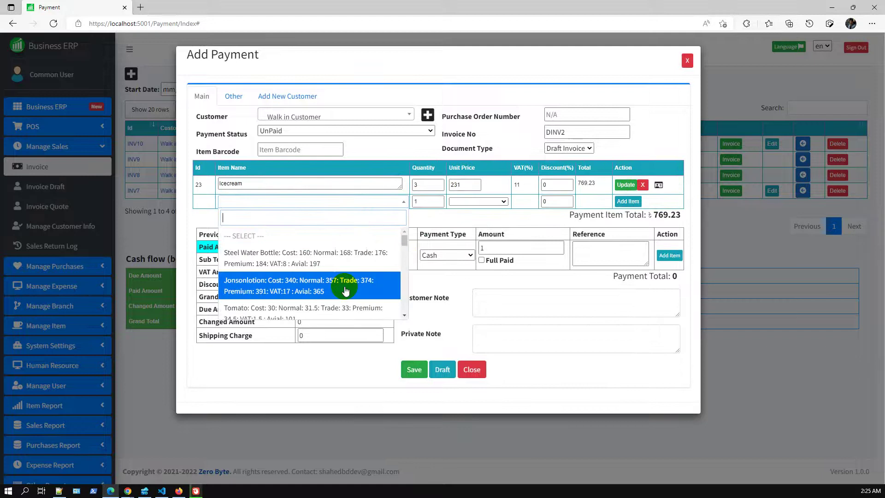
pyautogui.scroll(-1, 348, 292)
pyautogui.click(352, 295)
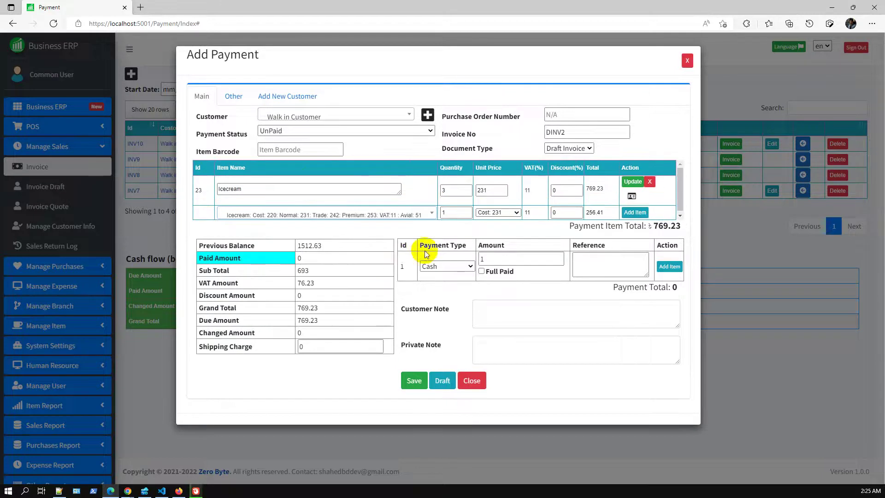
pyautogui.click(368, 215)
pyautogui.scroll(1, 369, 277)
pyautogui.click(375, 291)
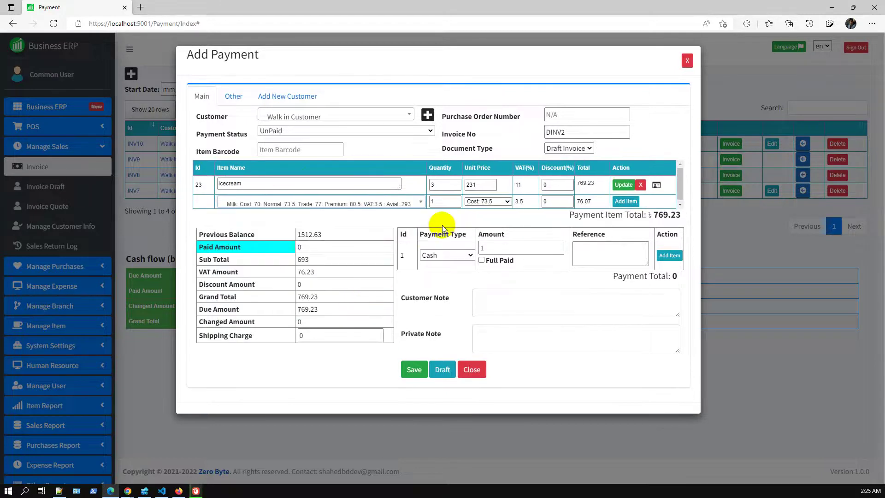
pyautogui.click(625, 201)
# Add a line for 2 Steel Water Bottles.
pyautogui.click(340, 221)
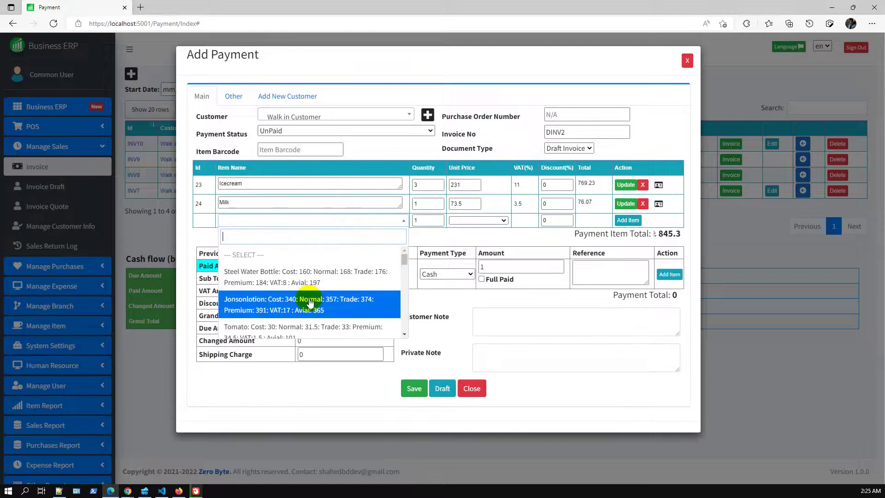
pyautogui.click(305, 277)
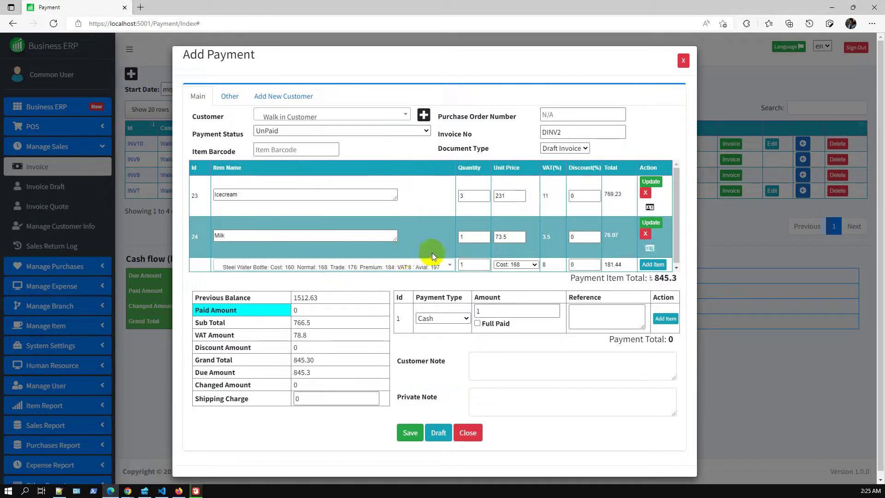
pyautogui.click(480, 264)
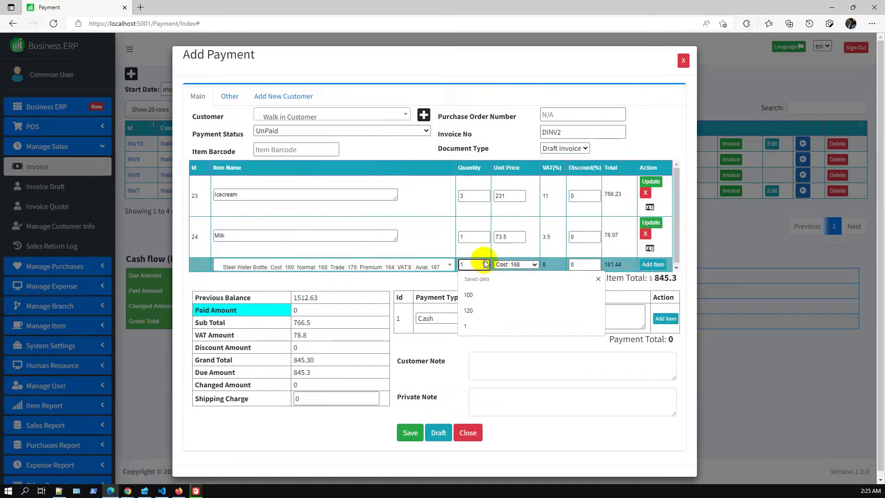
pyautogui.click(653, 264)
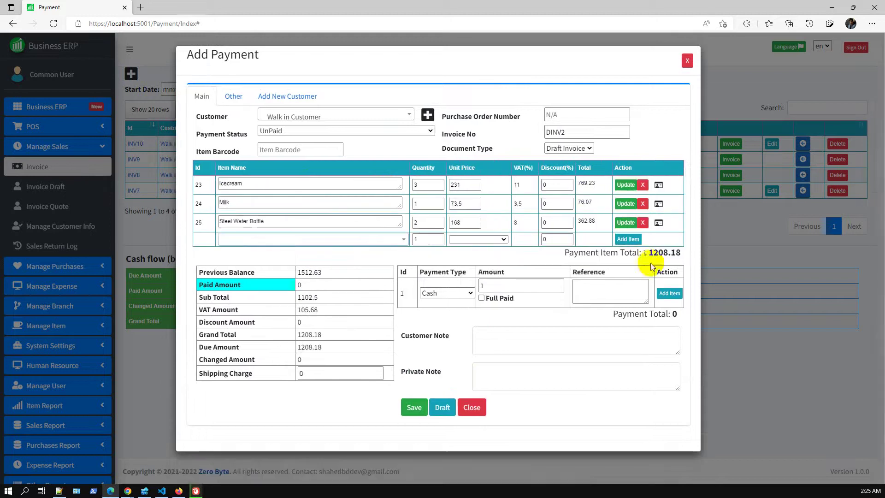
# Mark the invoice fully paid and save it as INV11 totalling 1208.18.
pyautogui.click(481, 297)
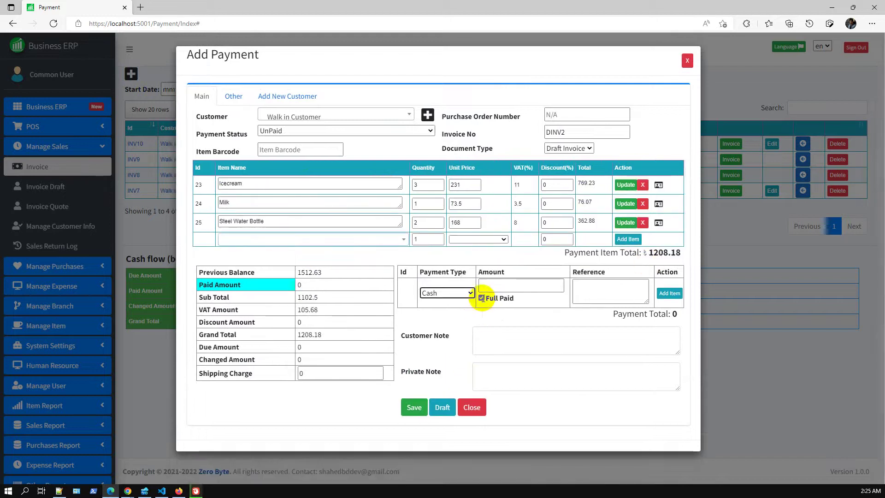
pyautogui.click(424, 421)
pyautogui.click(421, 421)
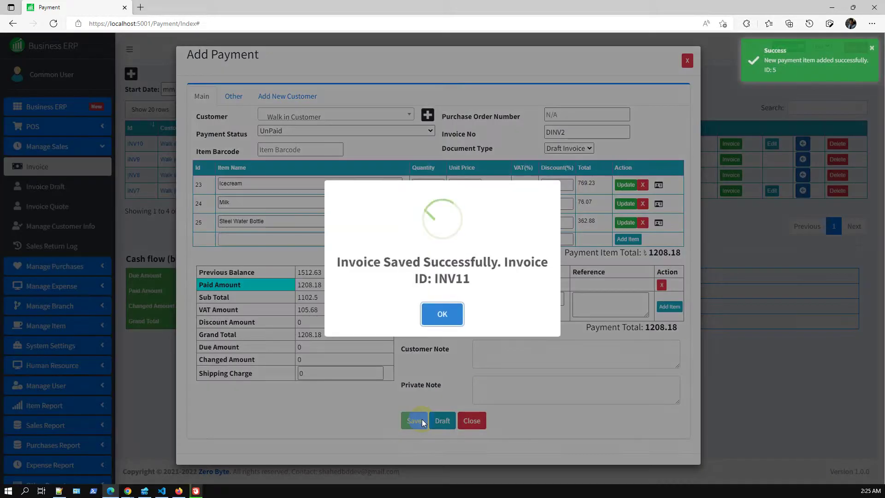
pyautogui.click(444, 316)
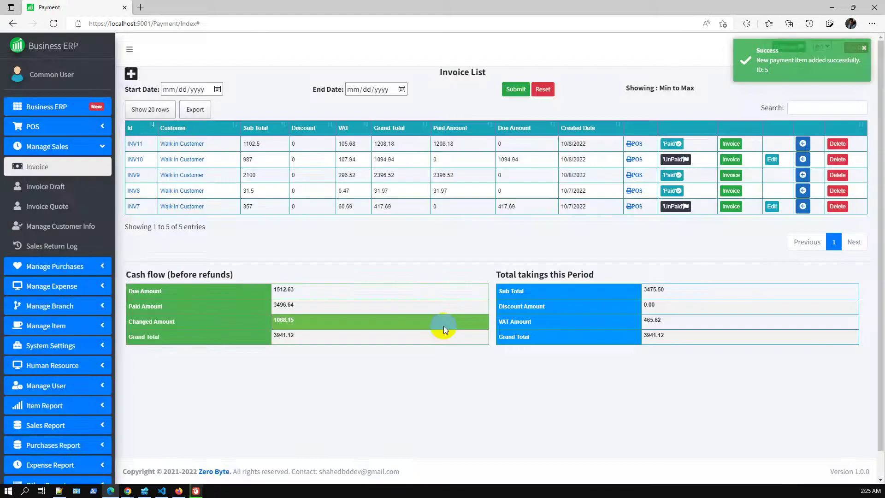
# Return only the Steel Water Bottle line from INV11, dropping its grand total to 845.3.
pyautogui.click(803, 144)
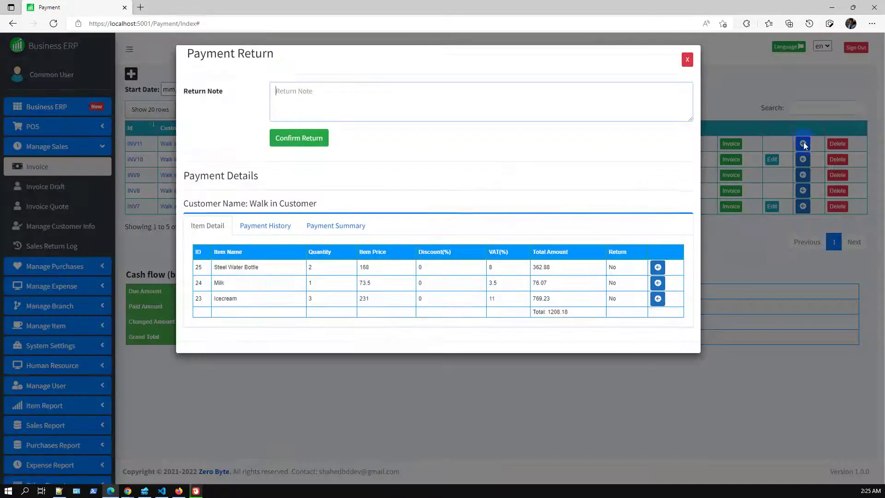
pyautogui.moveTo(187, 55); pyautogui.dragTo(268, 56)
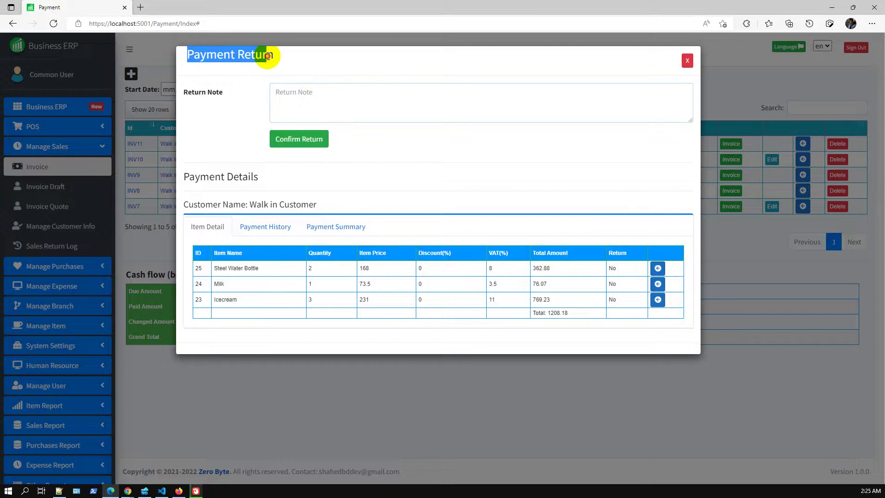
pyautogui.click(344, 93)
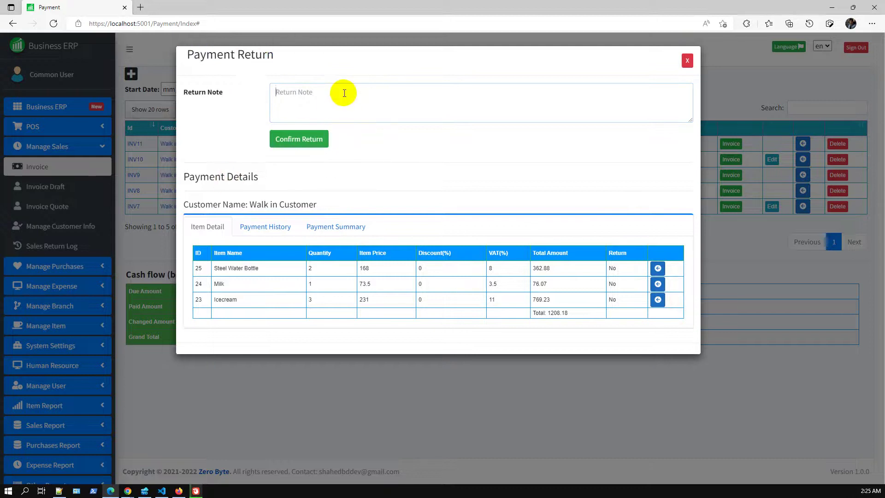
pyautogui.click(657, 269)
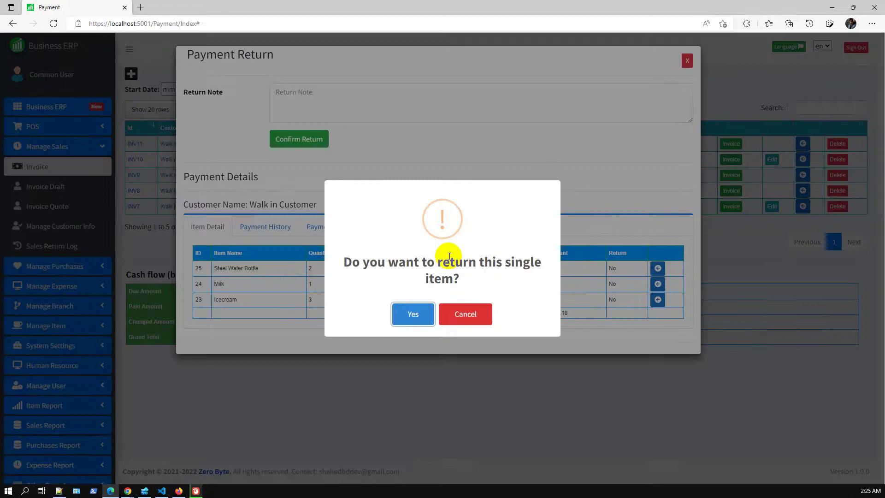
pyautogui.click(434, 312)
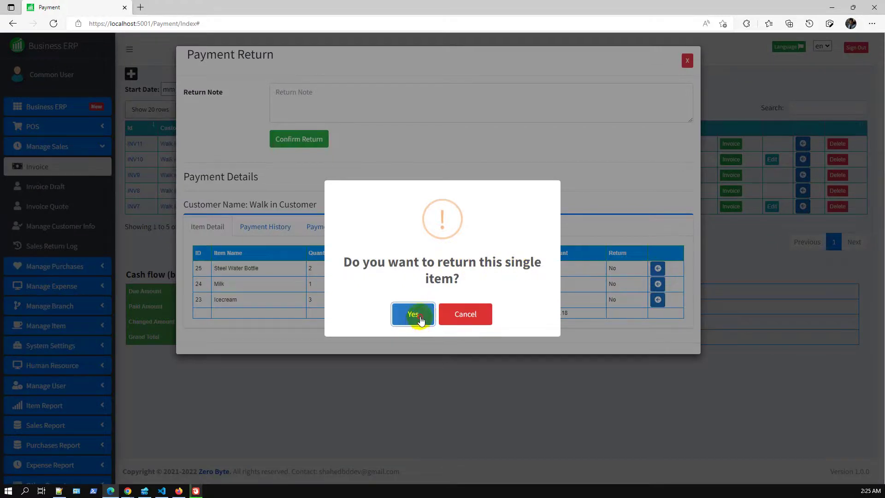
pyautogui.click(421, 318)
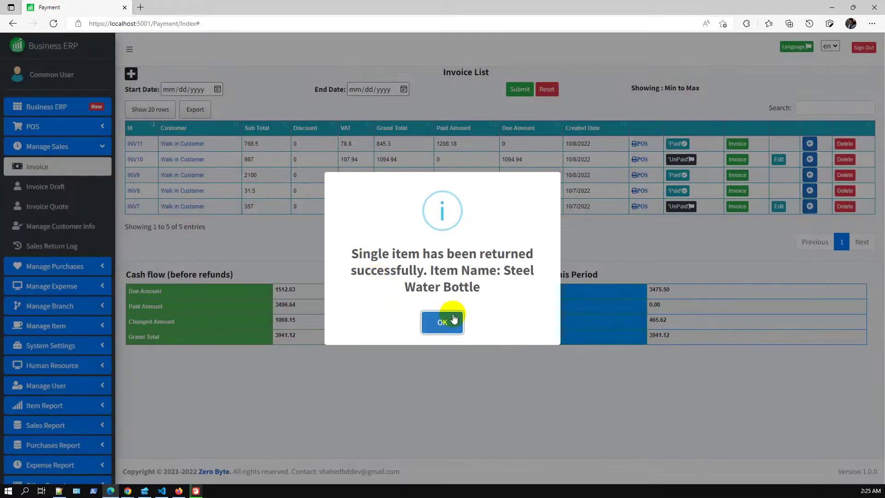
pyautogui.click(449, 324)
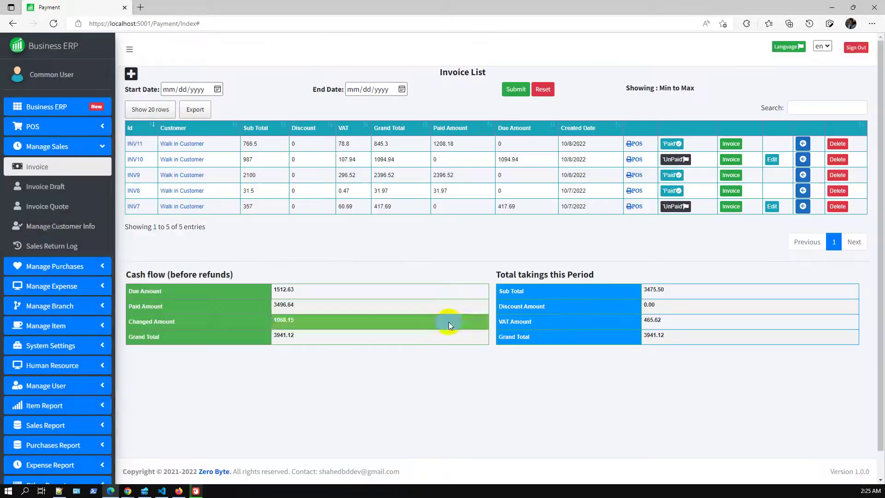
pyautogui.middleClick(50, 243)
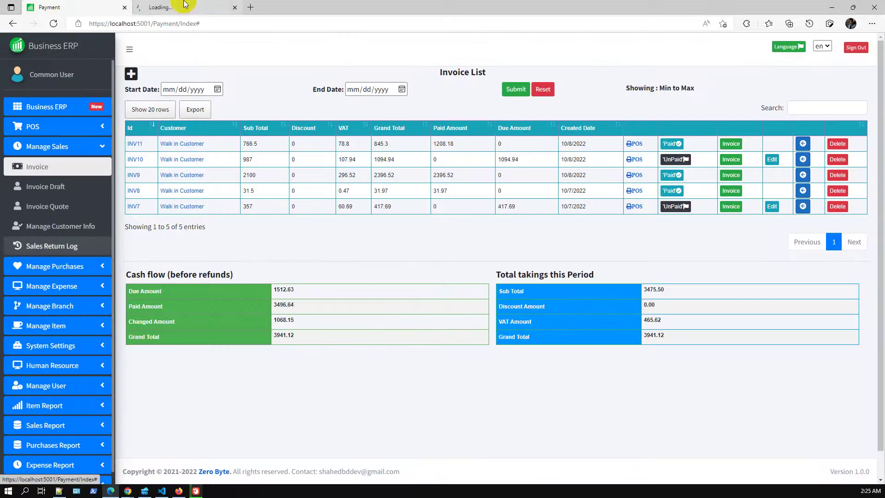
# Check INV11's return entry: Steel Water Bottle marked returned and grand total 845.3.
pyautogui.click(191, 5)
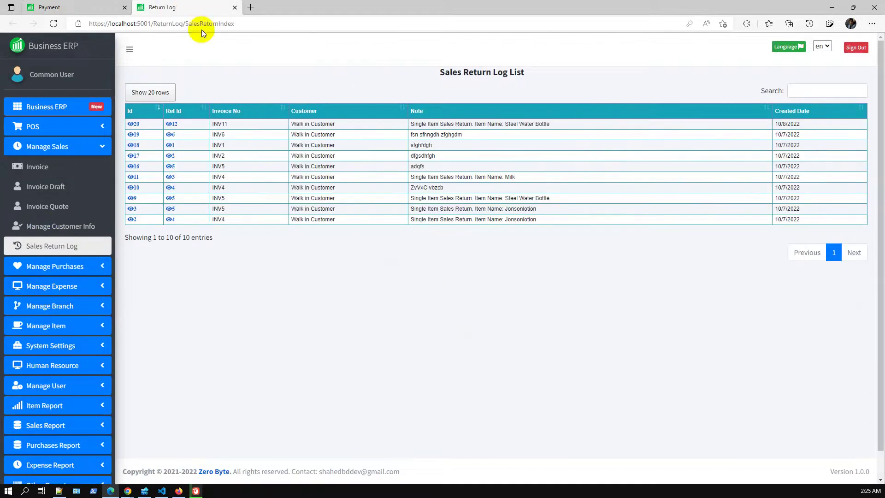
pyautogui.click(171, 124)
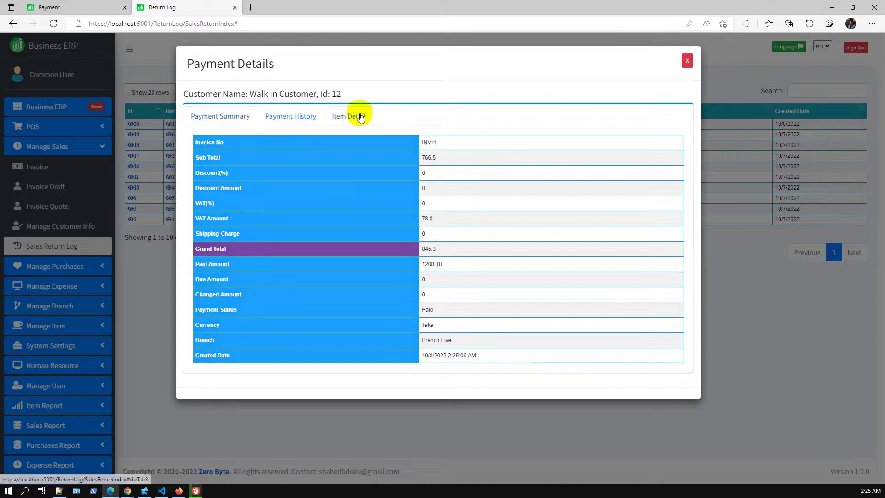
pyautogui.click(361, 117)
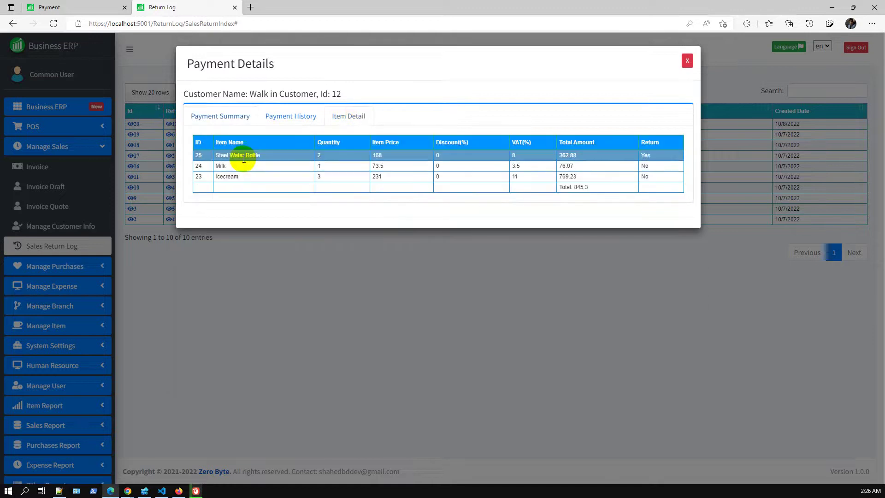
pyautogui.moveTo(214, 155); pyautogui.dragTo(653, 153)
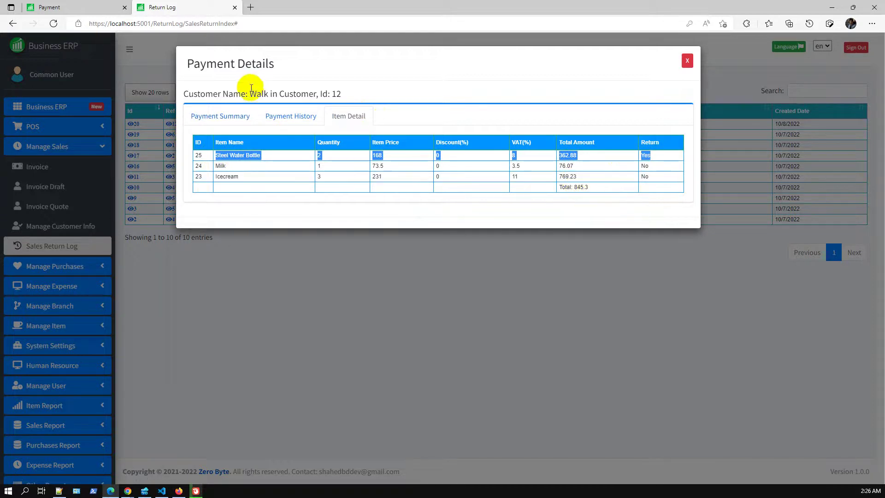
pyautogui.click(228, 118)
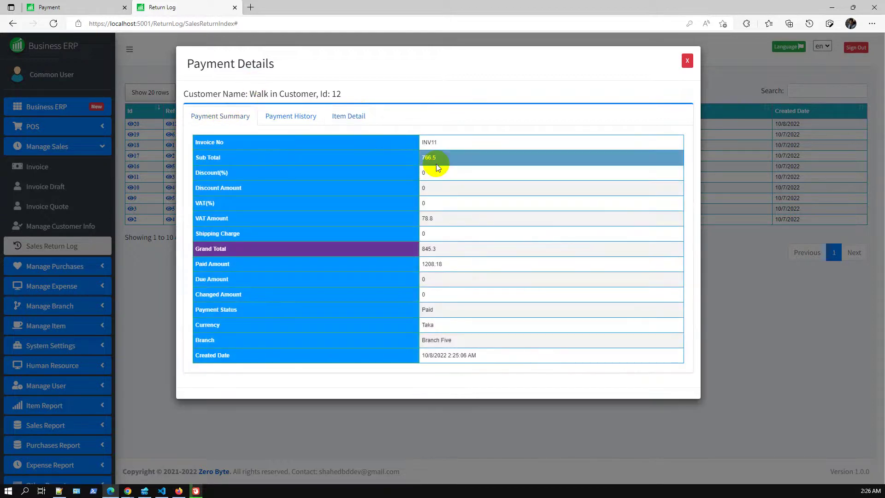
pyautogui.moveTo(422, 249); pyautogui.dragTo(444, 250)
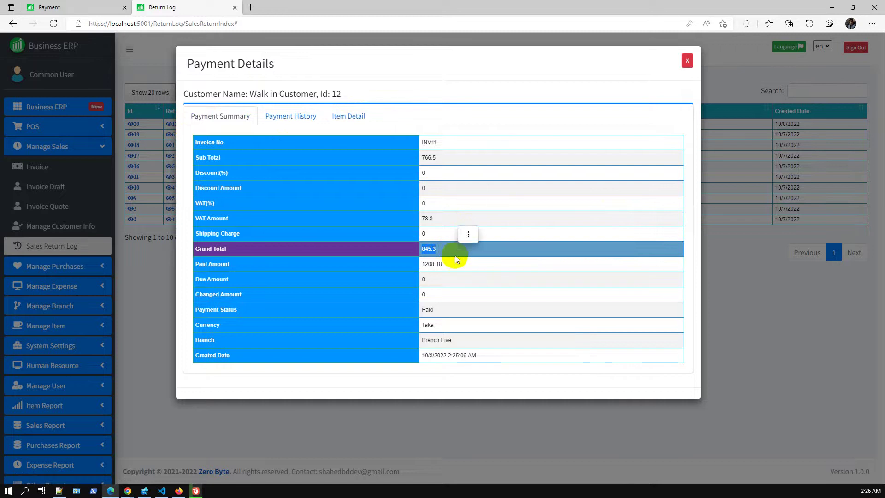
pyautogui.click(687, 60)
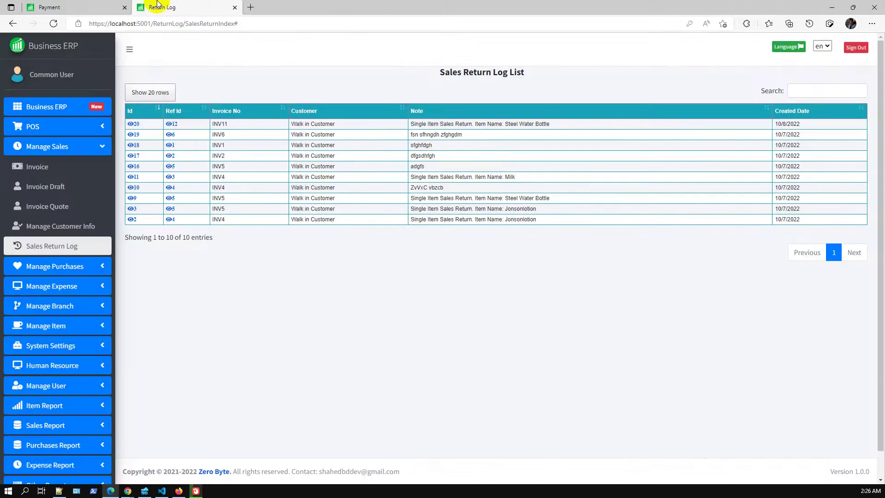
pyautogui.click(85, 6)
# Return all remaining INV11 items with the note 'All items return', refunding the full payment.
pyautogui.click(802, 144)
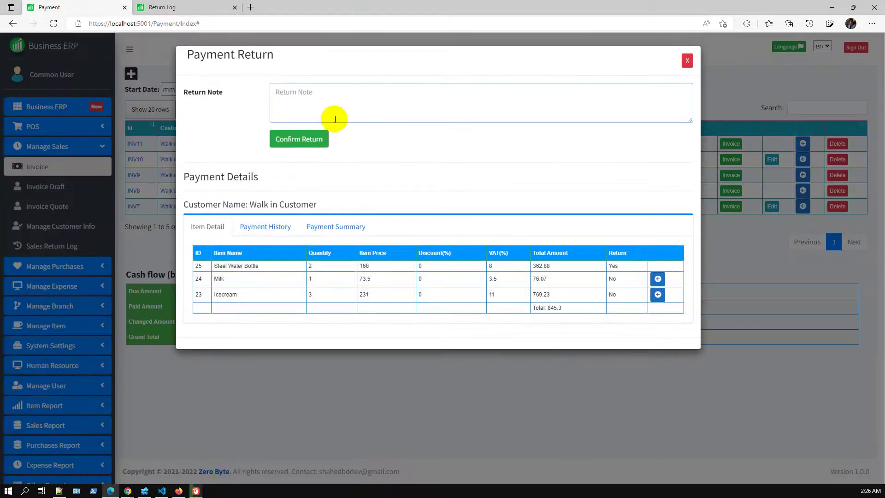
pyautogui.click(324, 107)
pyautogui.click(289, 93)
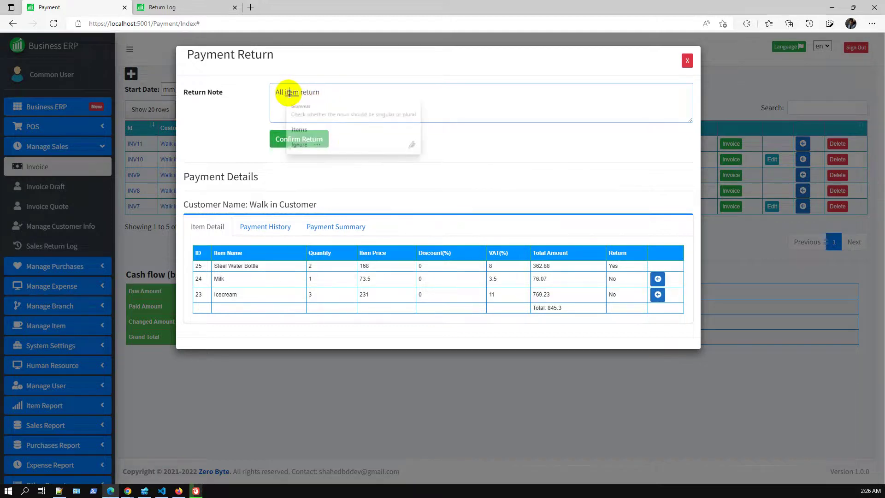
pyautogui.click(306, 123)
pyautogui.click(301, 140)
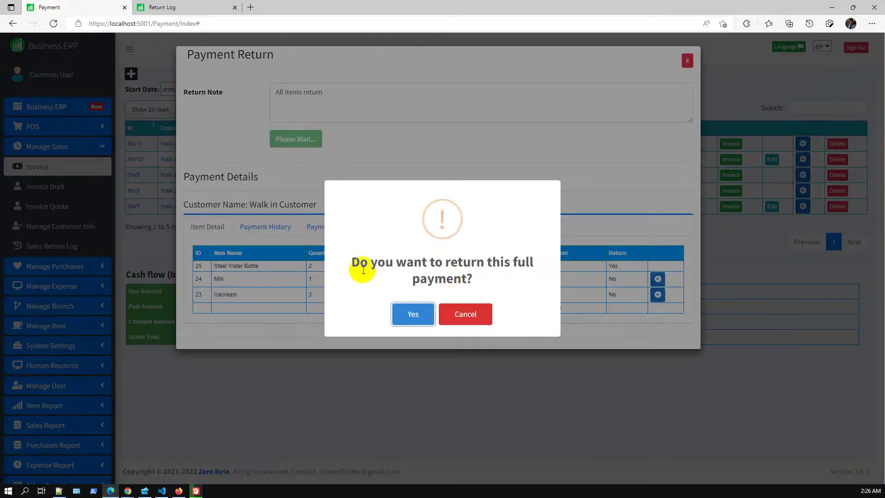
pyautogui.click(413, 315)
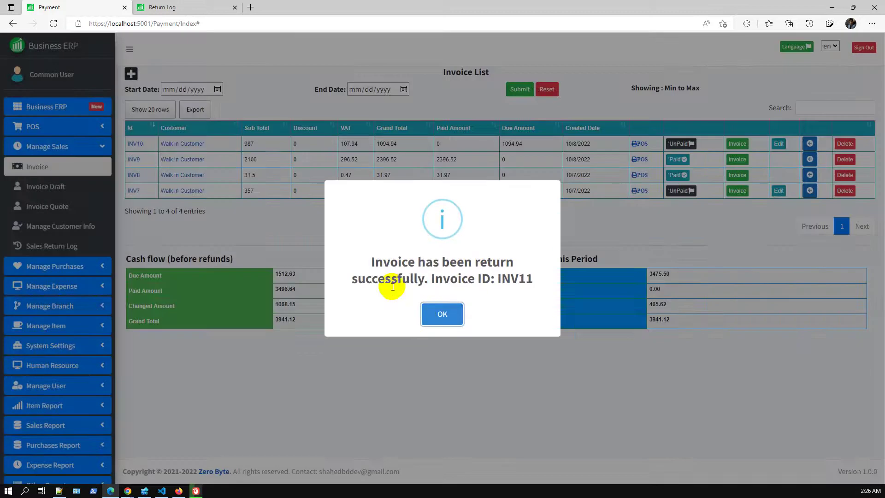
pyautogui.click(454, 317)
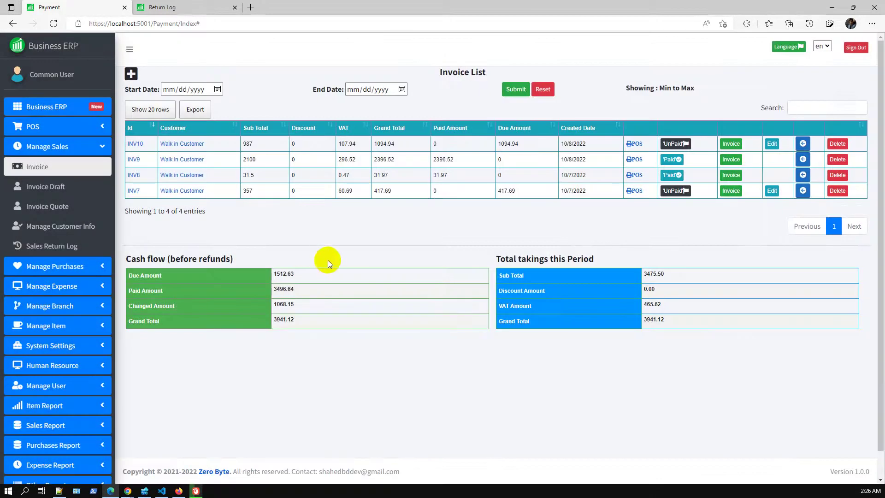
pyautogui.click(200, 5)
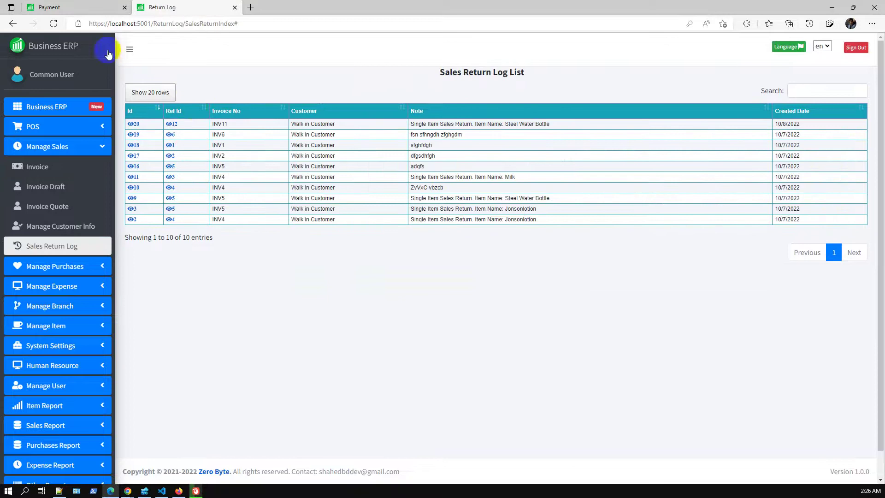
# Reload the return log and inspect entry 21's payment history, returned items and zeroed summary.
pyautogui.click(54, 23)
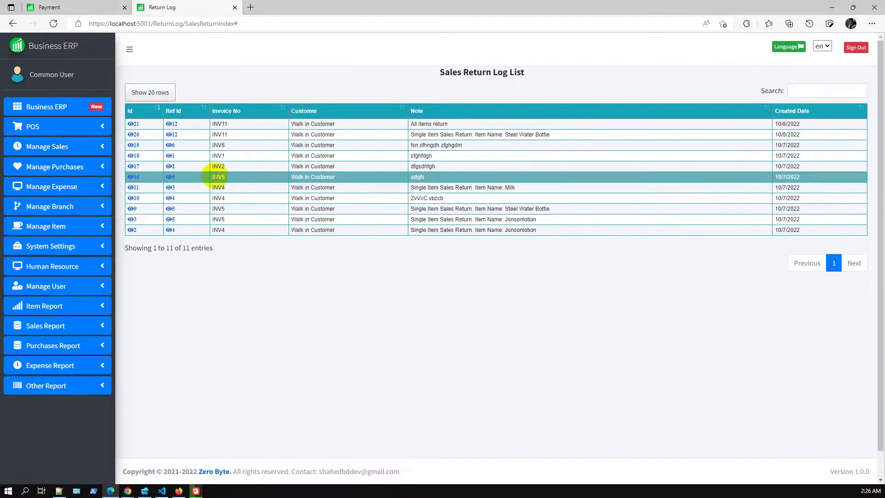
pyautogui.click(94, 6)
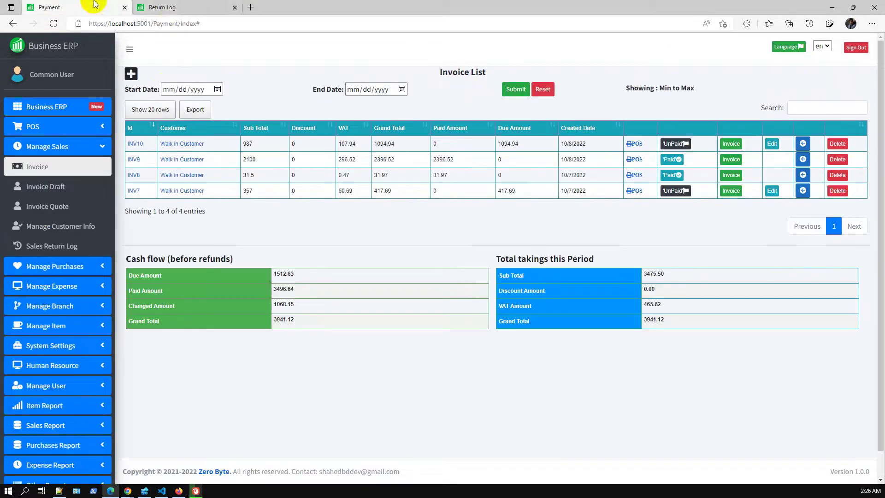
pyautogui.click(181, 5)
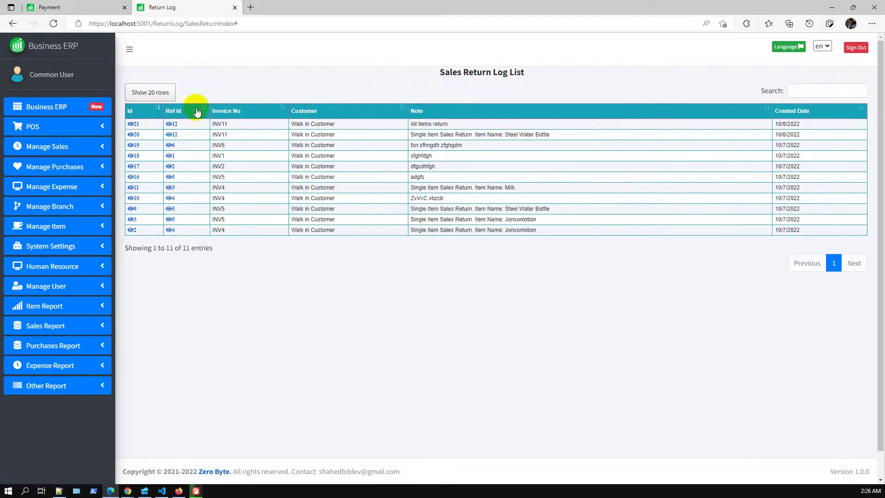
pyautogui.click(173, 126)
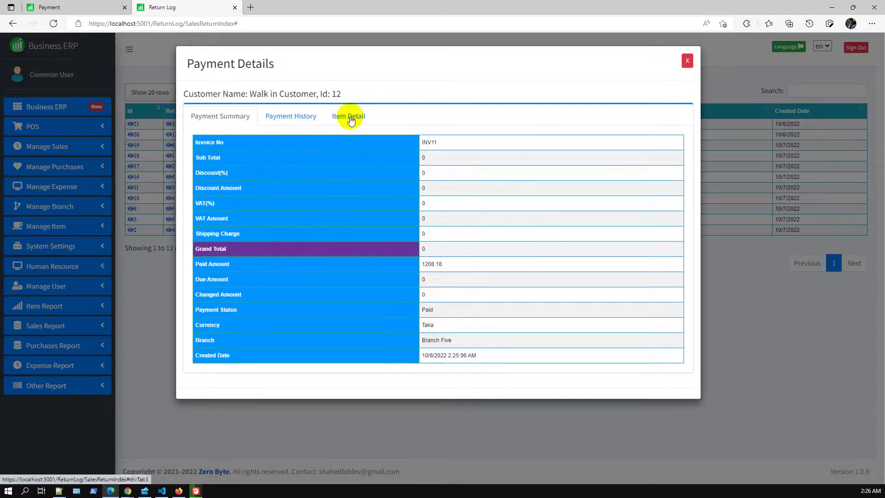
pyautogui.click(292, 116)
pyautogui.click(346, 118)
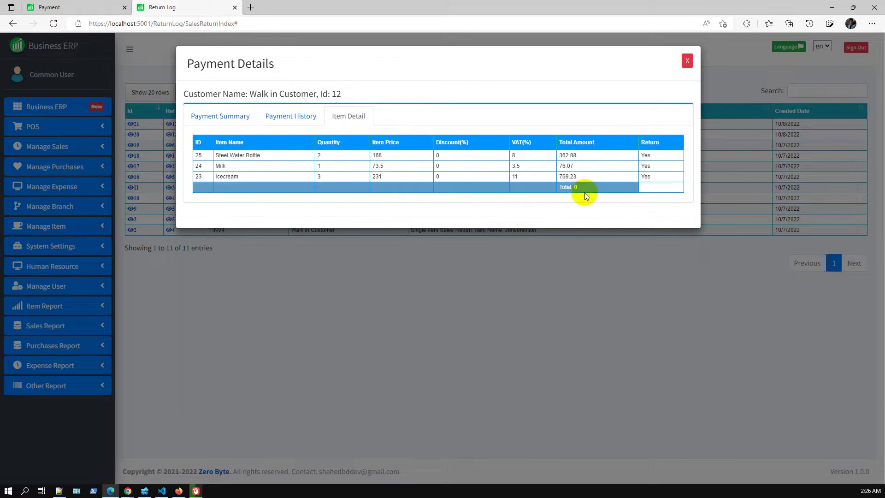
pyautogui.click(290, 116)
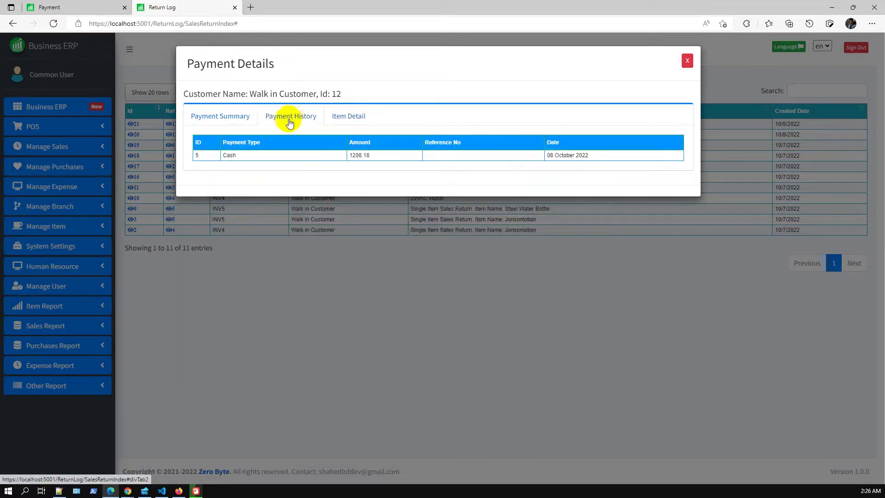
pyautogui.click(235, 120)
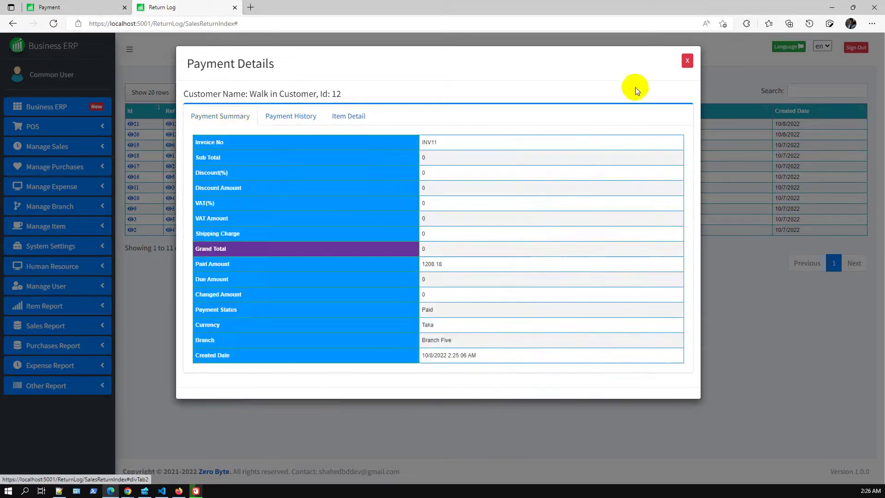
pyautogui.click(687, 60)
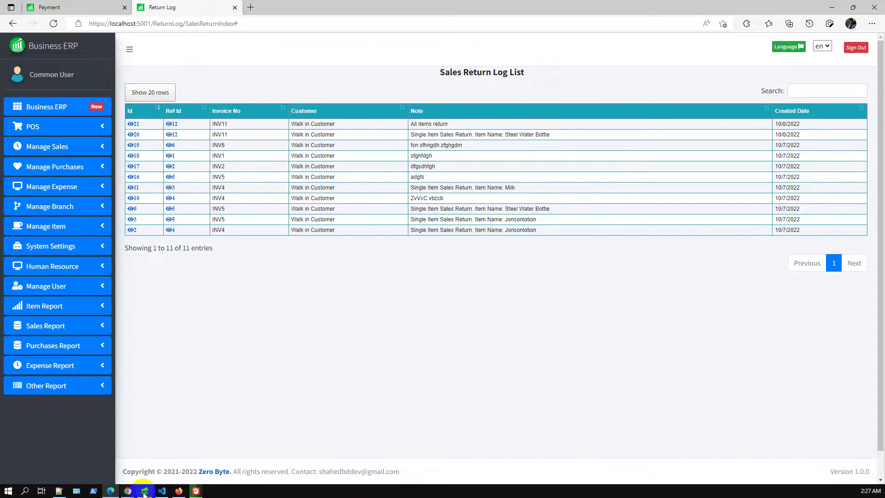
pyautogui.moveTo(131, 492)
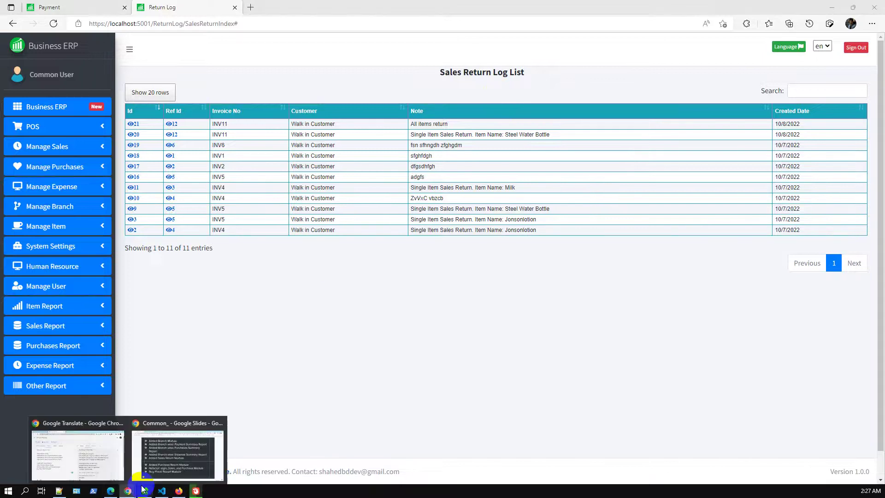
pyautogui.click(184, 456)
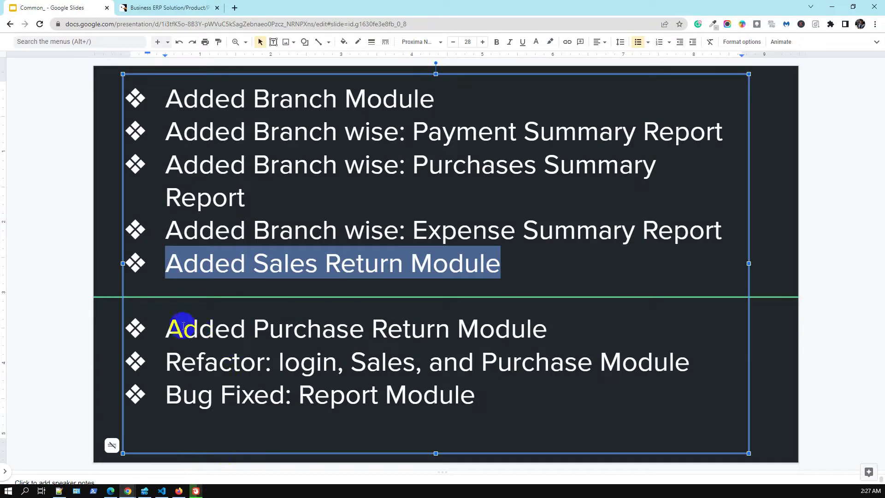
pyautogui.moveTo(171, 328); pyautogui.dragTo(548, 337)
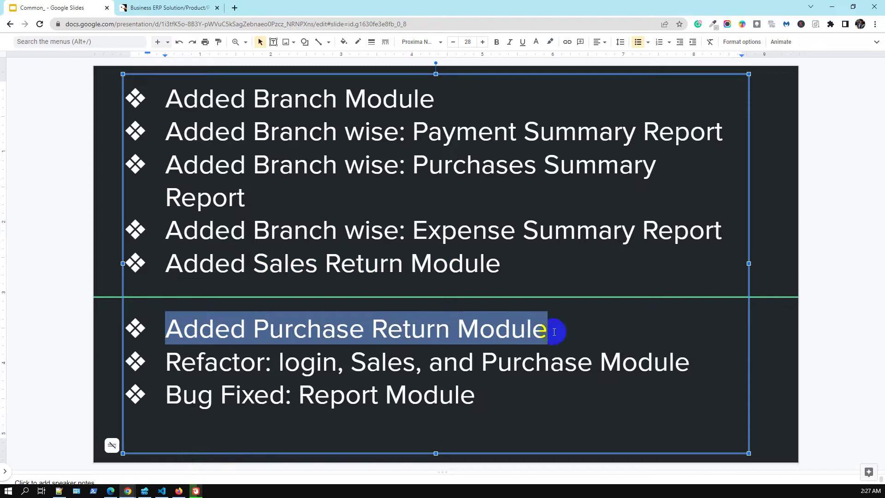
pyautogui.click(555, 331)
pyautogui.moveTo(164, 327); pyautogui.dragTo(621, 329)
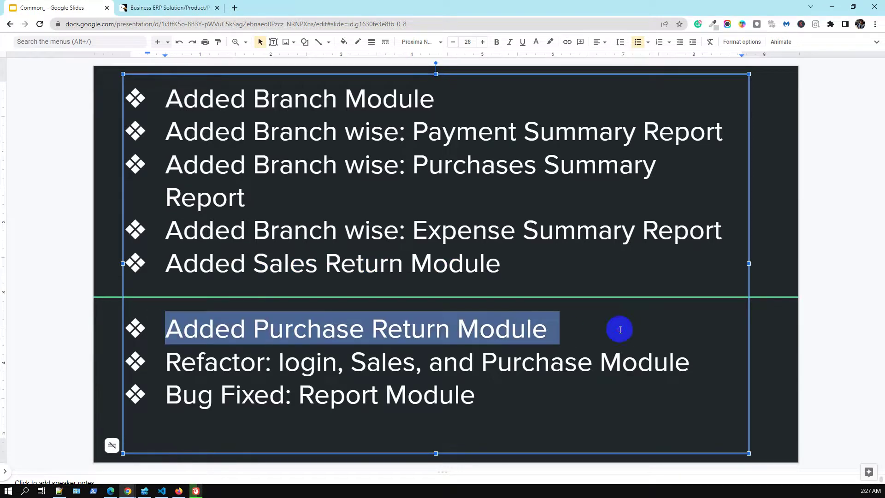
pyautogui.click(826, 9)
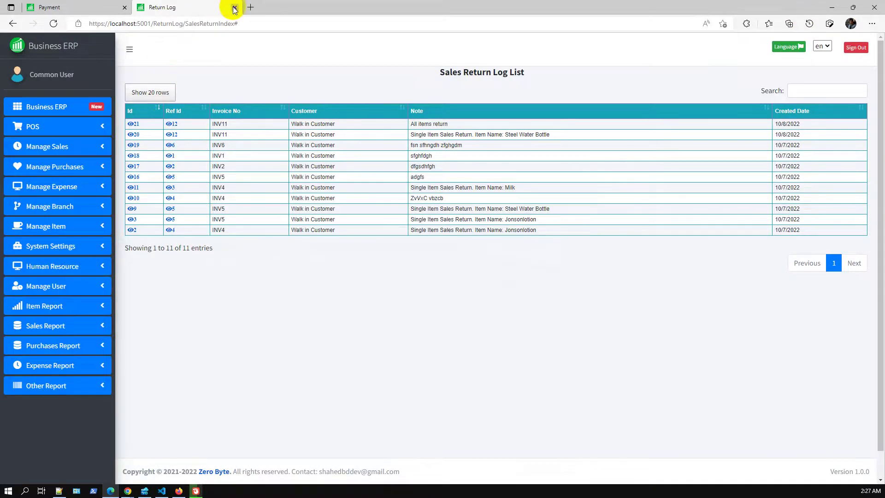
# Start a new purchase invoice from the Purchases Invoice list.
pyautogui.click(110, 7)
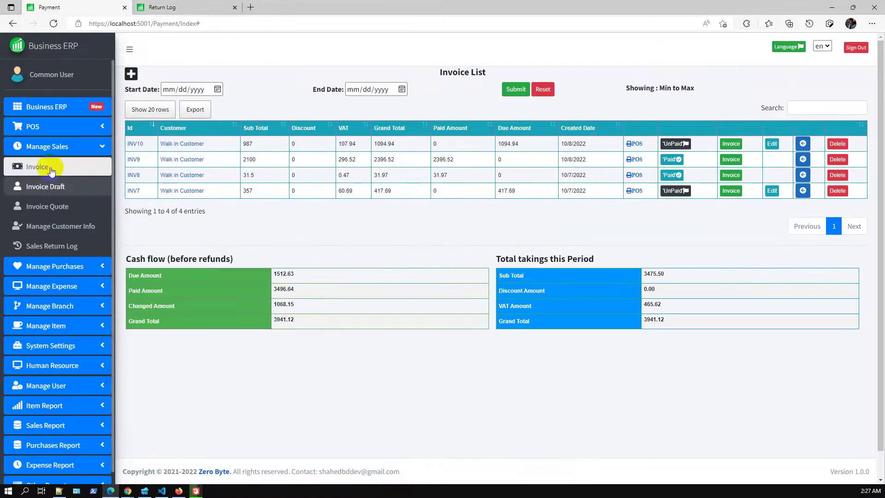
pyautogui.click(60, 268)
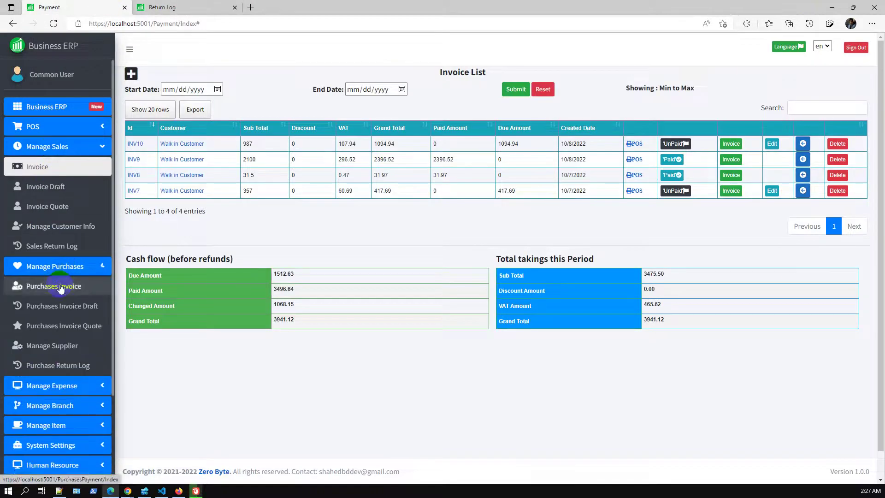
pyautogui.click(61, 287)
pyautogui.click(233, 8)
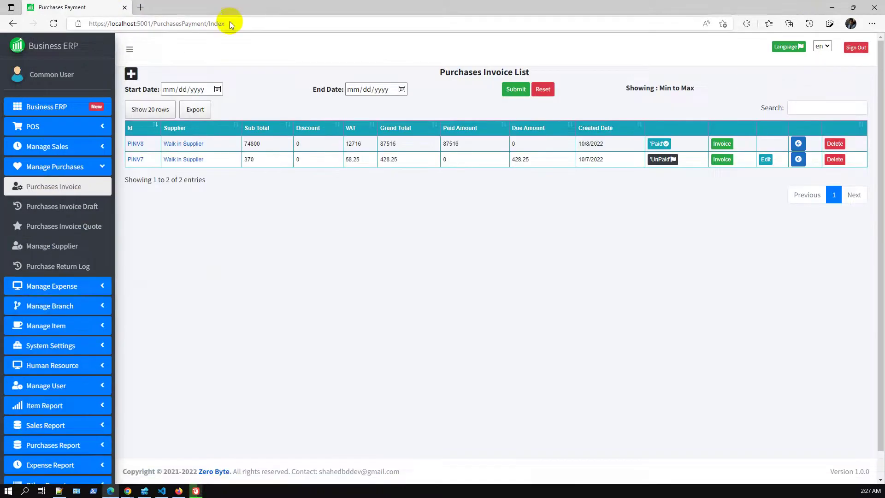
pyautogui.click(131, 74)
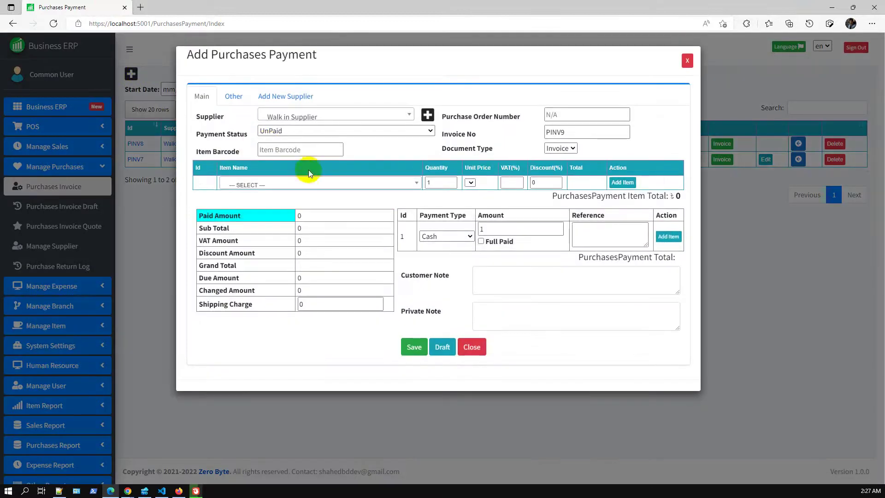
# Add purchase lines for Rui Fish ×200 and Jonsonlotion ×120.
pyautogui.click(303, 183)
pyautogui.scroll(-1, 335, 253)
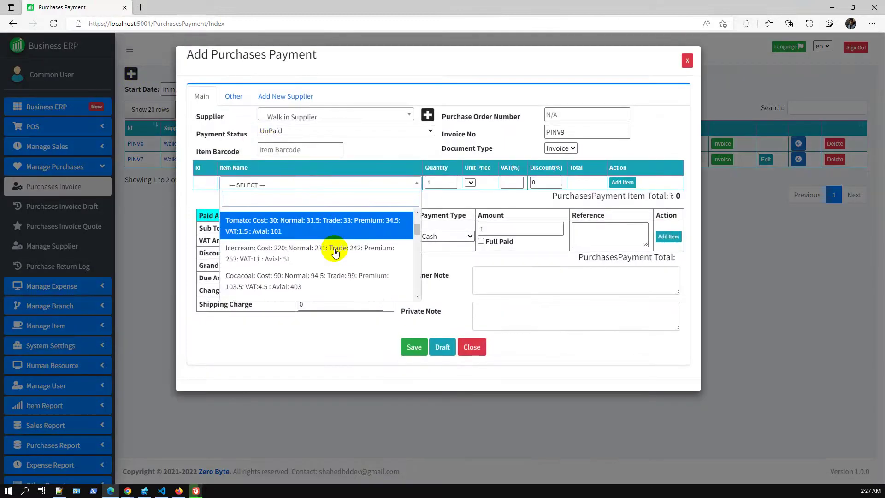
pyautogui.click(336, 368)
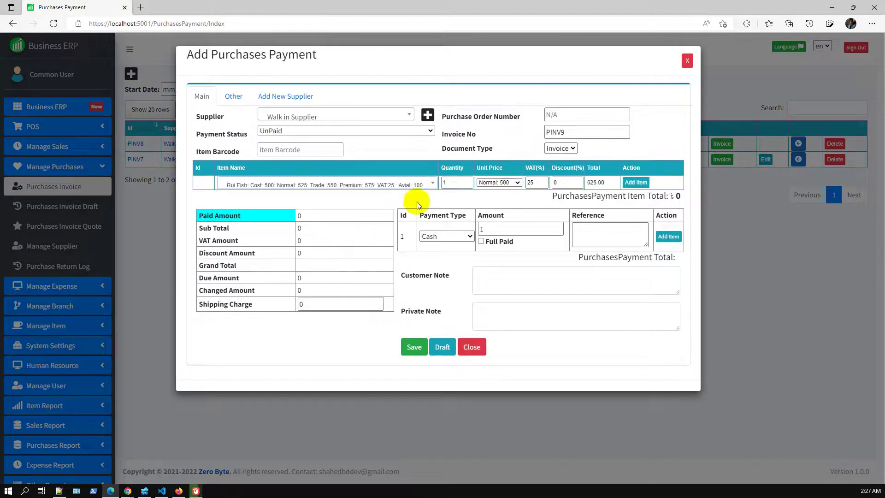
pyautogui.click(465, 182)
pyautogui.click(459, 230)
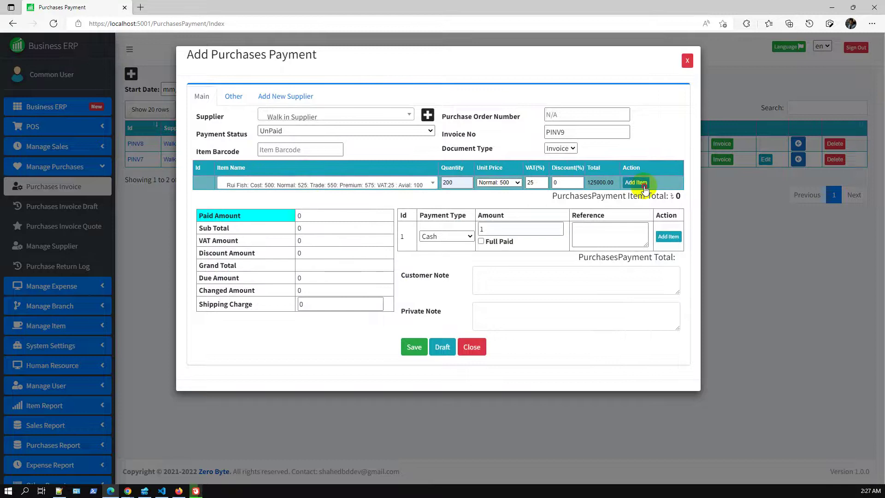
pyautogui.click(644, 185)
pyautogui.click(351, 201)
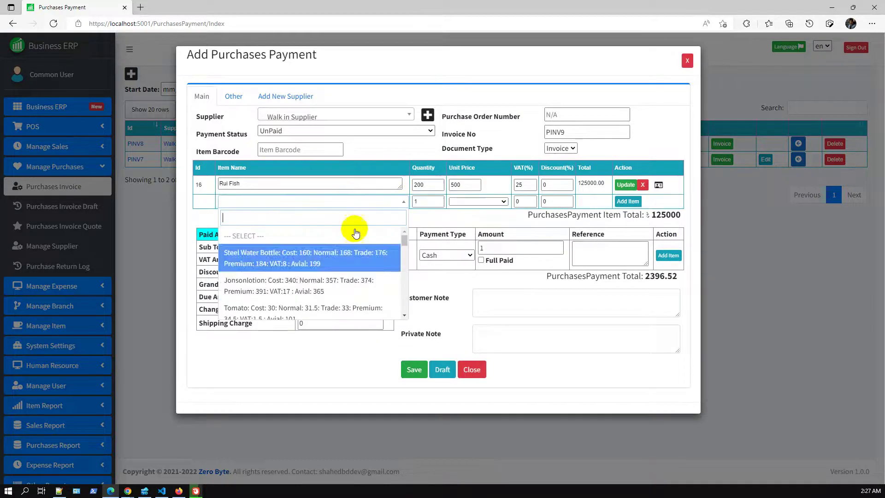
pyautogui.click(336, 291)
pyautogui.click(465, 212)
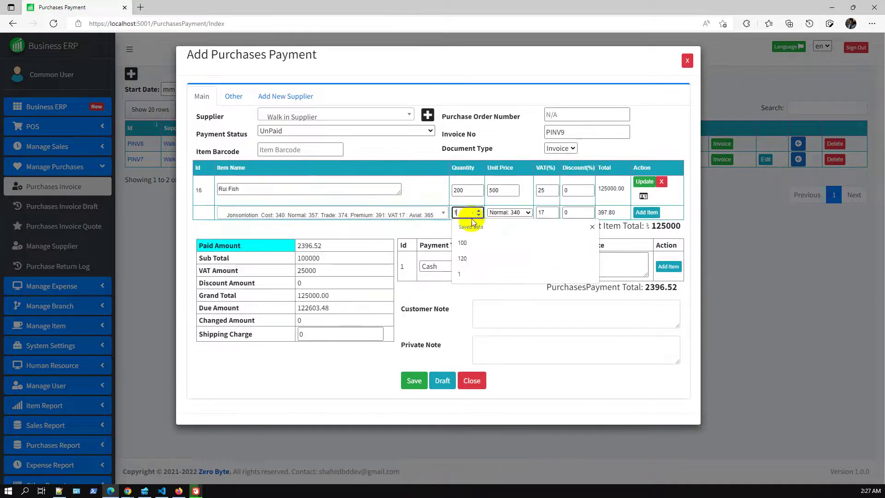
pyautogui.click(469, 257)
pyautogui.click(647, 212)
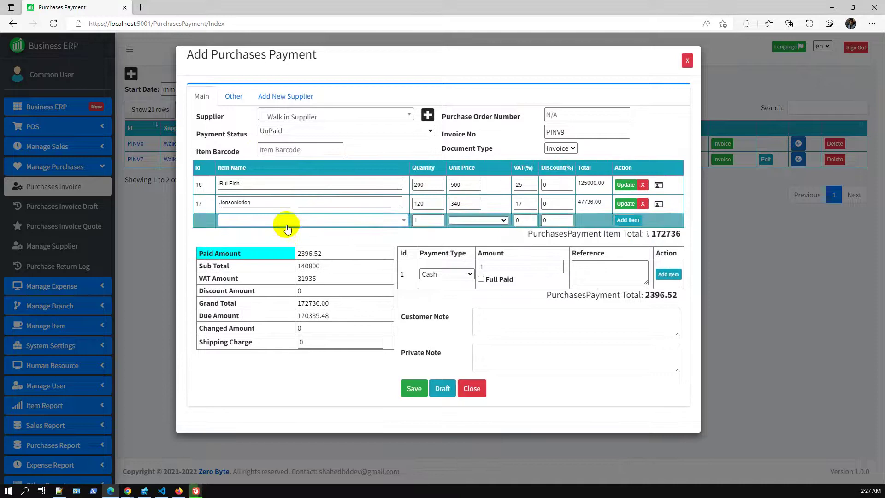
# Add a purchase line for Tomato ×200.
pyautogui.click(286, 225)
pyautogui.scroll(-1, 306, 281)
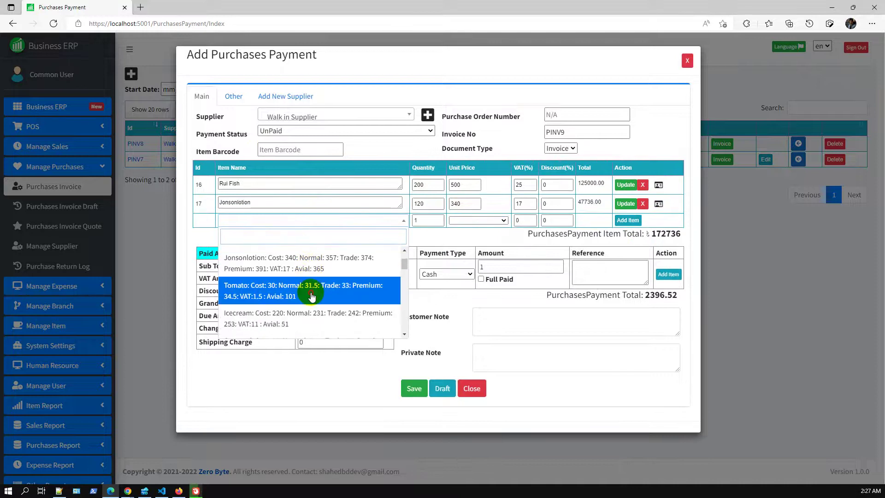
pyautogui.click(311, 296)
pyautogui.click(457, 220)
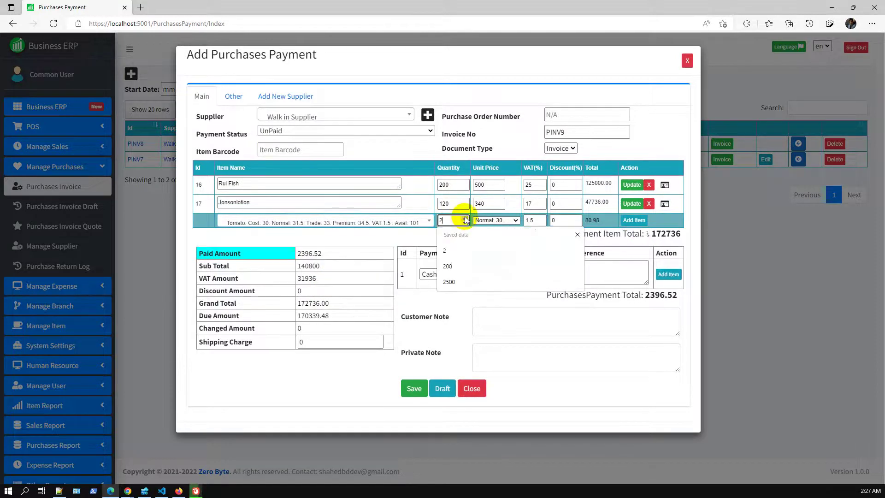
pyautogui.click(452, 266)
pyautogui.click(645, 221)
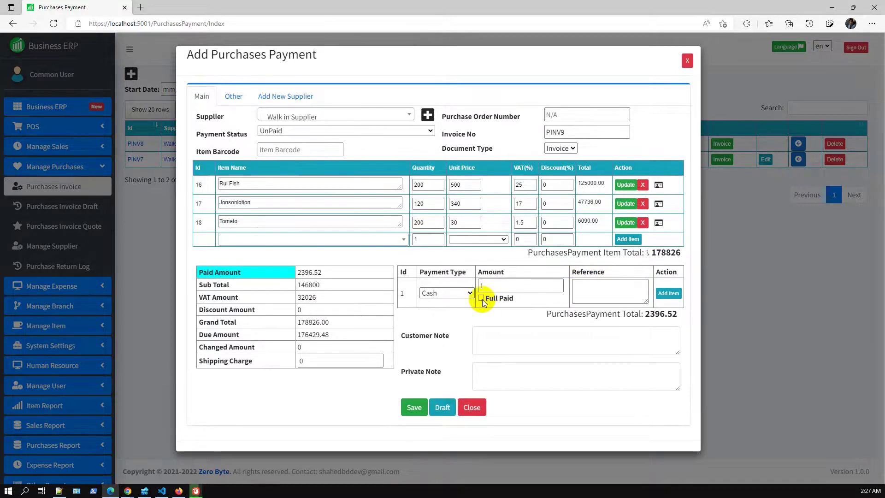
# Mark the purchase invoice fully paid and save it as PINV9 at 178826.
pyautogui.click(481, 298)
pyautogui.click(417, 421)
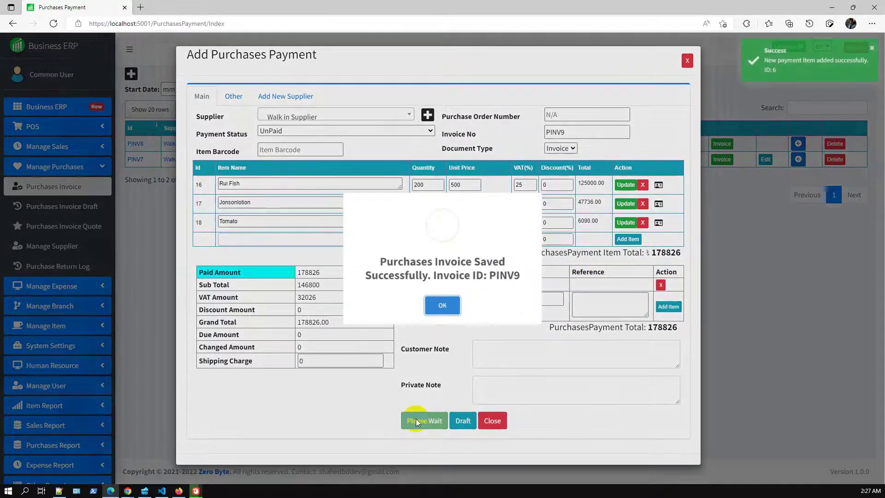
pyautogui.click(442, 305)
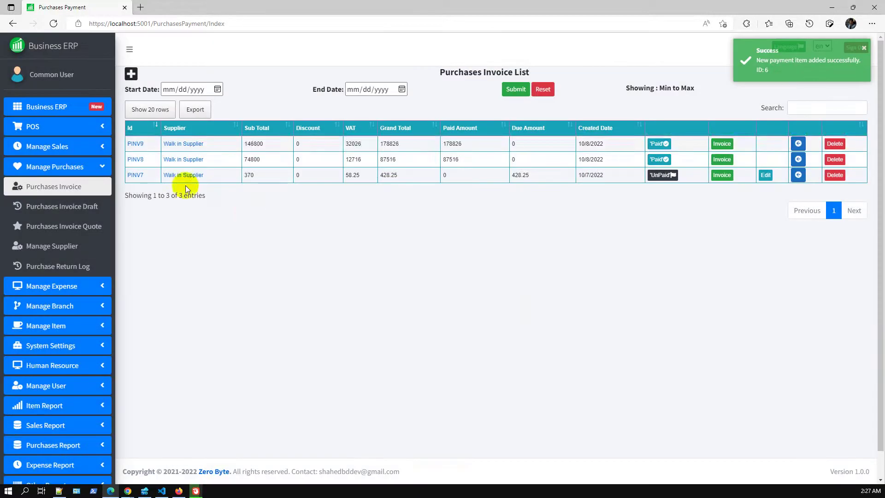
# Review the items listed on purchase invoice PINV9.
pyautogui.click(136, 144)
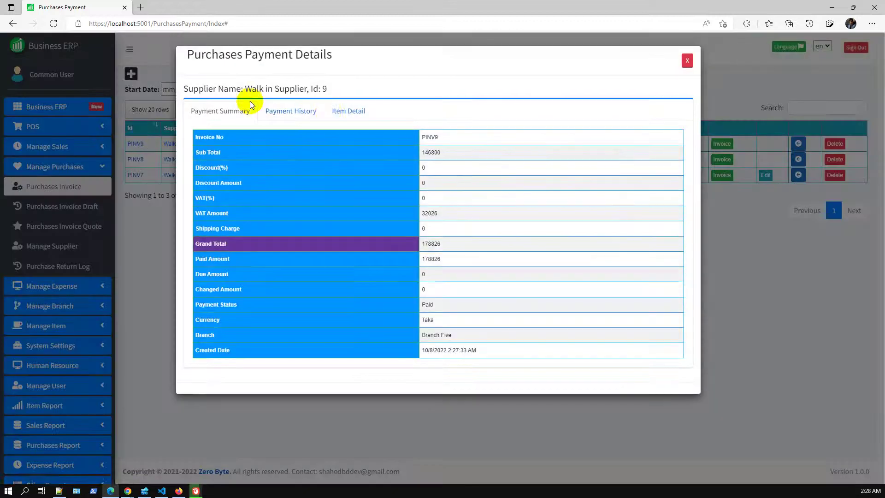
pyautogui.click(338, 113)
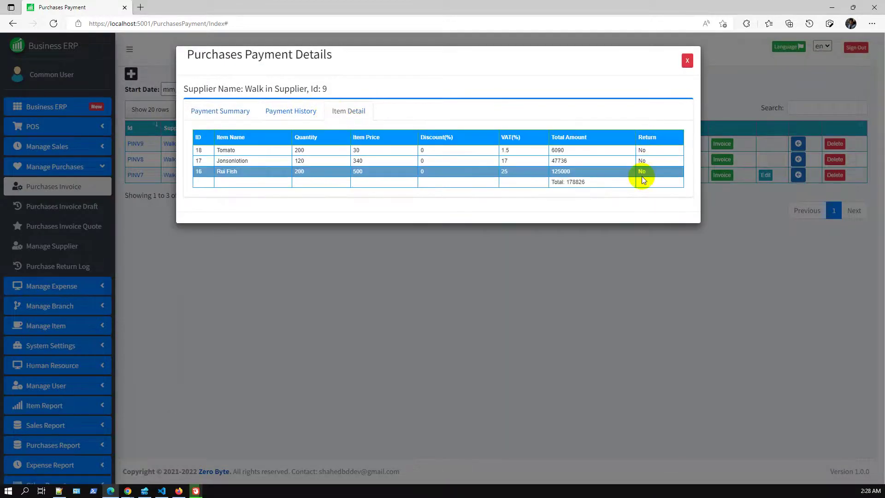
pyautogui.click(688, 64)
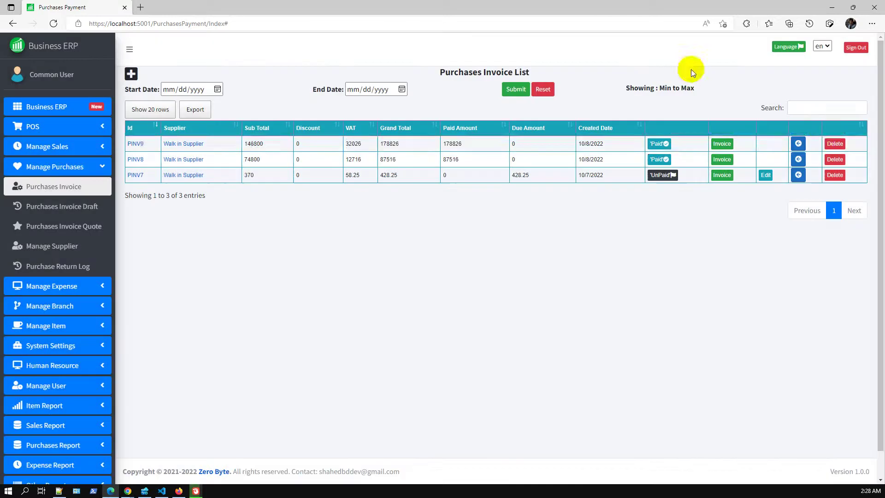
# Return only PINV9's Tomato line, reducing its grand total to 172736.
pyautogui.click(798, 143)
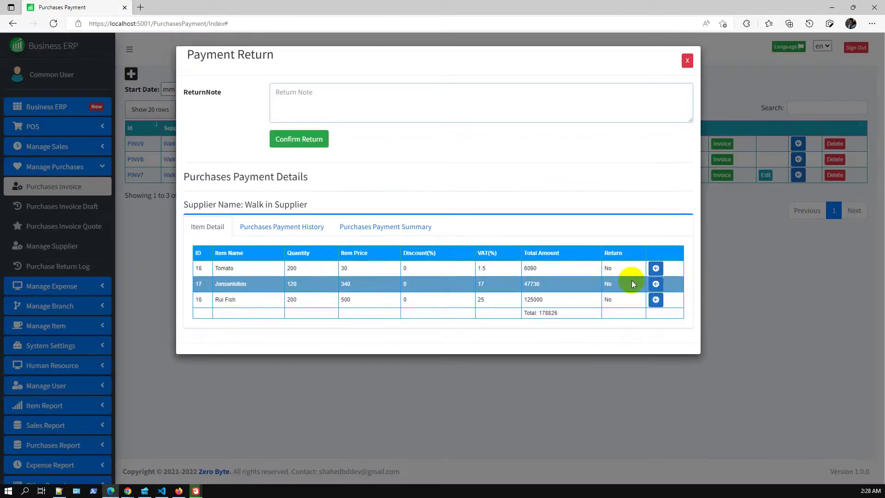
pyautogui.click(656, 269)
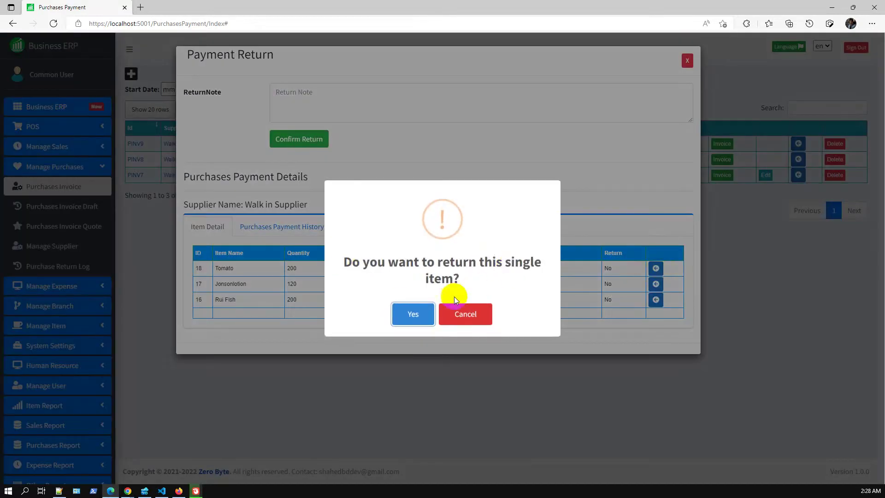
pyautogui.click(417, 312)
pyautogui.click(440, 315)
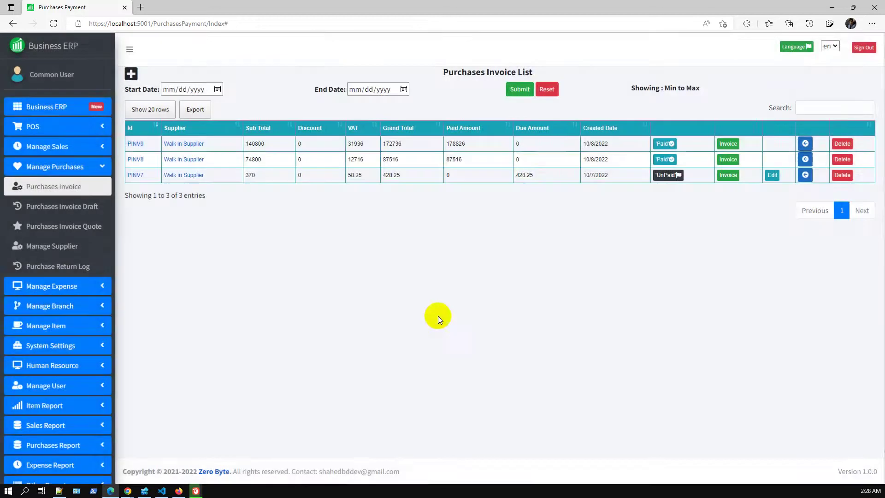
# Open the Purchase Return Log in a new tab and view entry 22's PINV9 payment details.
pyautogui.middleClick(91, 272)
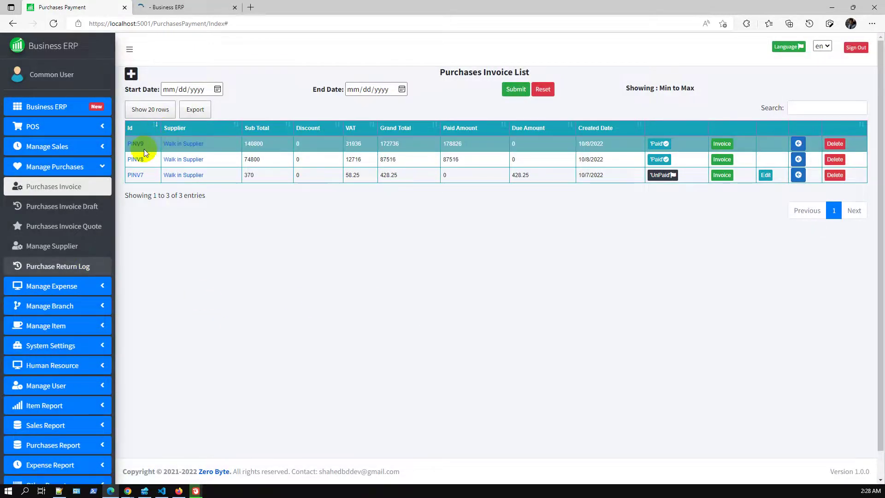
pyautogui.click(179, 8)
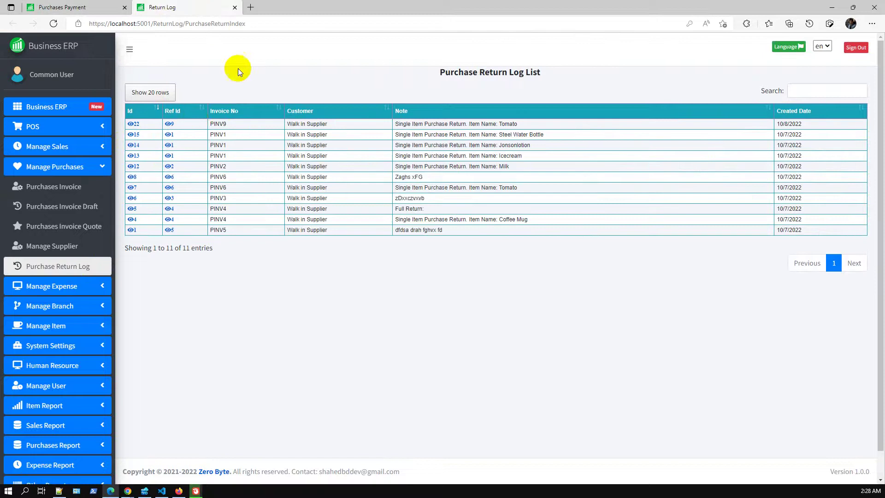
pyautogui.click(170, 125)
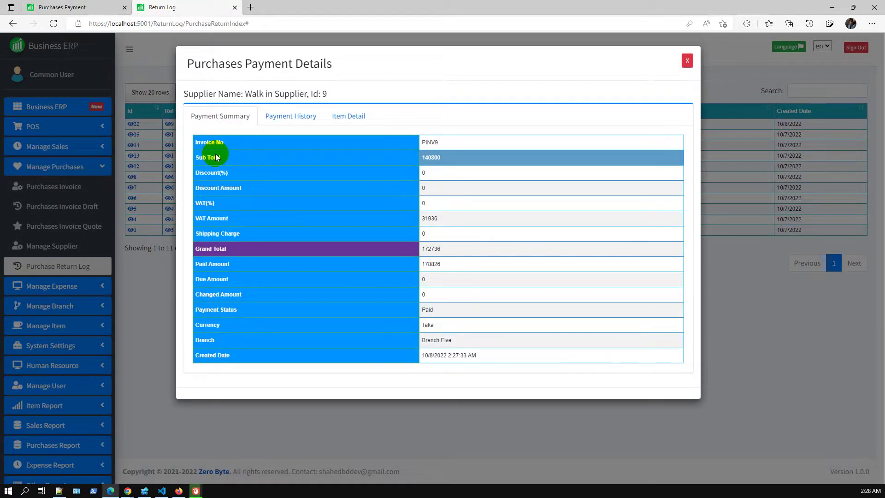